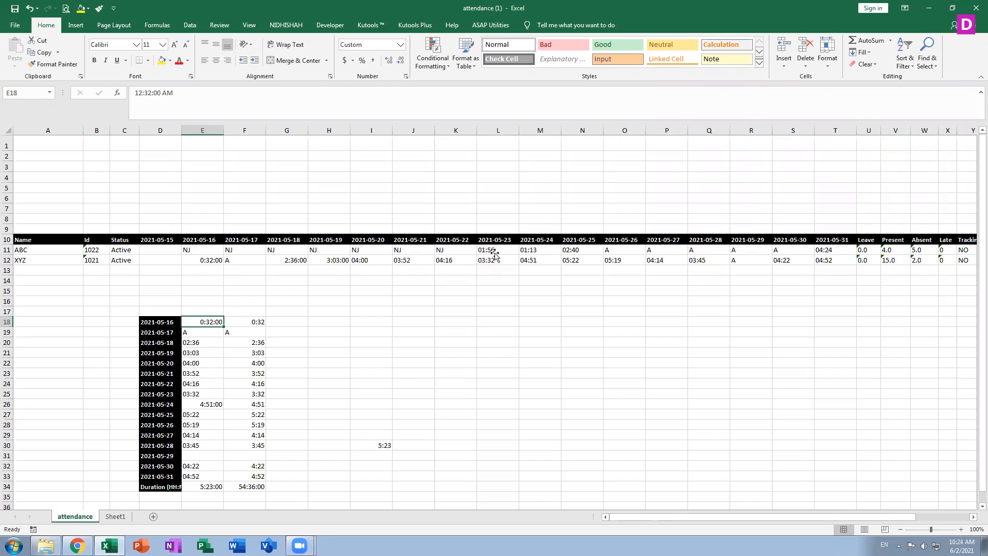
Inspect the time values in L11, F18, E12 and F20, re-confirming the F18 entry
click(494, 253)
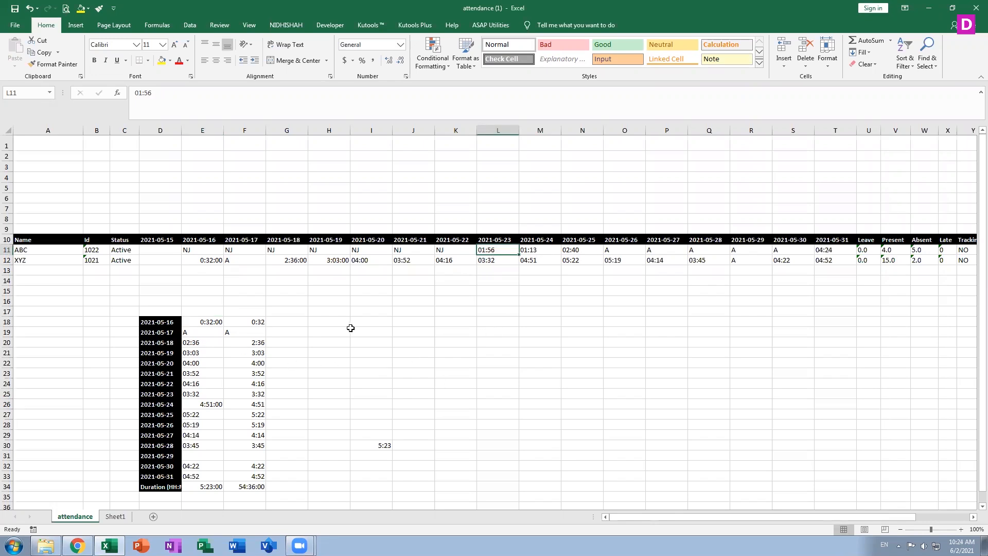
click(260, 323)
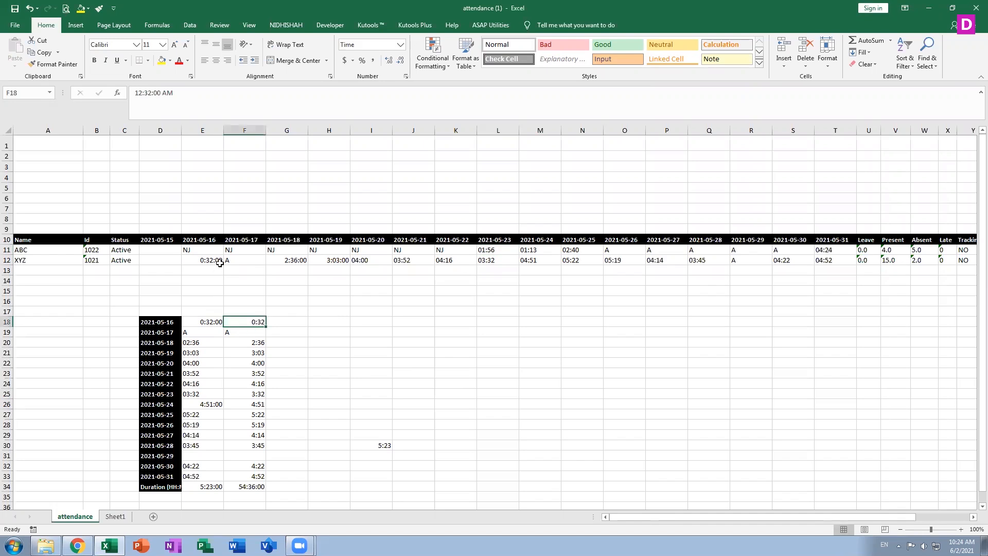
click(219, 261)
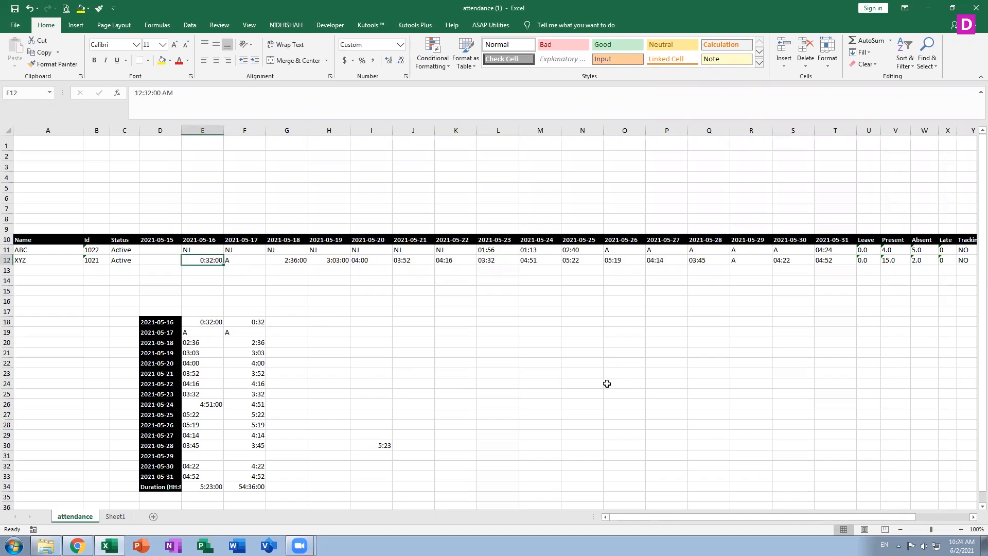
double_click(258, 321)
click(269, 352)
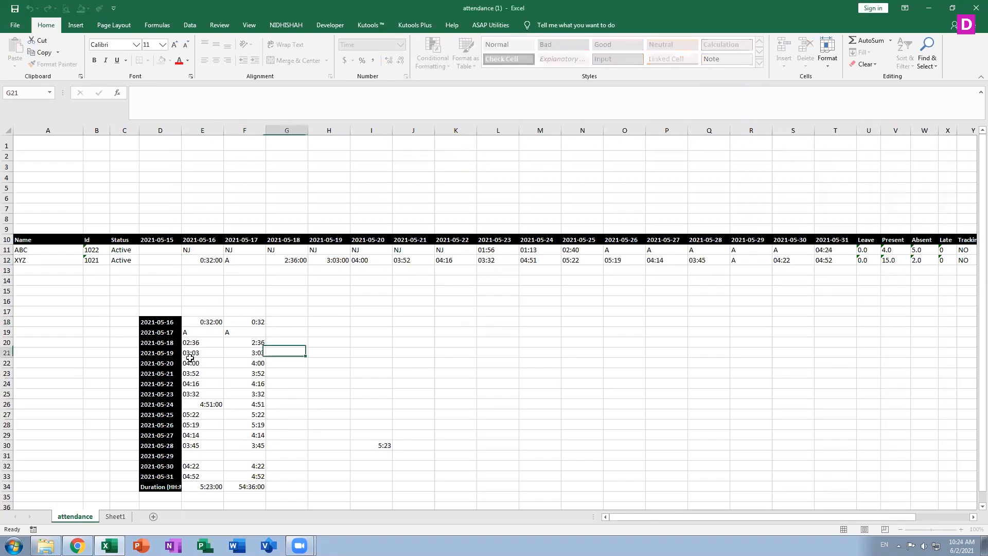
click(260, 342)
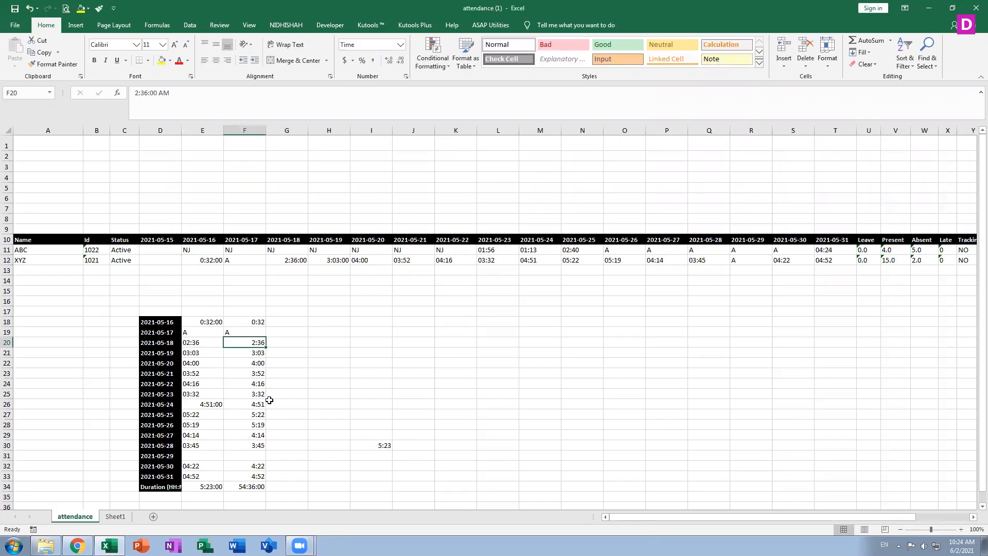
Clear the times and the 54:36:00 total from F22:F34
click(257, 353)
click(257, 363)
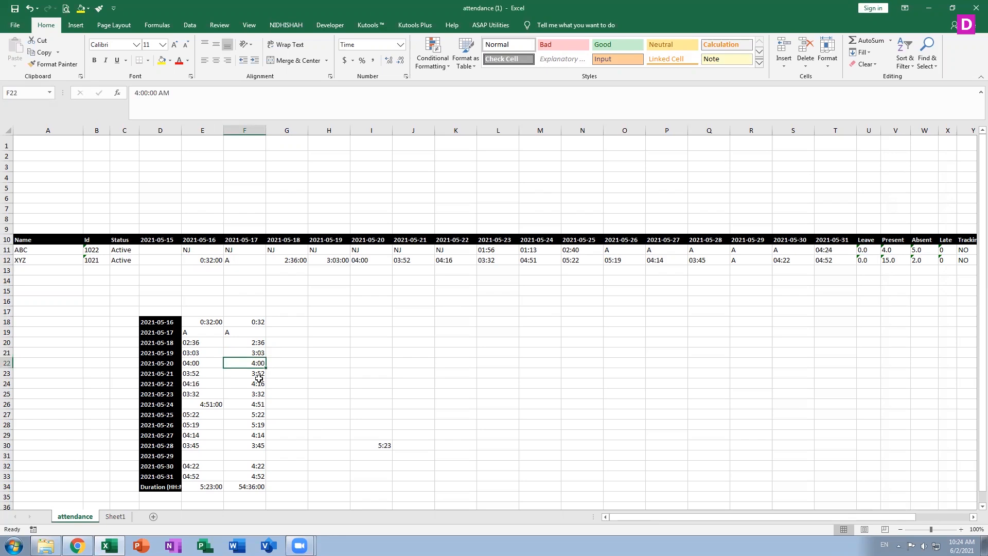
key(shift+Down)
key(shift+Down)
key(shift+Down)
key(shift+Down)
key(shift+Down)
key(shift+Down)
key(shift+Down)
key(shift+Down)
key(shift+Down)
key(shift+Down)
key(shift+Down)
key(shift+Down)
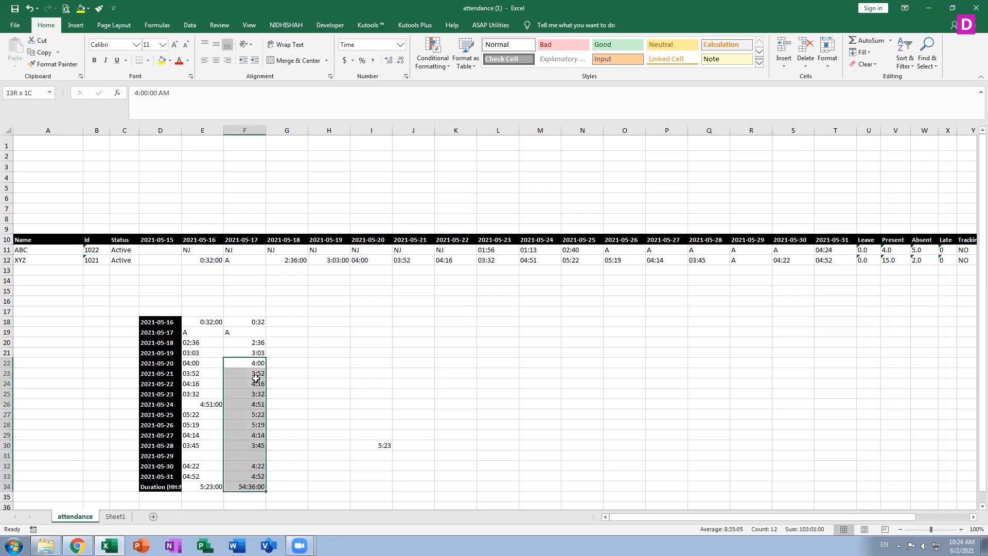
key(Delete)
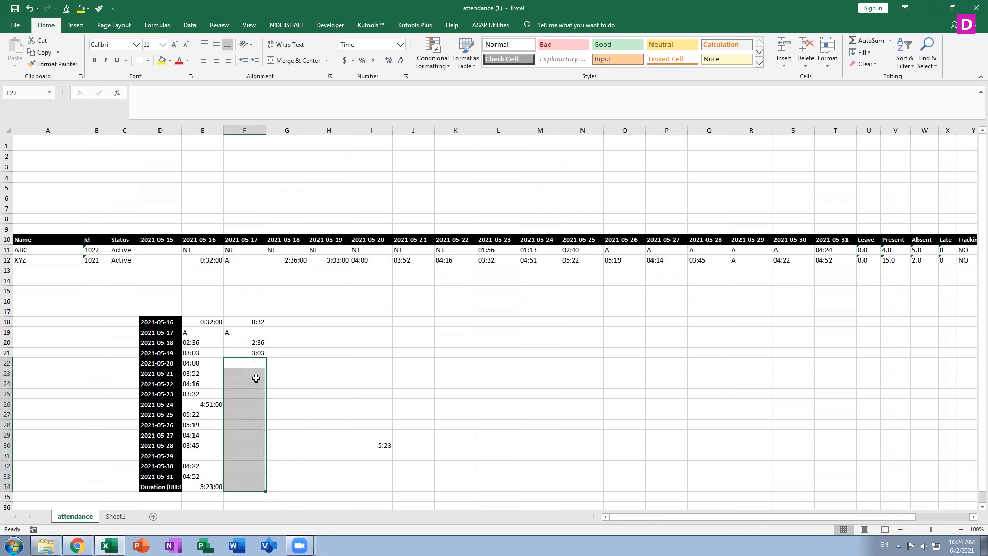
Flash Fill column F from the 3:03 example in F21, then clear F21
click(248, 350)
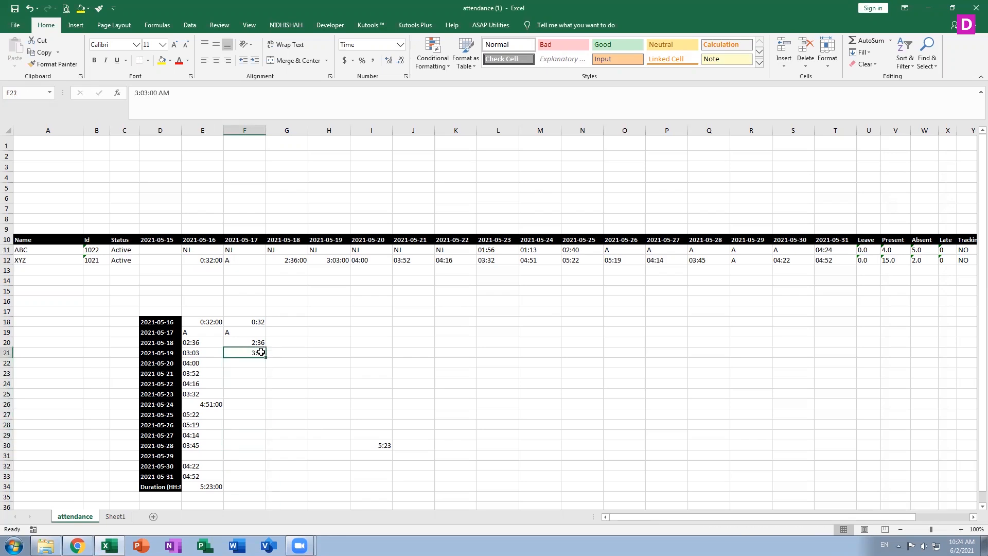
click(186, 25)
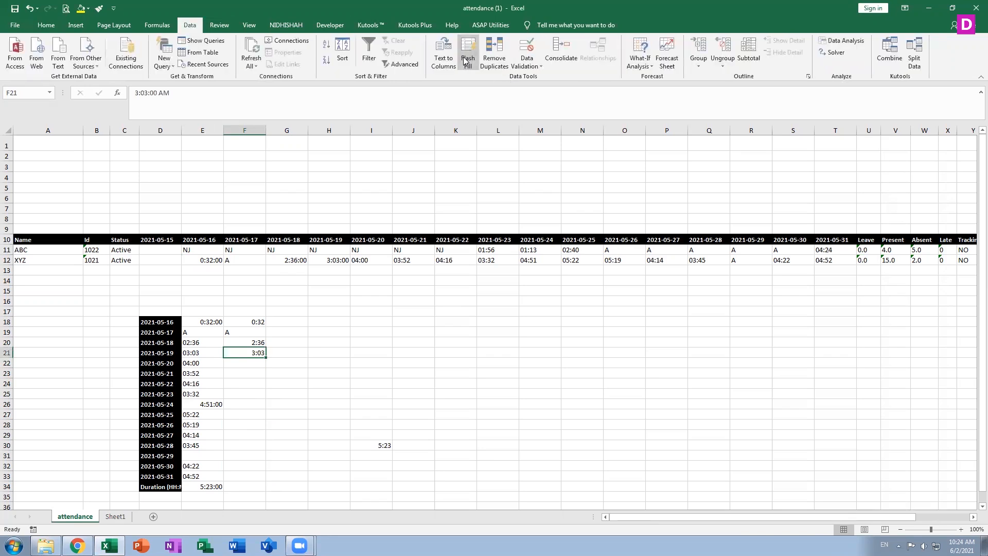
click(465, 60)
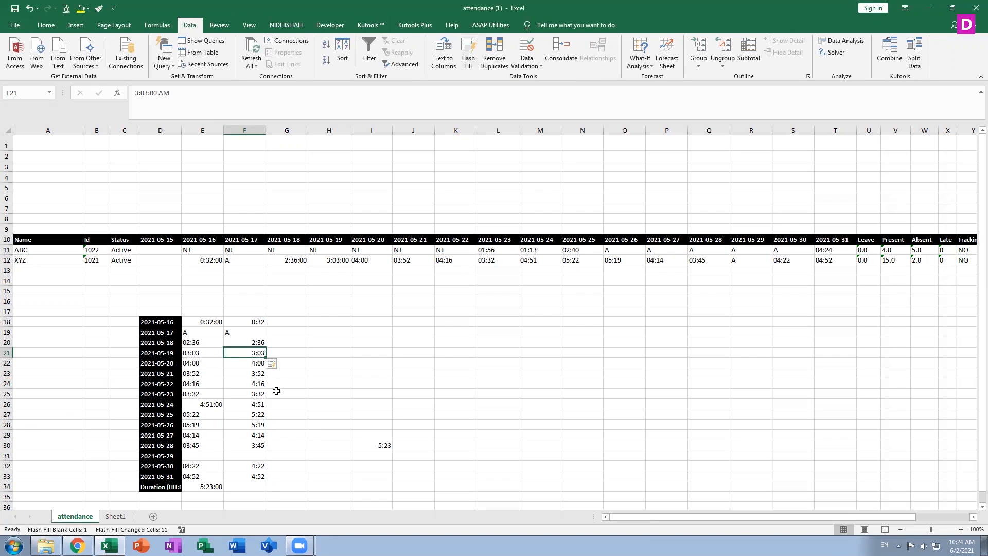
key(Delete)
key(Down)
Cancel the replace-data prompt and clear the times in F22:F33
drag(258, 389, 258, 391)
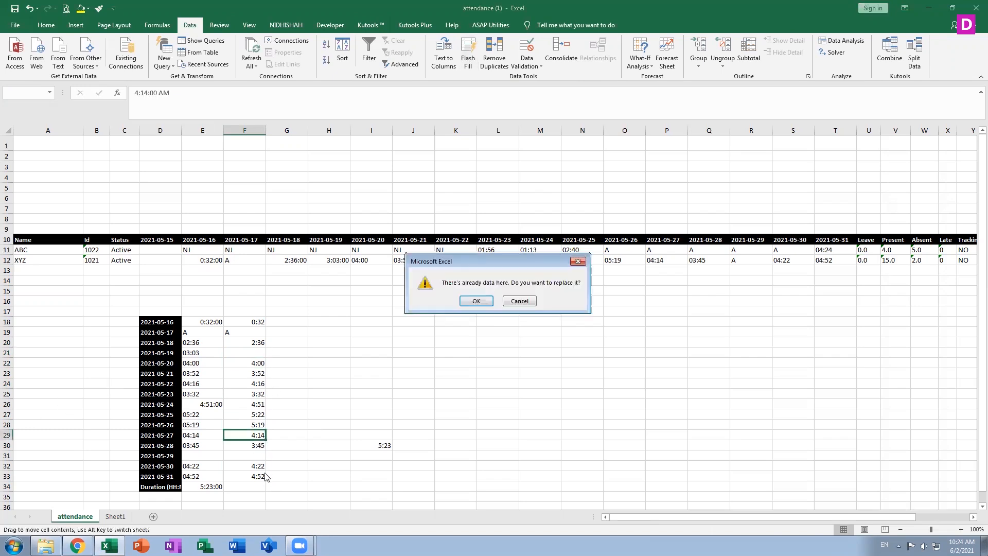
click(518, 302)
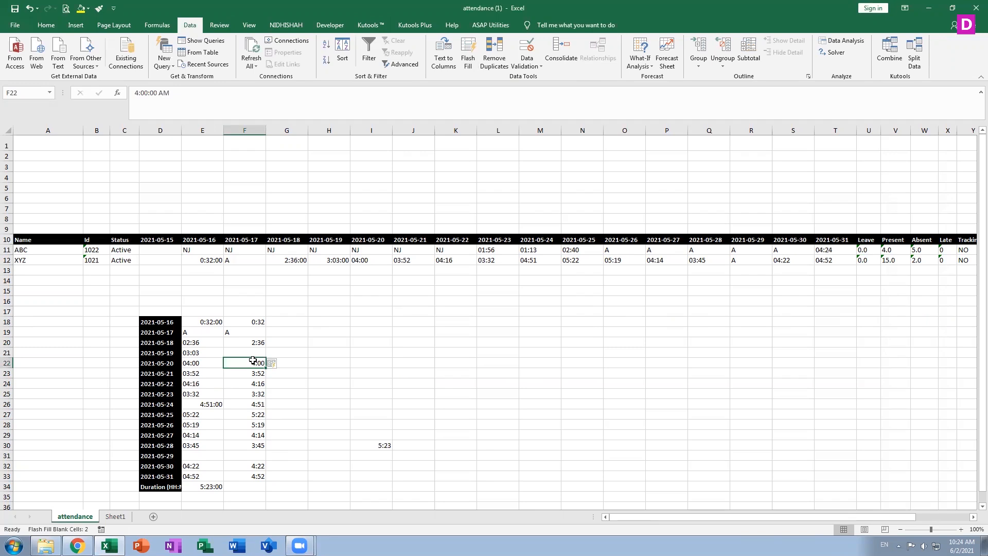
key(shift+Down)
key(shift+Down)
key(shift+Down)
key(shift+Down)
key(shift+Down)
key(shift+Down)
key(shift+Down)
key(shift+Down)
key(shift+Down)
key(shift+Down)
key(shift+Down)
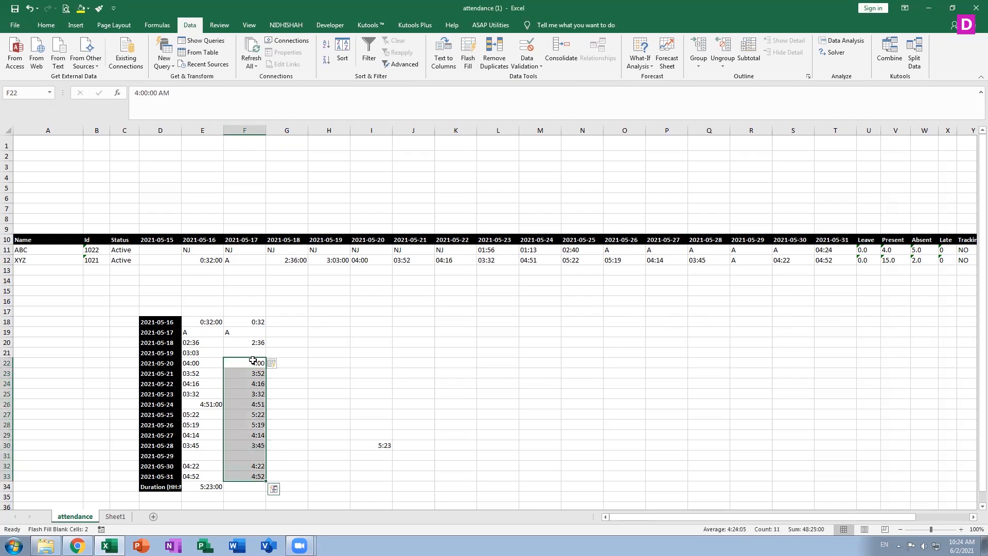
key(Delete)
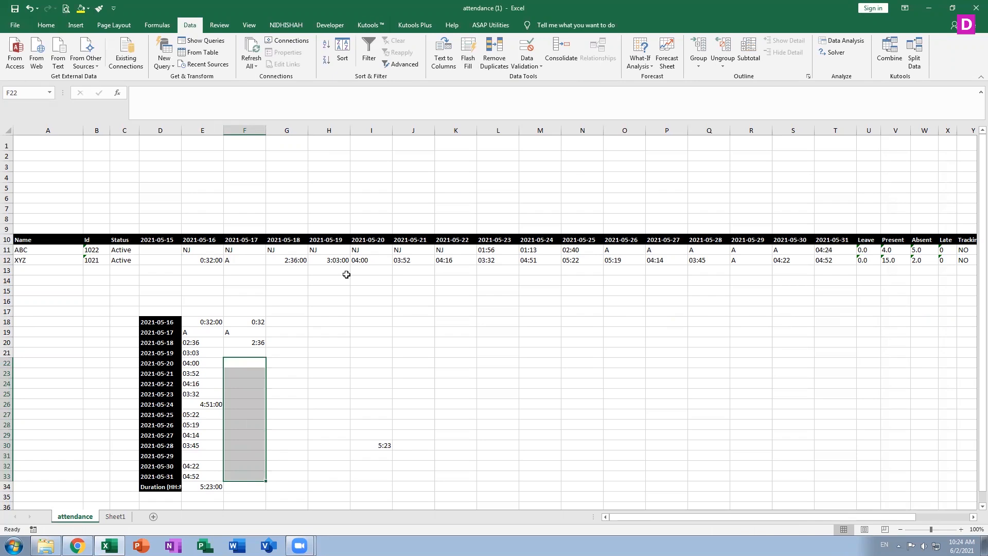
Clear the remaining 0:32, A and 2:36 values from F18, F19 and F20
click(261, 323)
key(Delete)
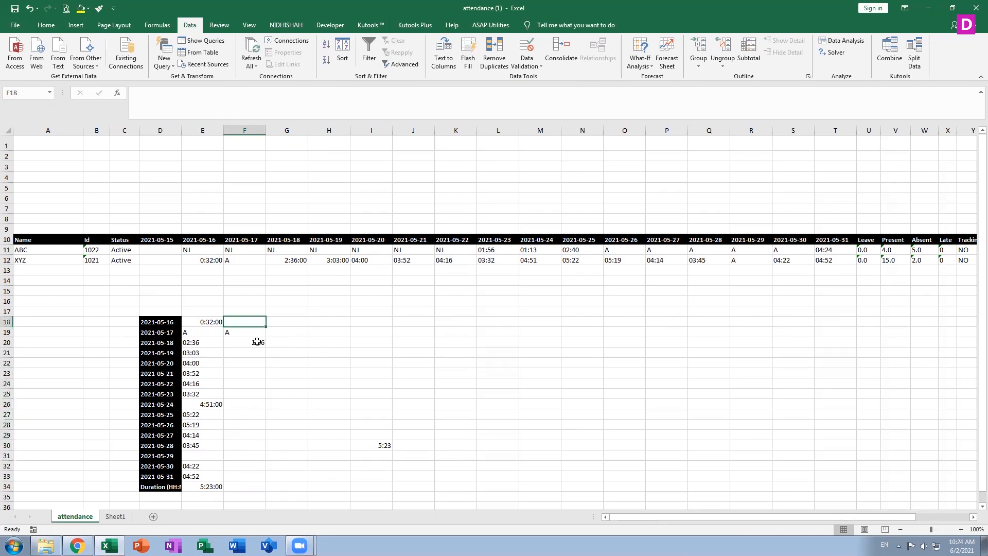
click(257, 342)
key(Delete)
click(236, 334)
key(Delete)
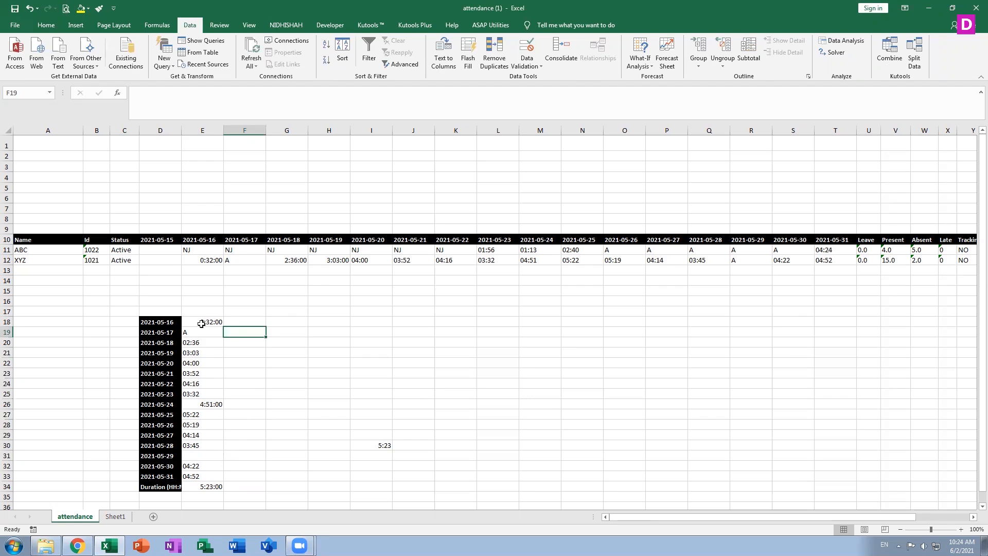
click(202, 324)
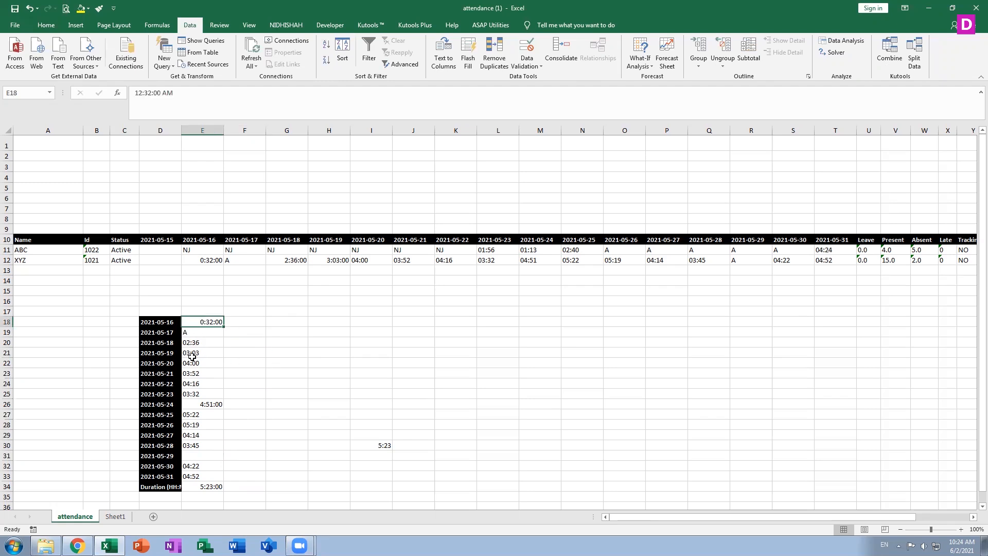
Replace the E34 total with an AutoSum of E18:E33, giving 5:23:00
click(202, 486)
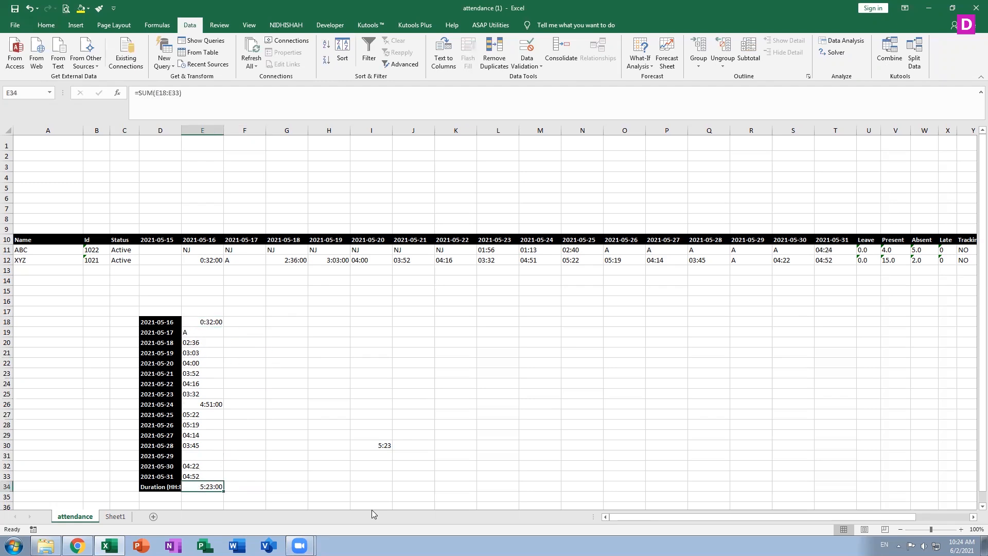
key(Delete)
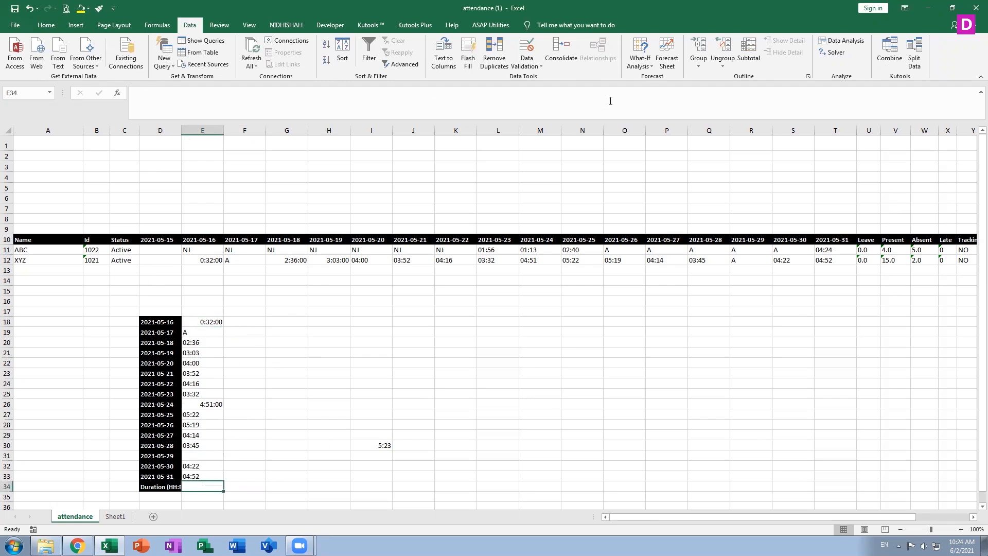
click(46, 24)
click(868, 40)
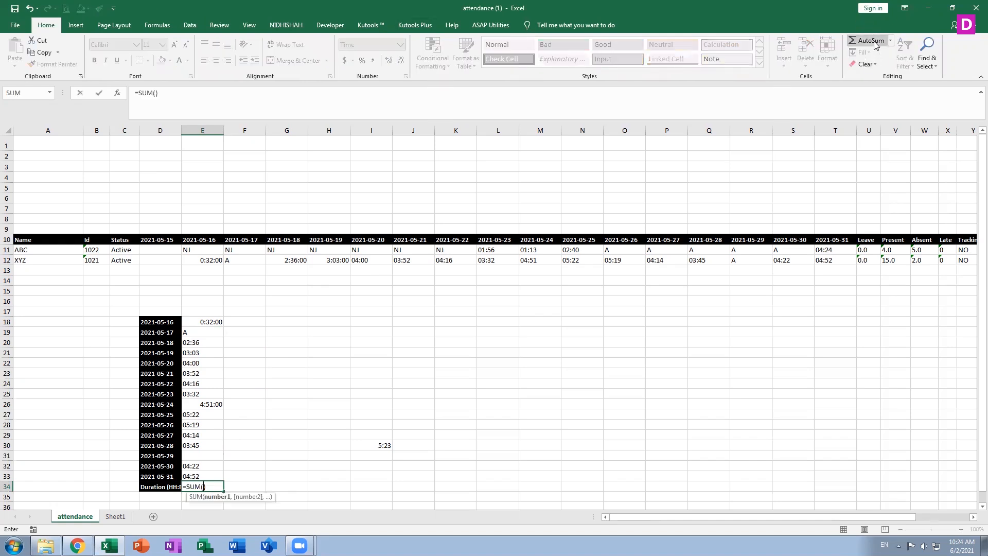
drag(207, 320, 203, 360)
click(197, 319)
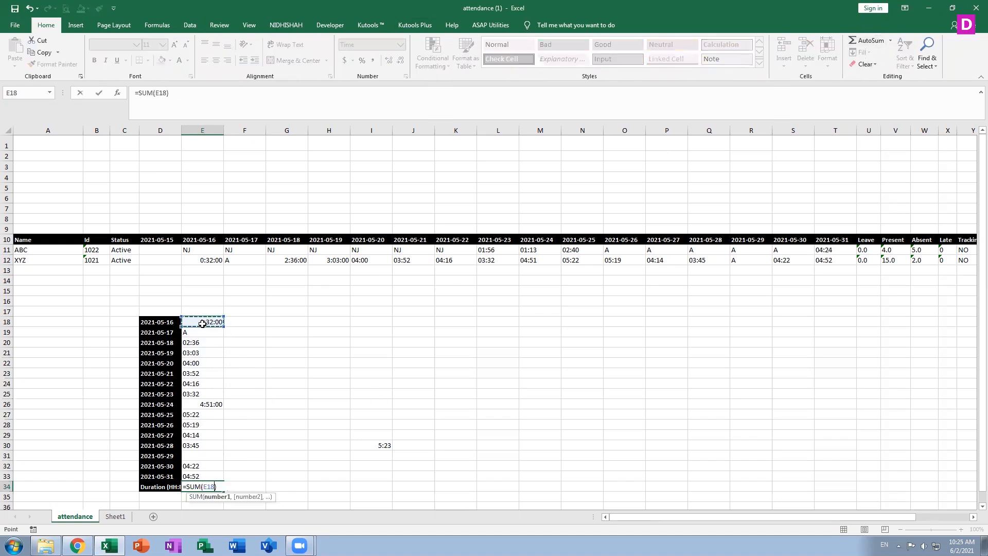
key(ctrl+shift+Down)
key(ctrl+shift+Down)
key(ctrl+shift+Down)
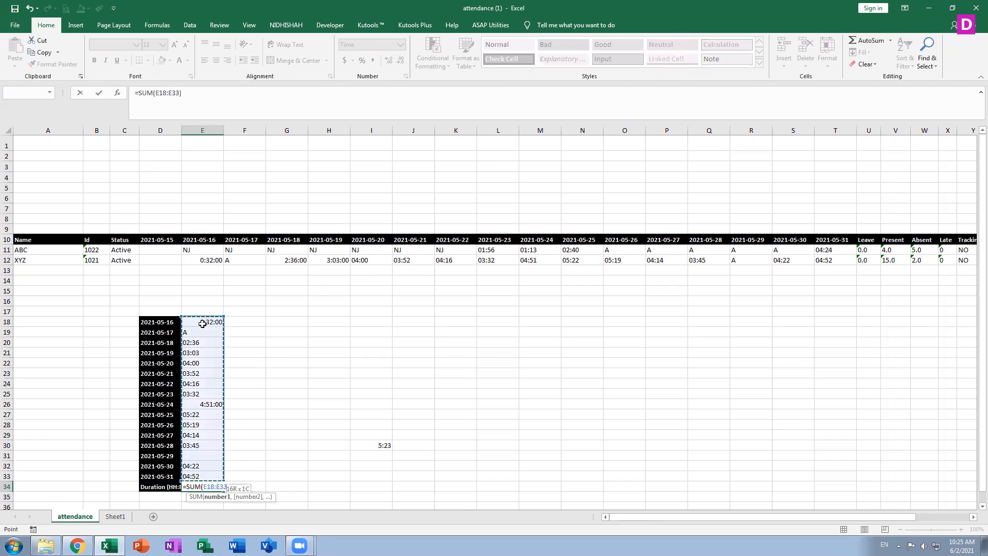
key(Return)
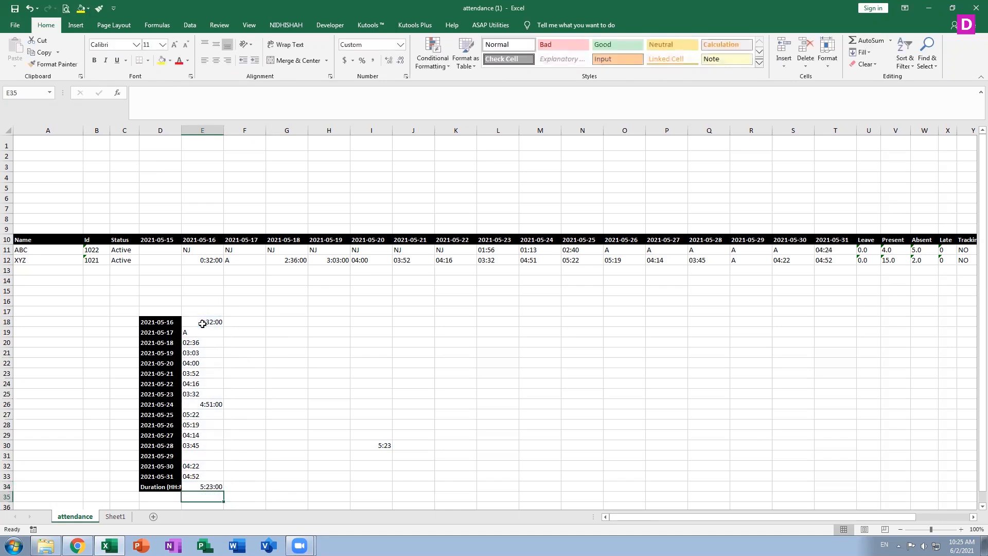
click(249, 325)
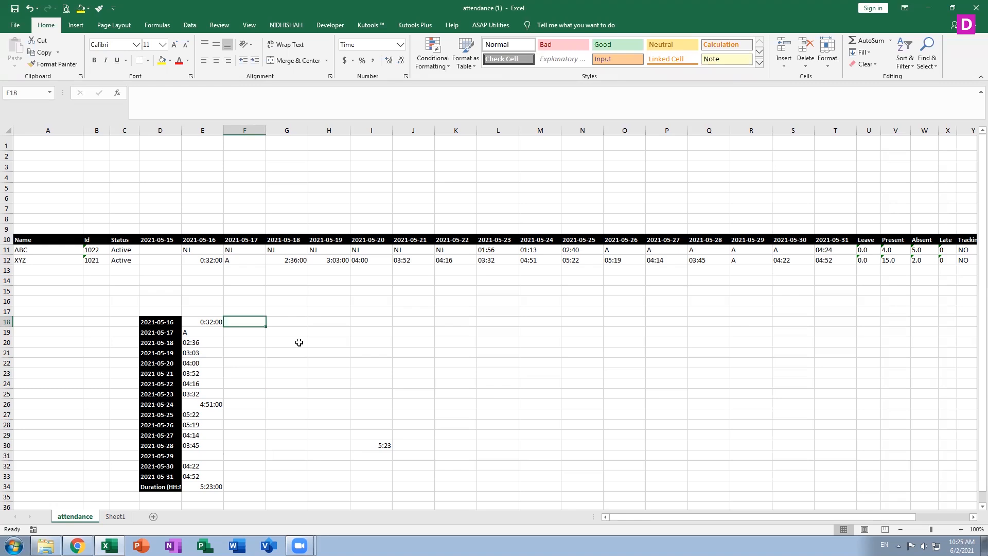
Enter the examples 0:32, A, 02:36 and 03:03 in F18 through F21
text(0:32)
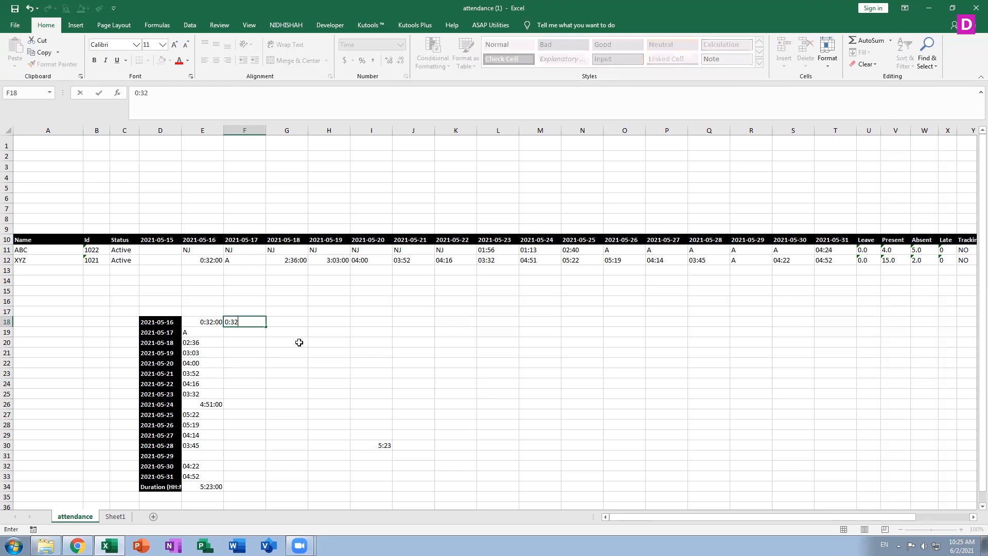
key(Return)
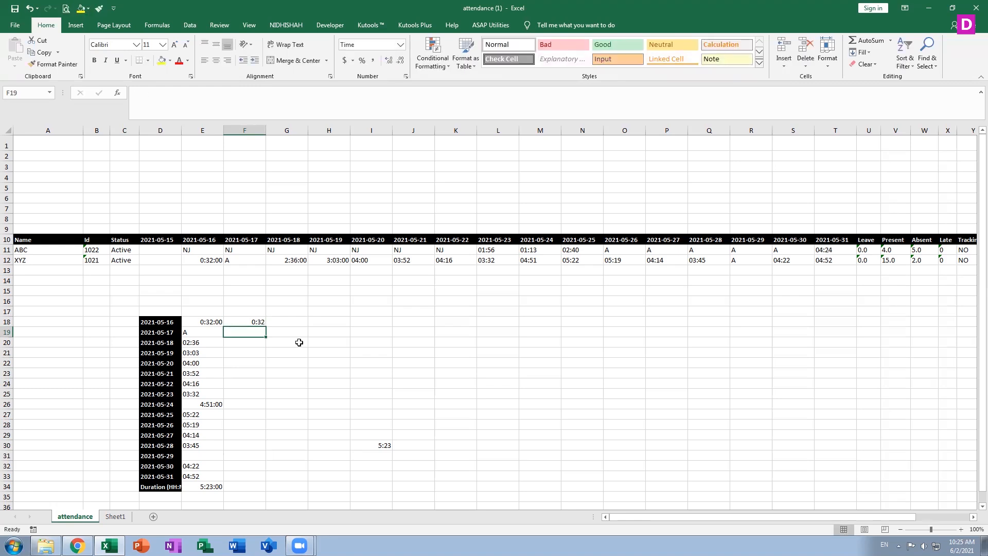
text(a)
key(Return)
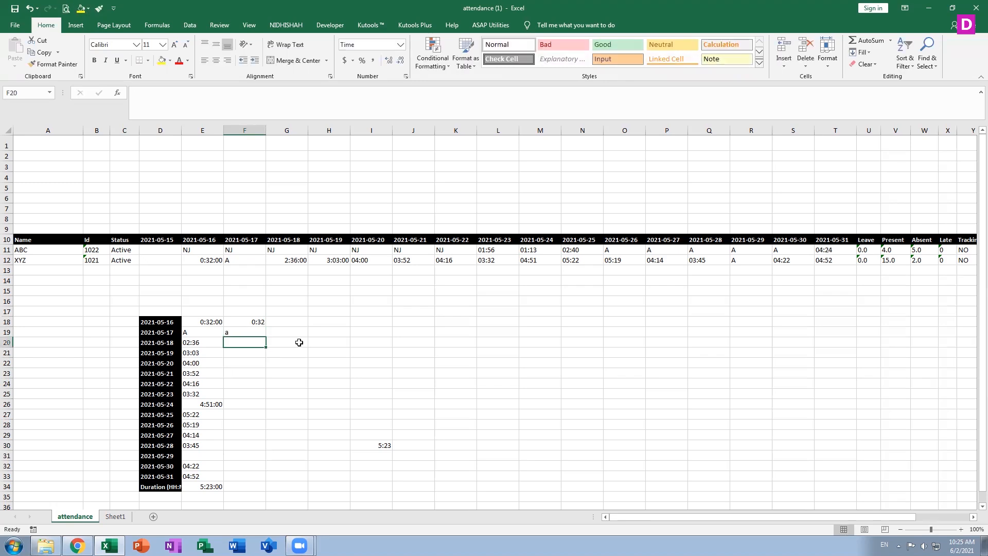
key(Up)
text(A)
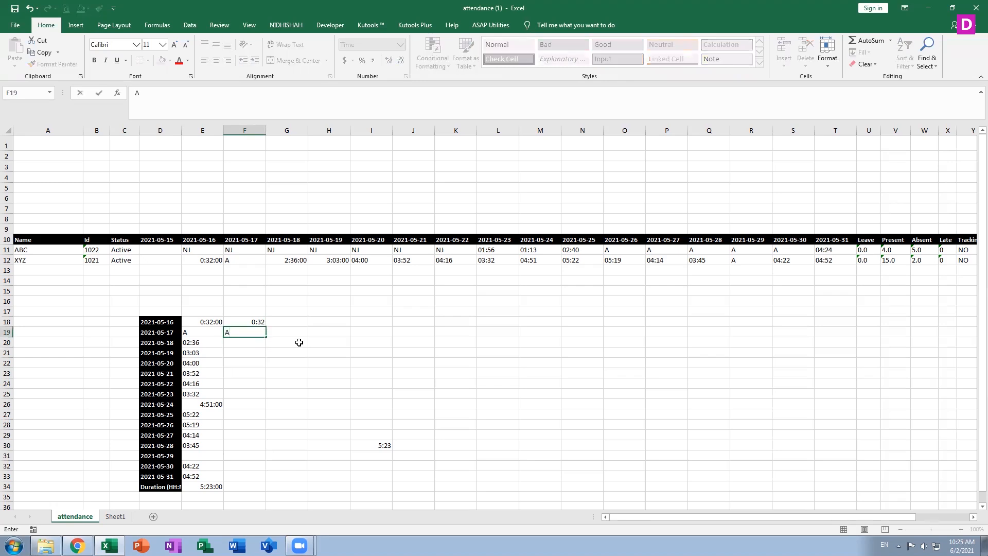
key(Return)
text(02)
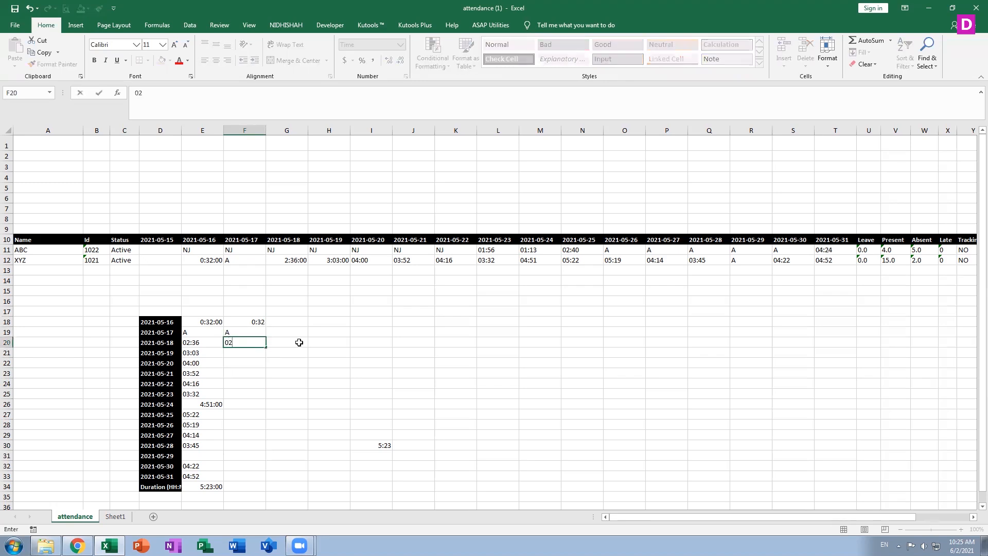
text(:36)
key(Return)
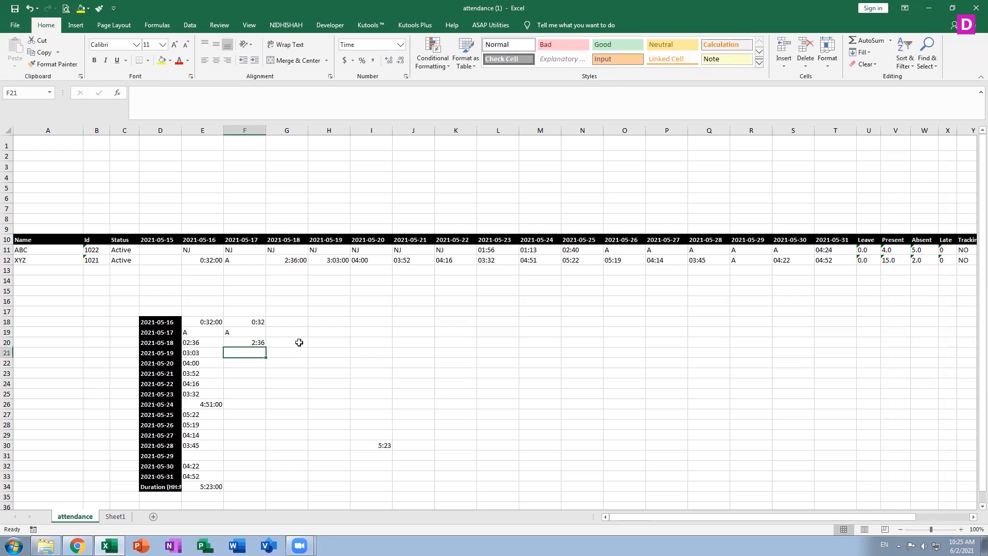
text(03:)
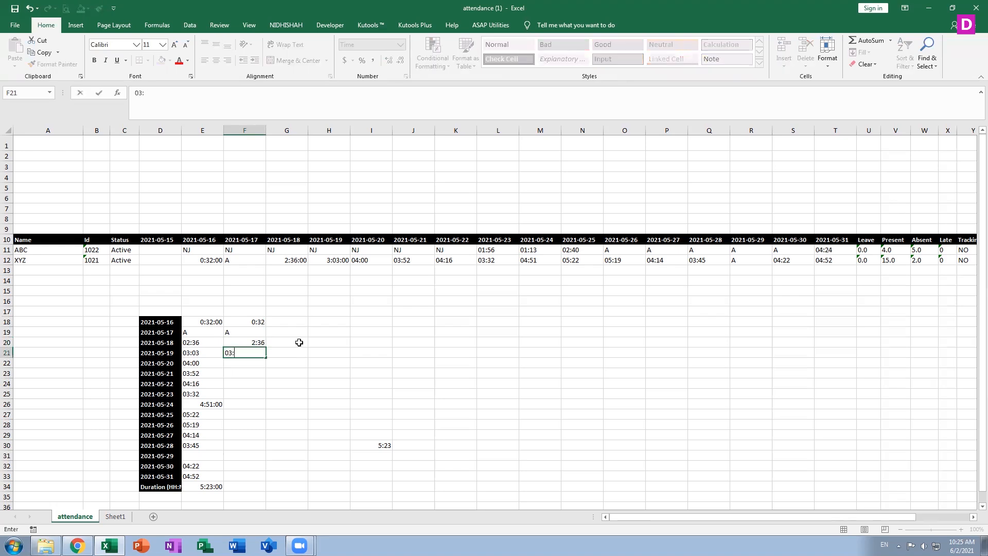
text(03)
key(Return)
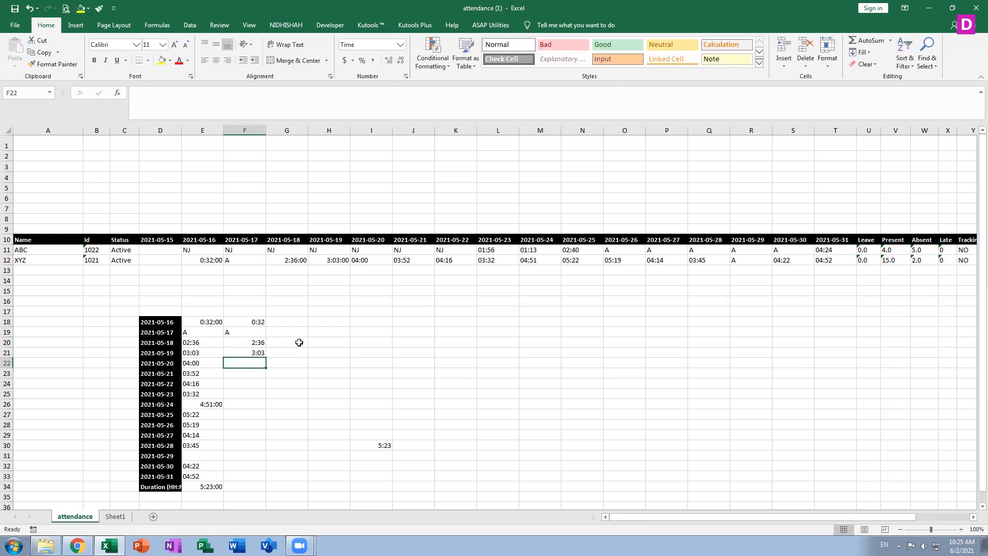
Flash Fill the remaining times down column F from the 3:03 example in F21
click(260, 352)
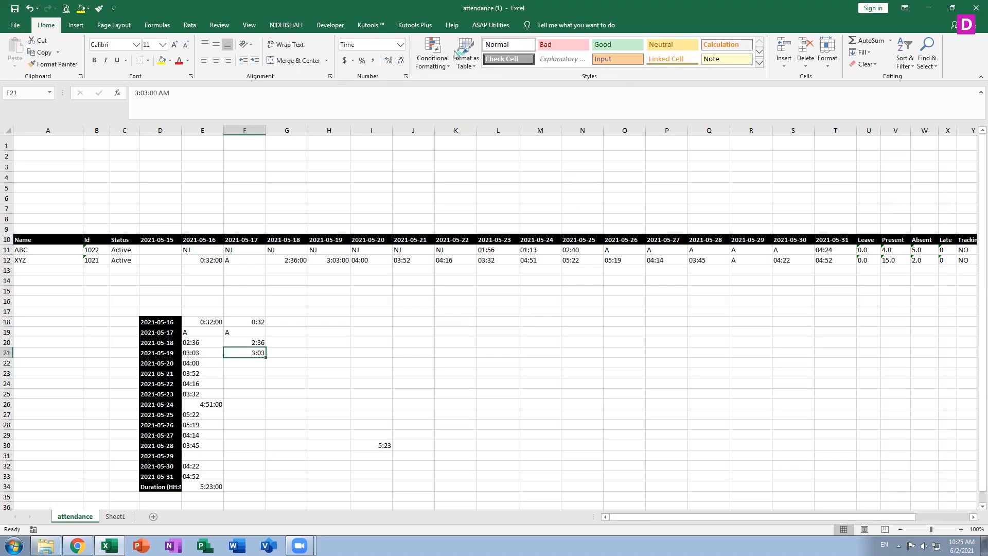
click(190, 24)
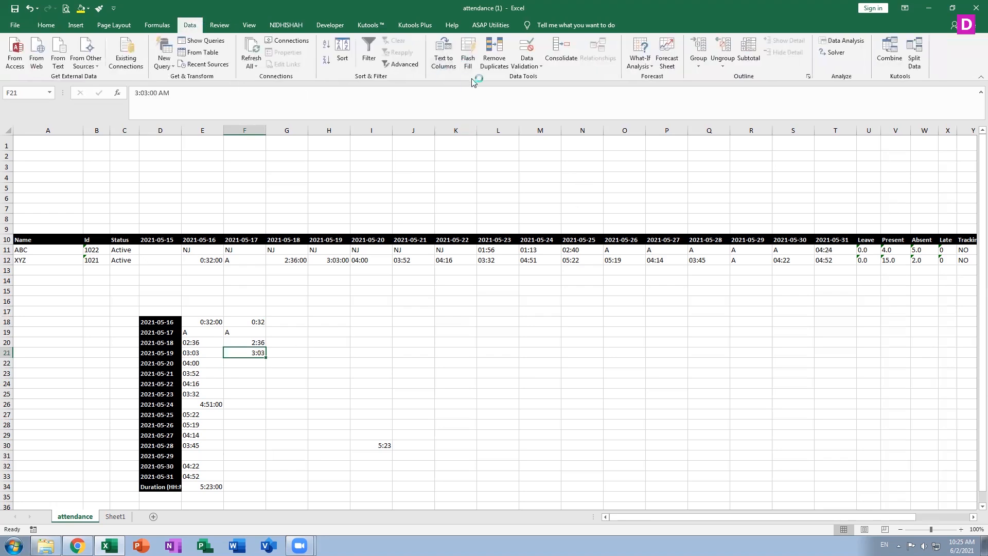
click(467, 58)
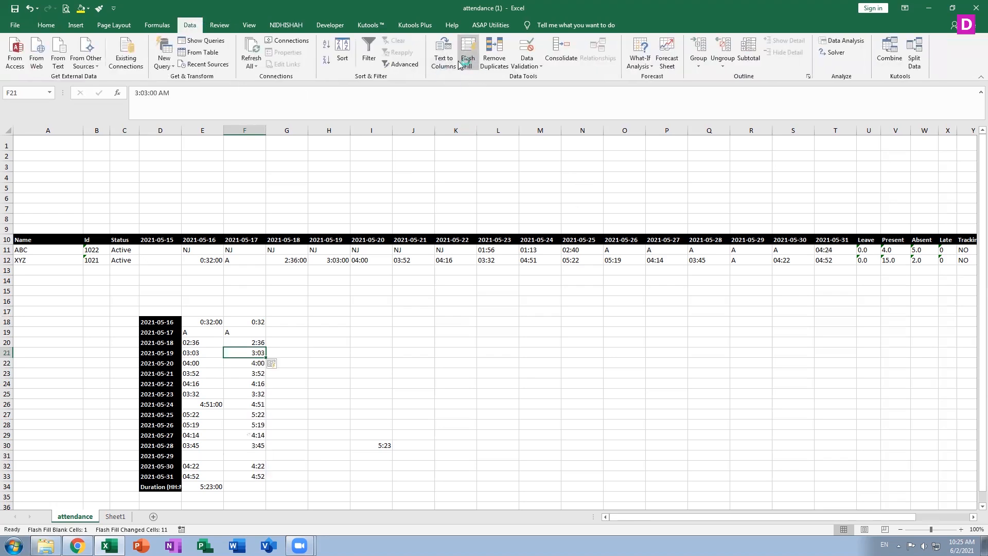
click(581, 323)
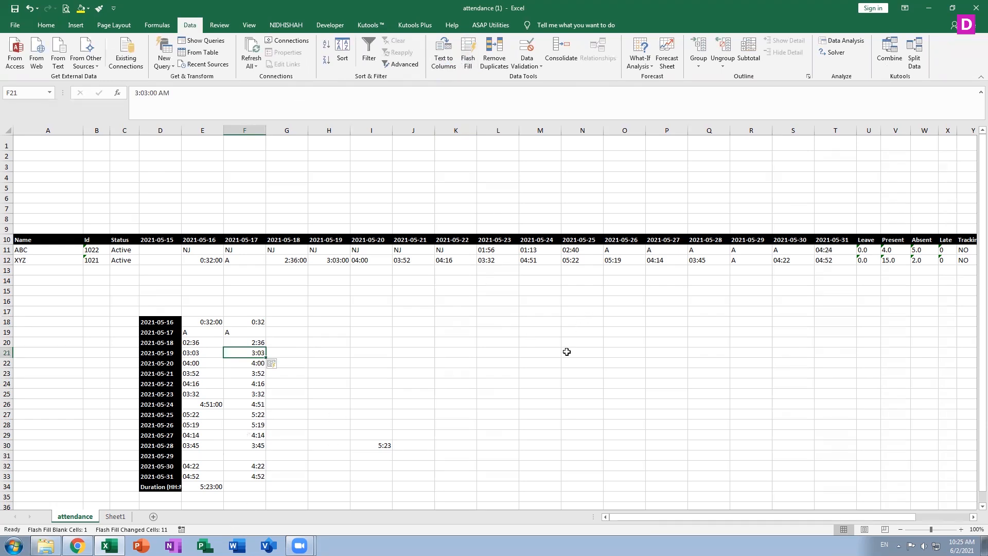
Enter ABC XYZ 1234 in N18 and XYZ PQR 4567 in N19
text(00:00)
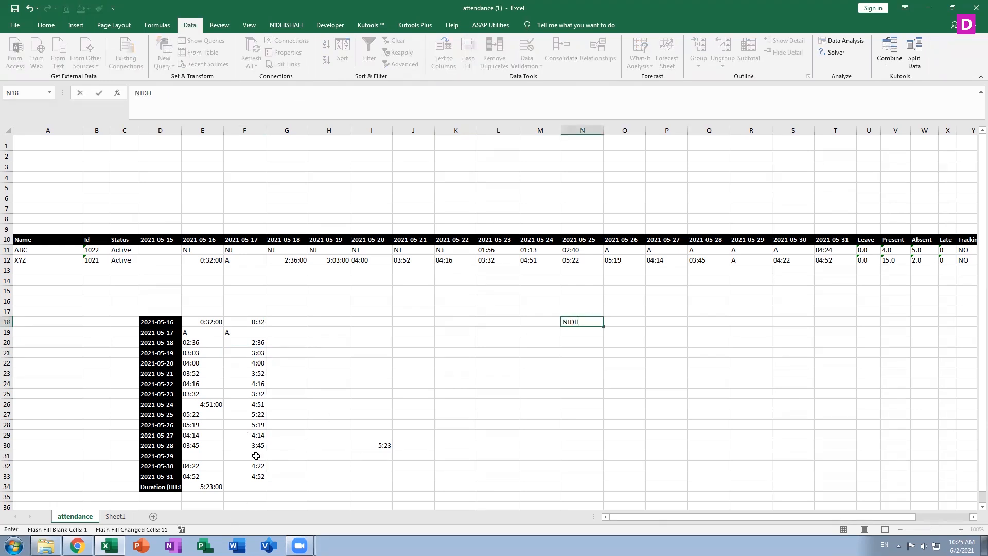
key(BackSpace)
key(BackSpace)
key(BackSpace)
key(BackSpace)
key(BackSpace)
text(ABC X)
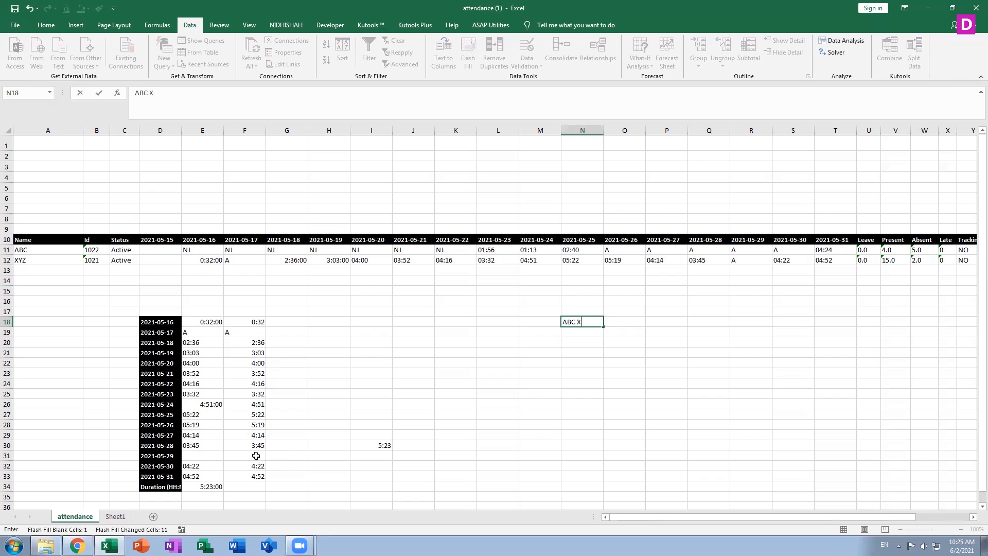
text(YZ 1234)
key(Return)
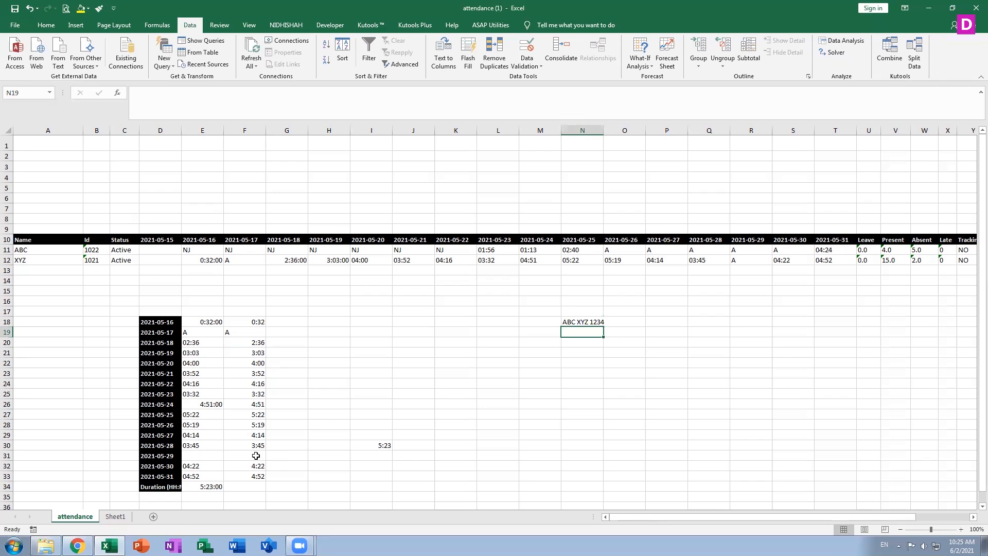
text(XYZ)
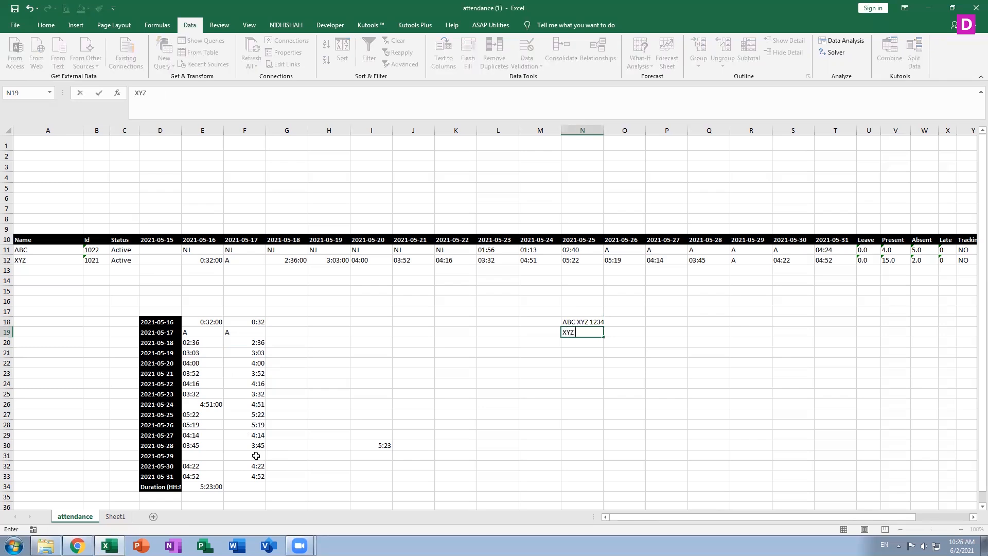
text( PQR 4567)
key(Return)
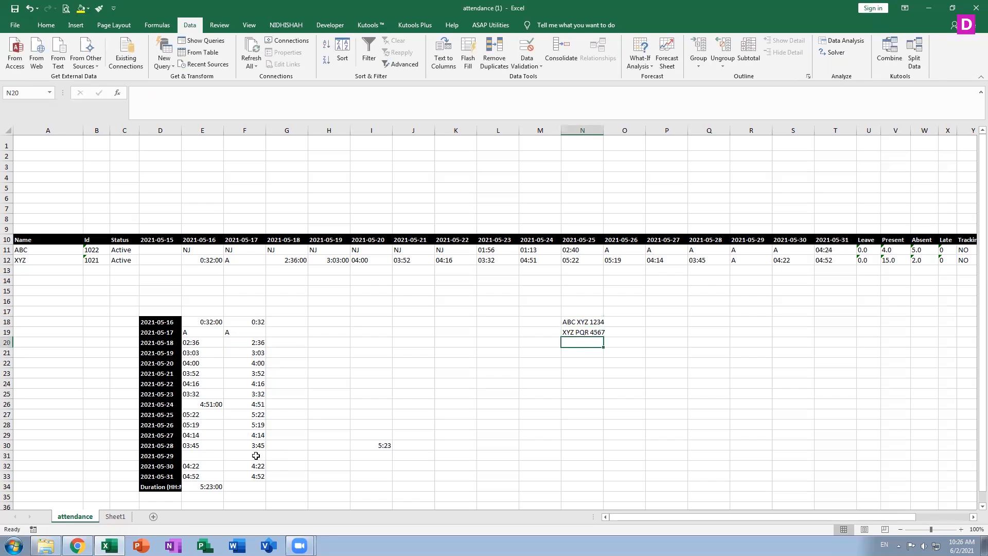
Recheck the N18 entry and select the two entries in N18:N19
key(Up)
key(Up)
key(Right)
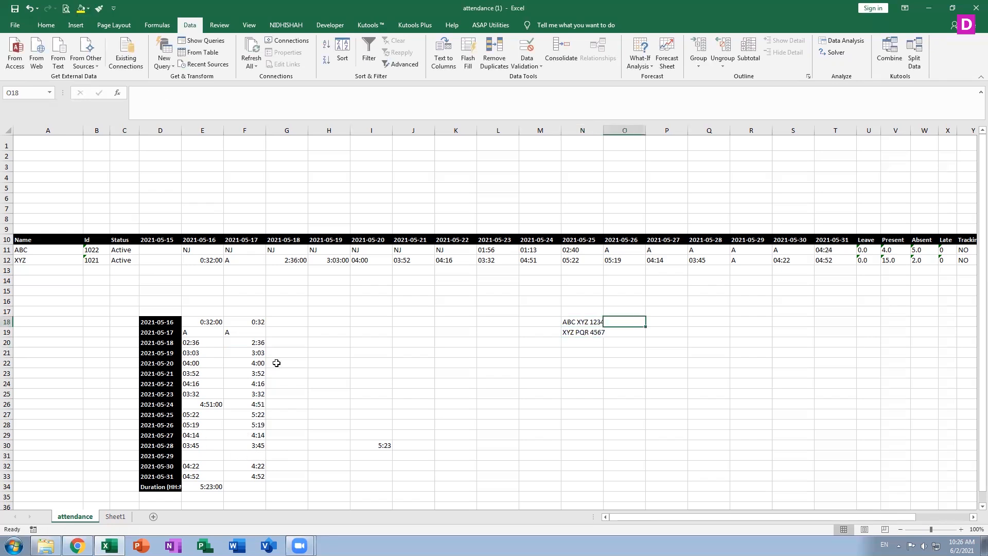
double_click(597, 322)
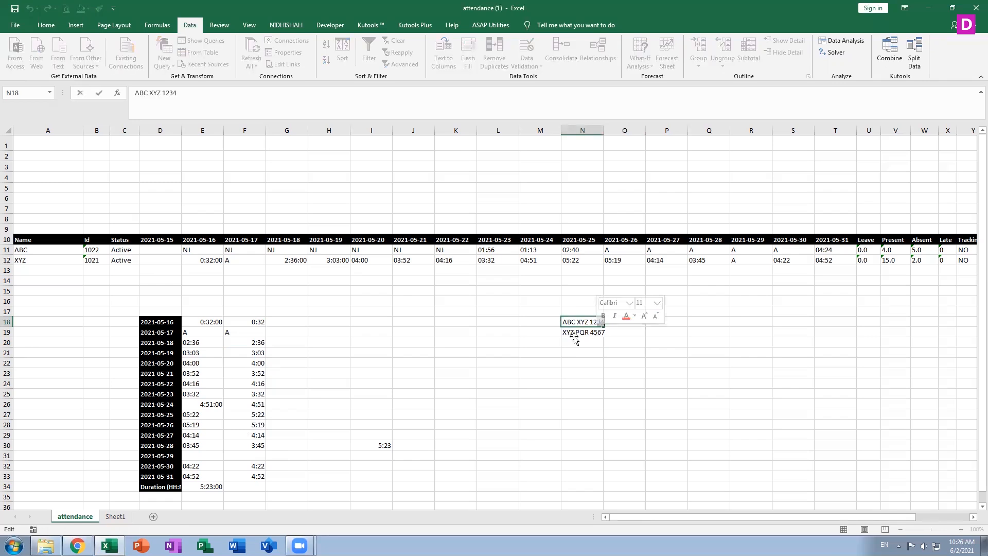
click(576, 340)
click(580, 322)
drag(598, 336, 603, 419)
right_click(595, 382)
click(580, 325)
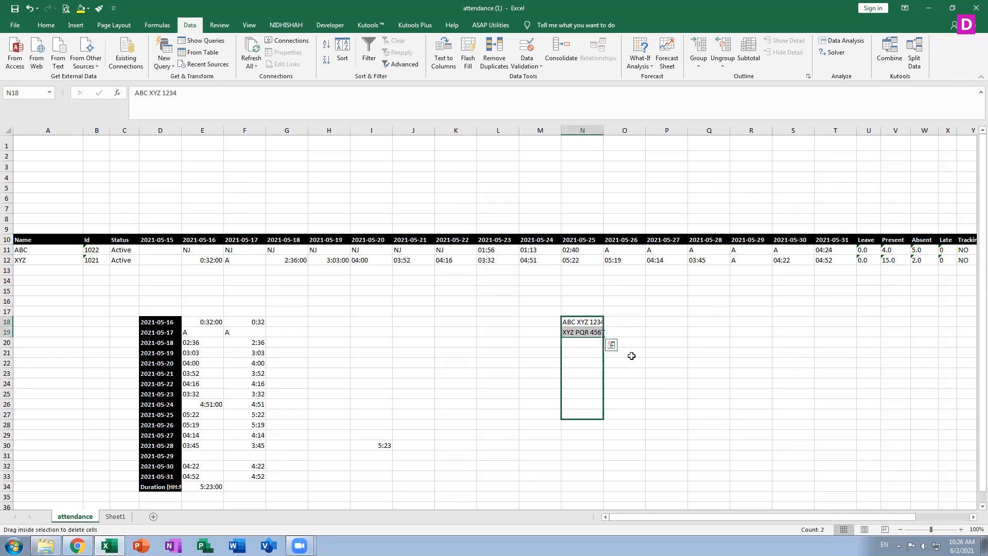
Add ABC 89000 in N20 and PQR 5600 in N21
click(597, 333)
double_click(592, 344)
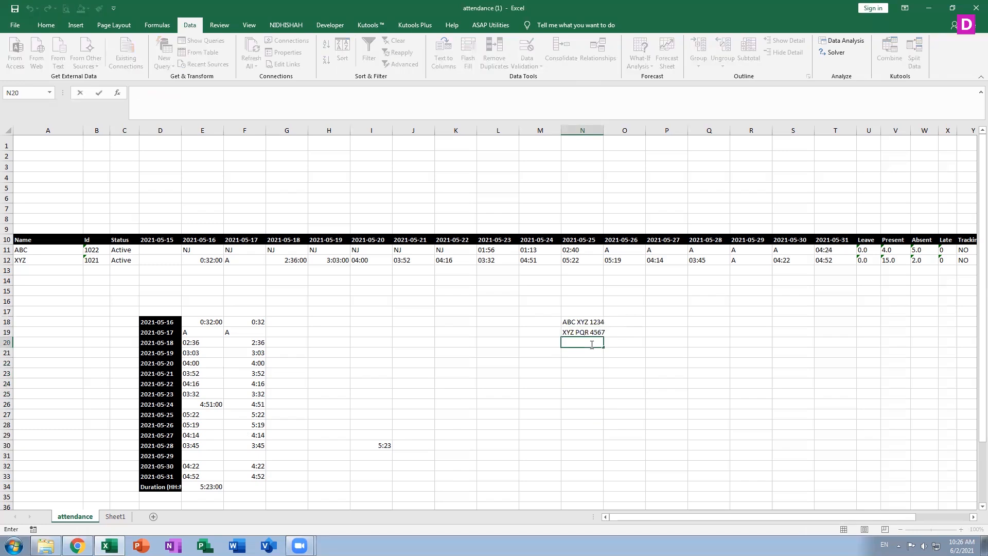
text(ABC )
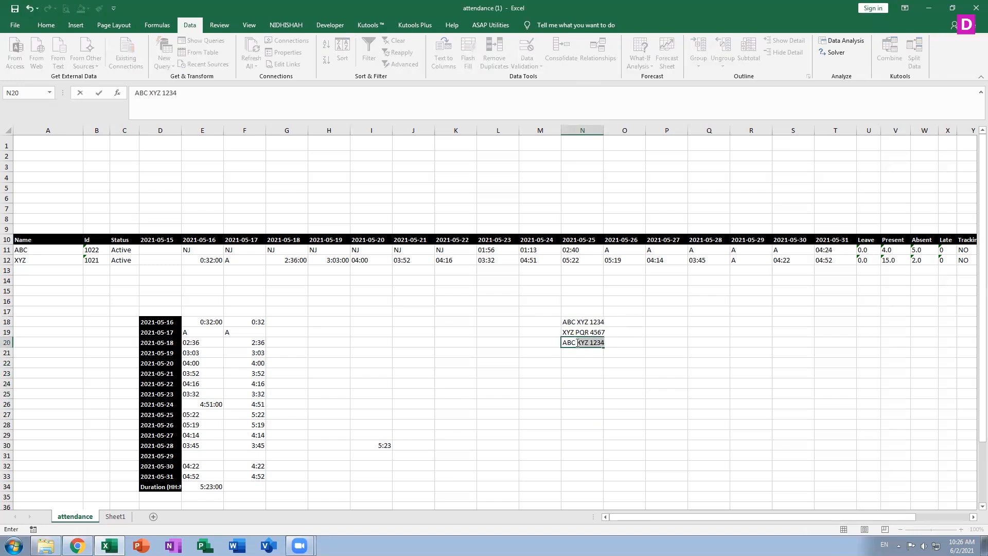
text(89000)
key(Return)
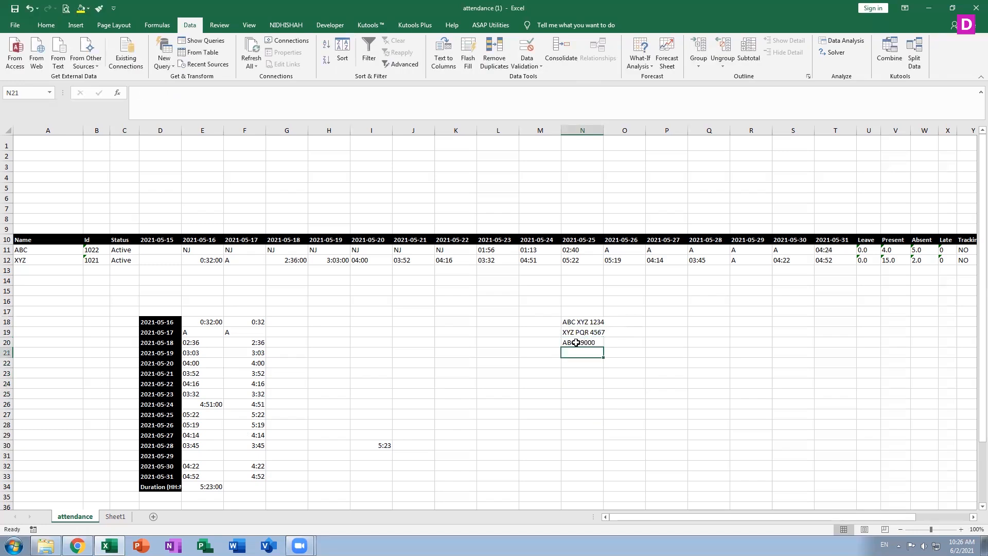
text(PQ)
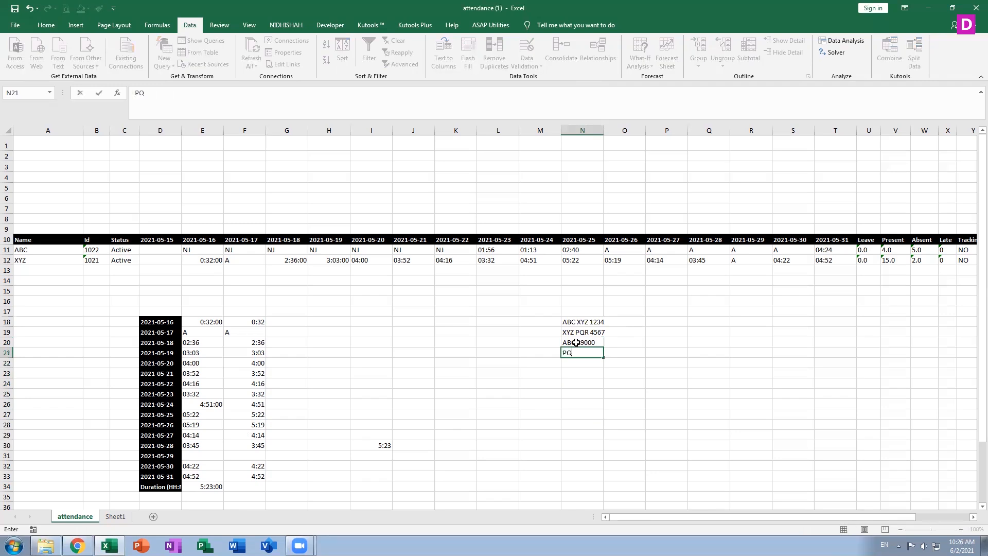
text(R 5600)
key(Return)
key(Up)
key(Up)
key(Up)
key(Up)
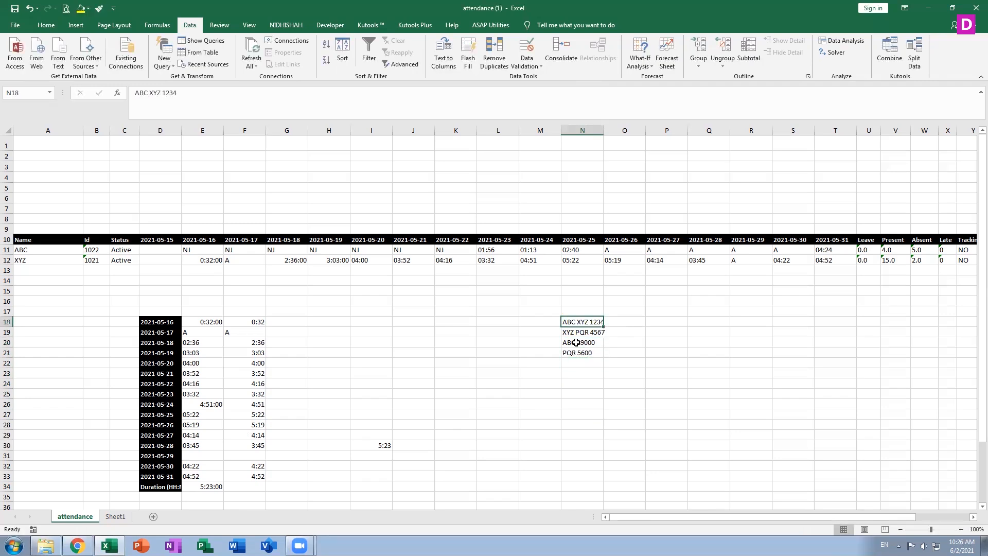
key(Right)
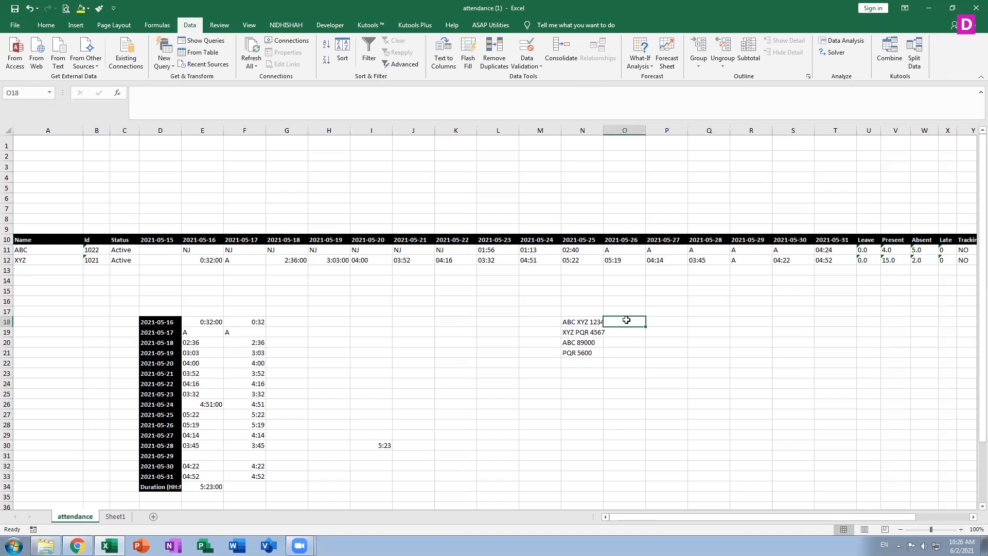
Widen column N, enter 1234 and 4567 in O18:O19, and Flash Fill the rest
drag(604, 129, 620, 129)
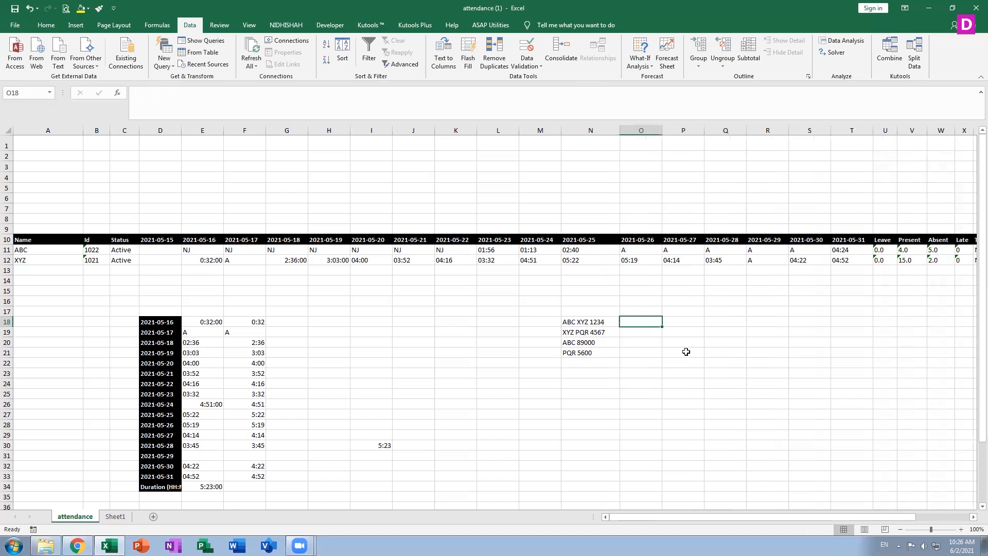
text(1234)
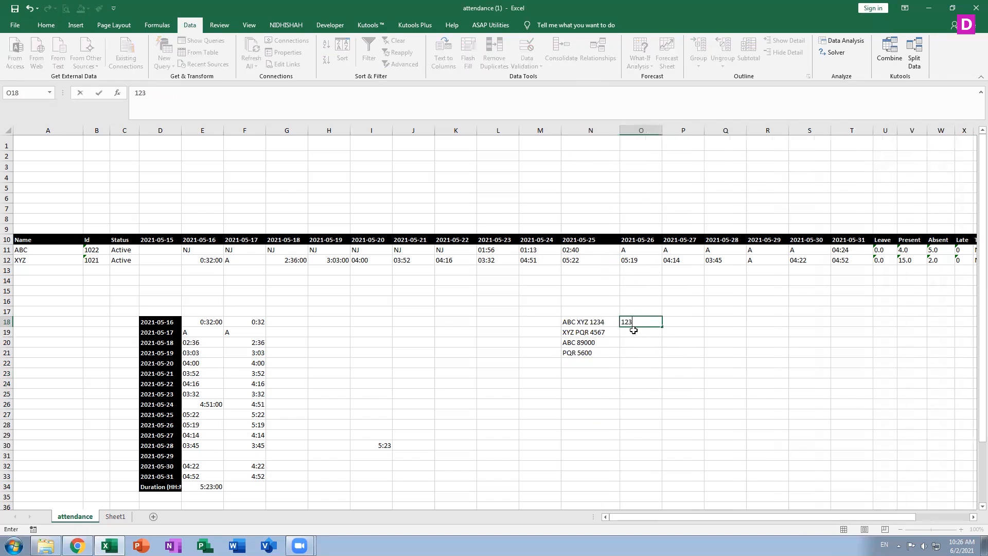
key(Return)
text(4567)
key(Return)
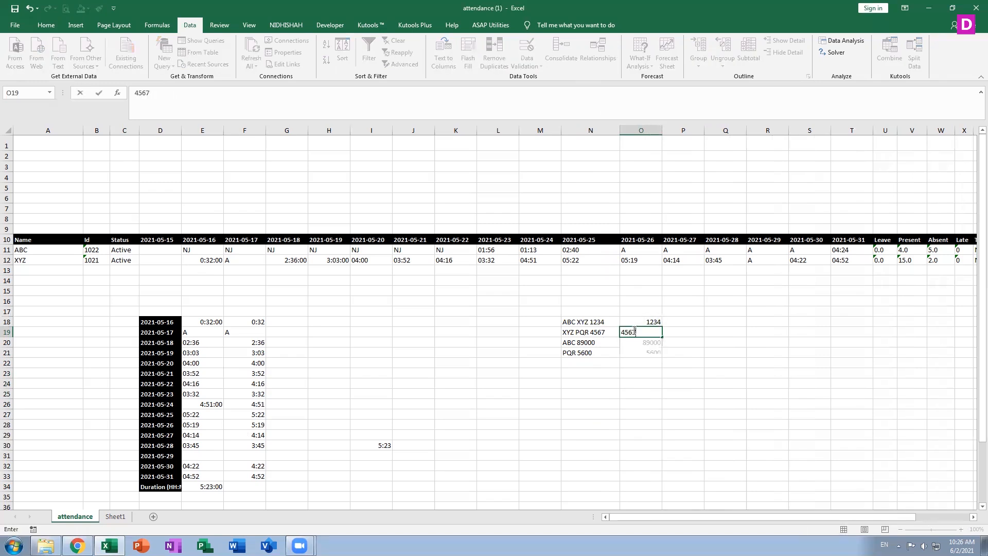
click(633, 330)
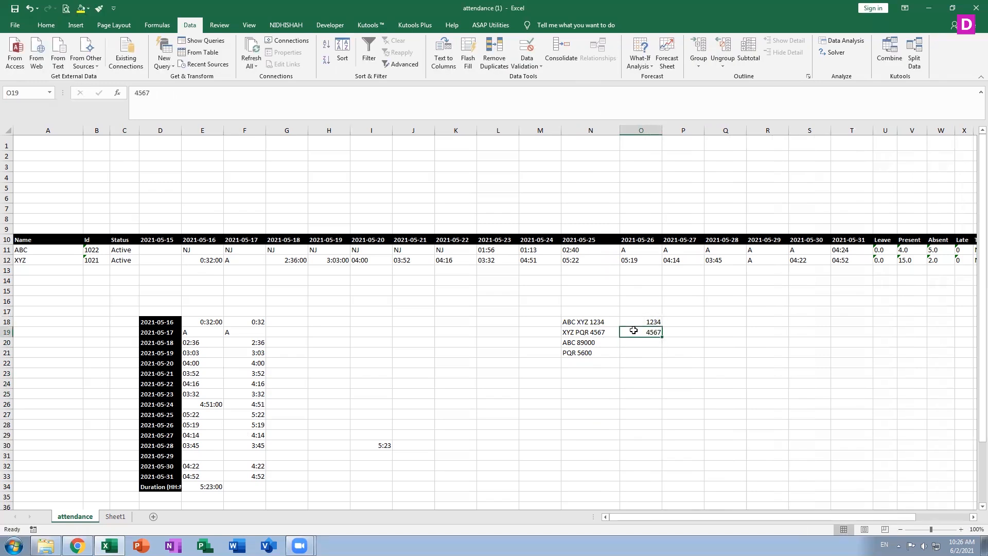
key(BackSpace)
text(4)
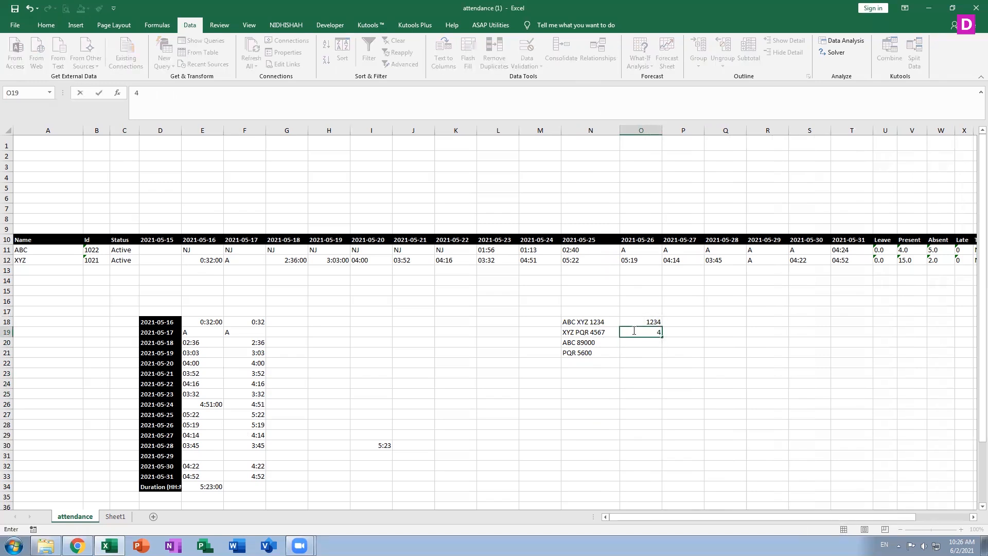
text(567)
key(ctrl+Return)
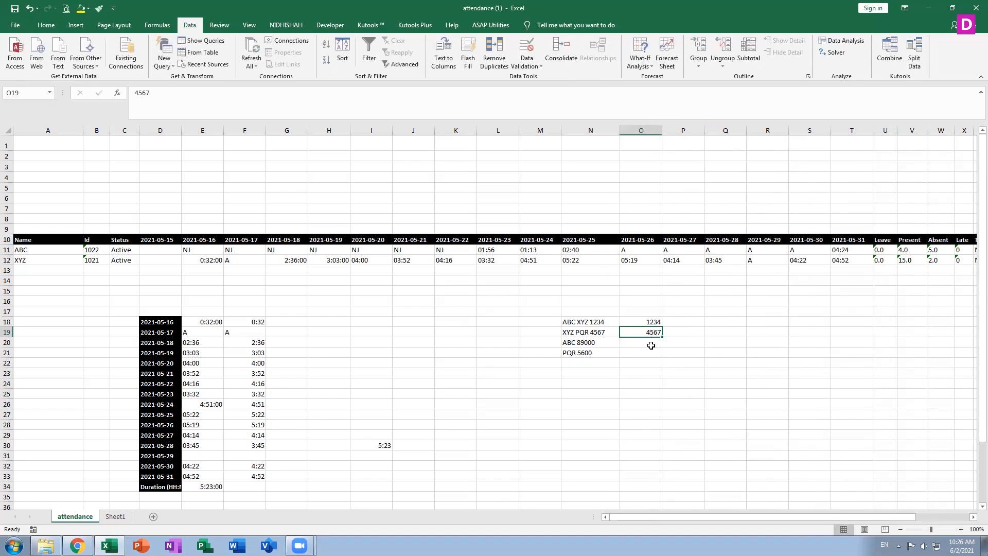
click(469, 66)
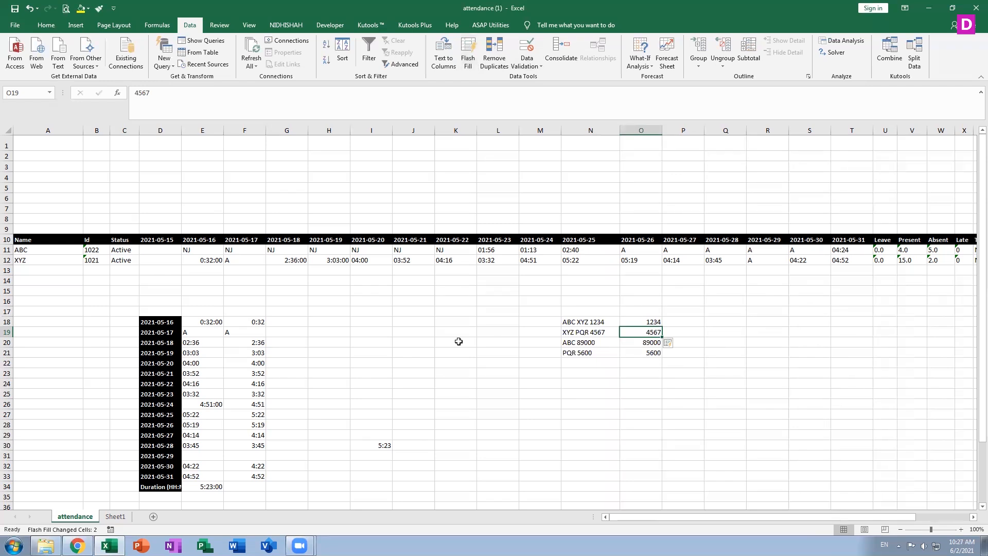
click(254, 488)
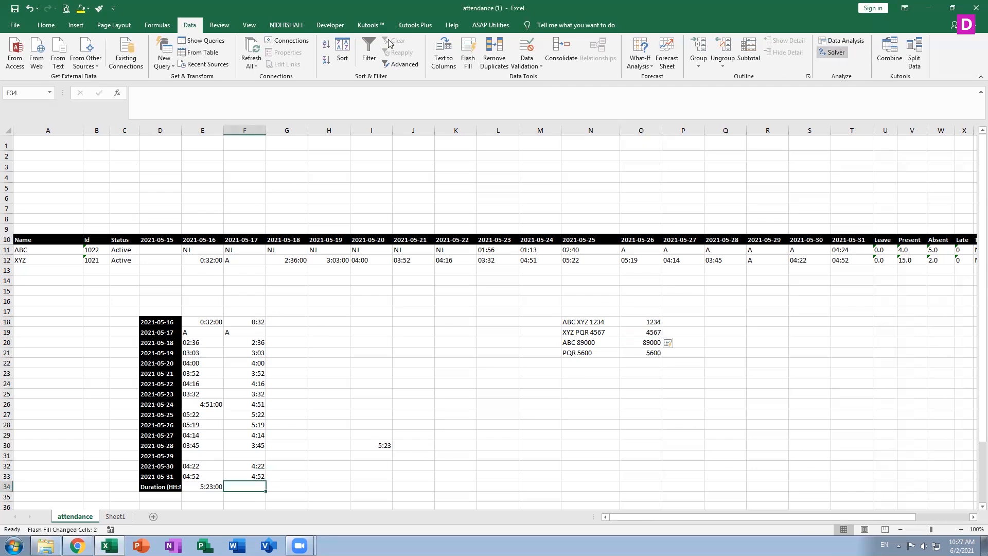
Enter =SUM(F18:F33) in F34 so the column F total shows 54:36:00
click(46, 25)
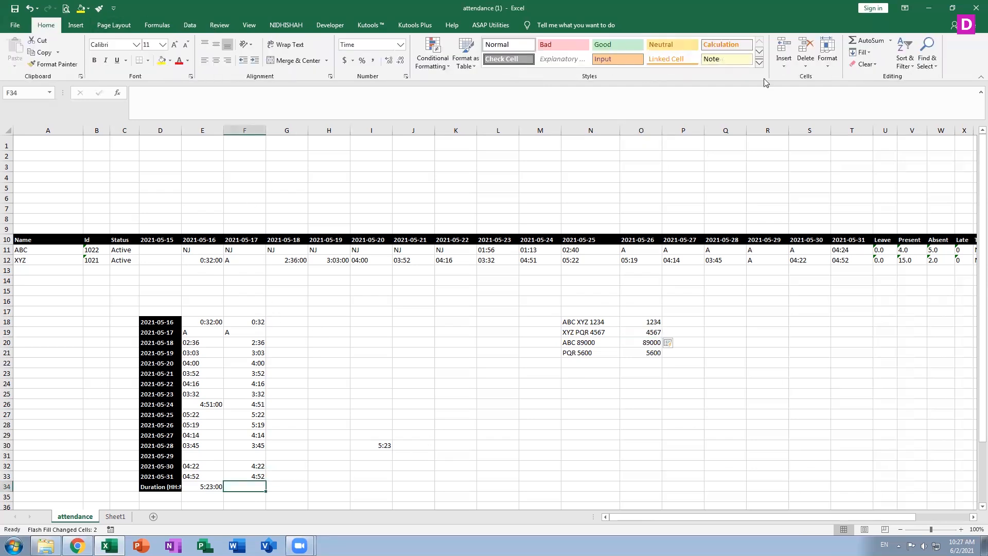
click(866, 40)
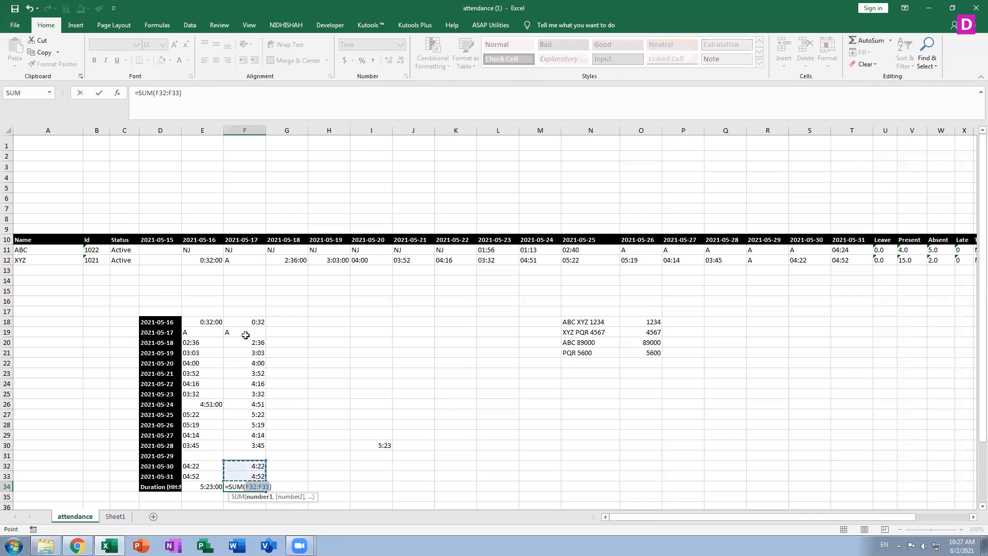
click(256, 321)
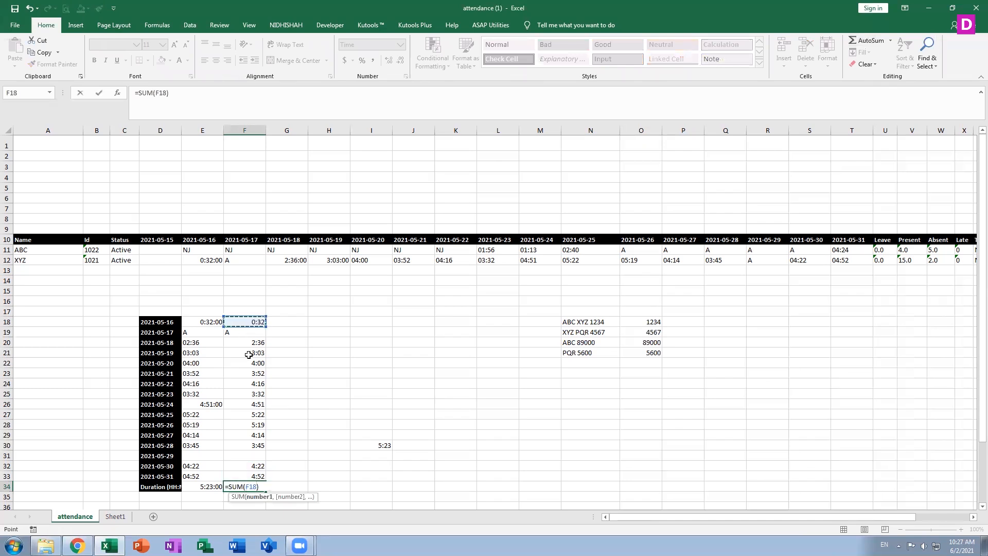
key(shift+Down)
key(shift+Down)
key(shift+Down)
key(shift+Down)
key(shift+Down)
key(shift+Down)
key(shift+Down)
key(shift+Down)
key(shift+Down)
key(shift+Down)
key(shift+Down)
key(shift+Down)
key(shift+Down)
key(shift+Down)
key(shift+Down)
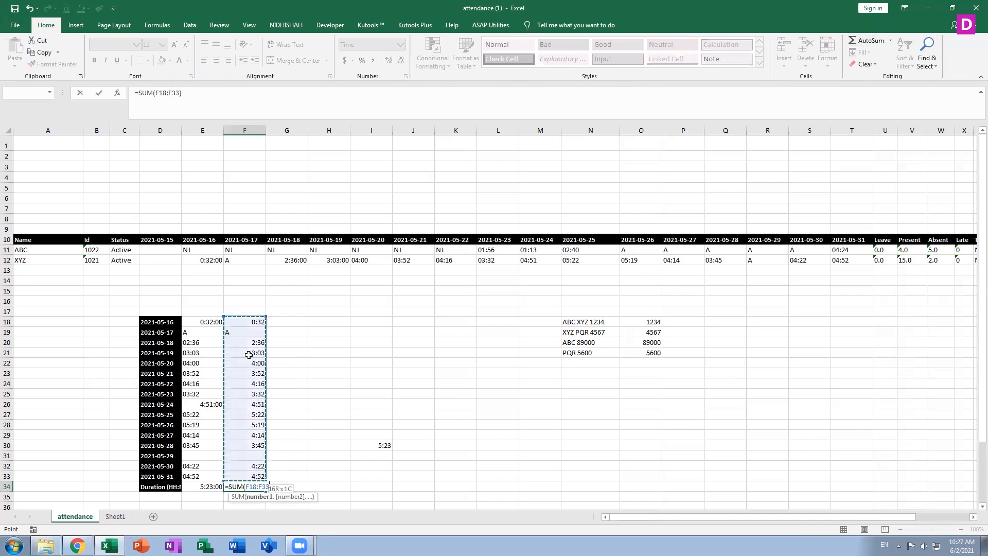
text(.)
key(Return)
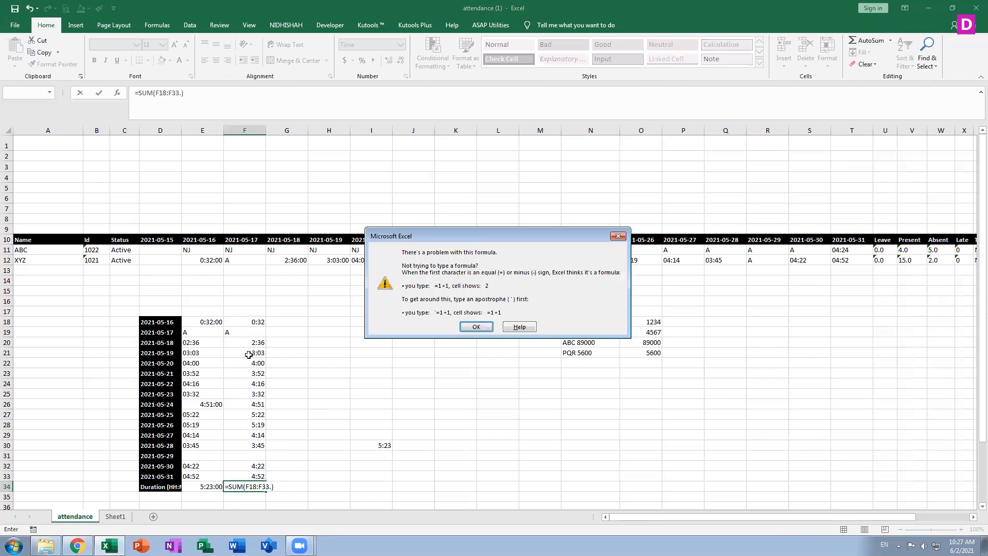
key(Return)
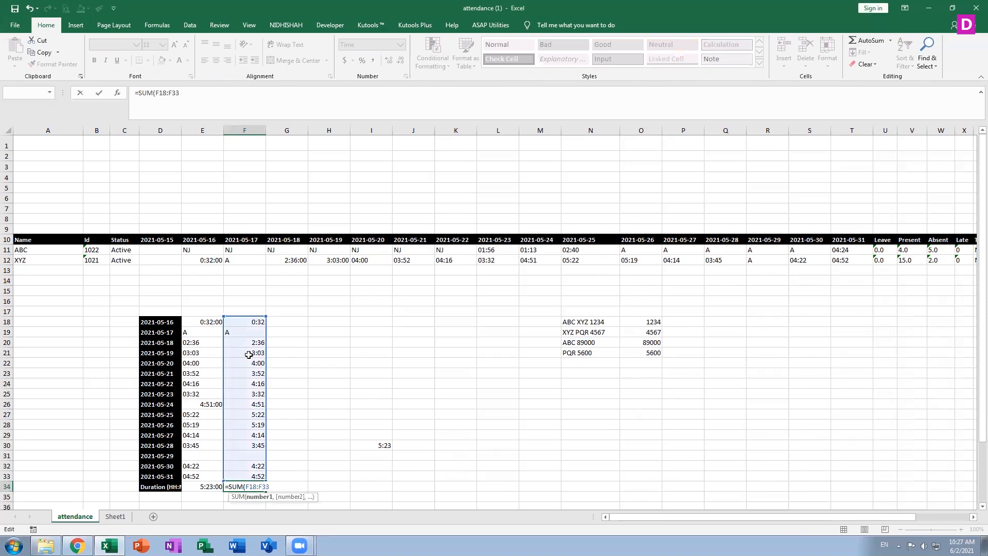
key(ctrl+Return)
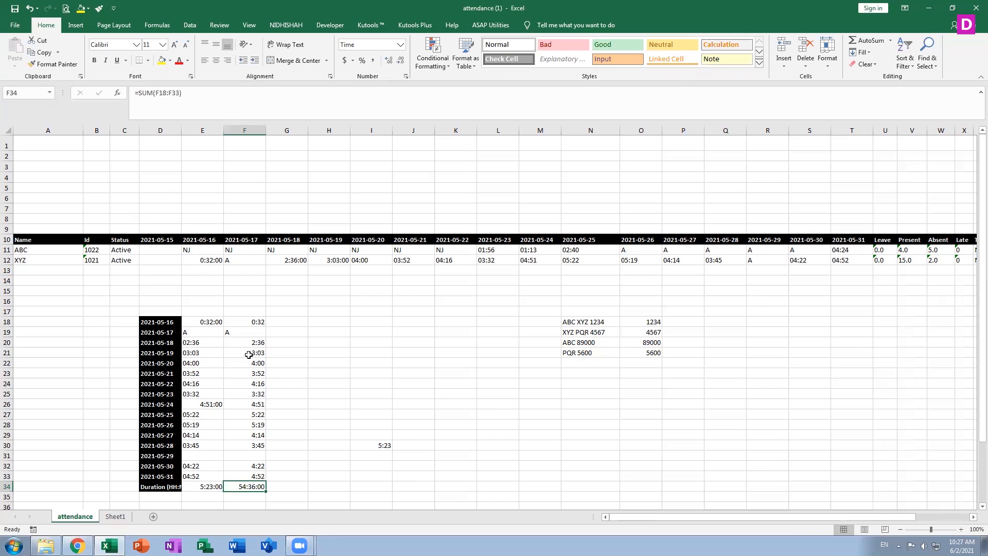
Open a Greater Than highlight cells rule, cancel it, and reopen Conditional Formatting
click(446, 67)
mouse_move(445, 82)
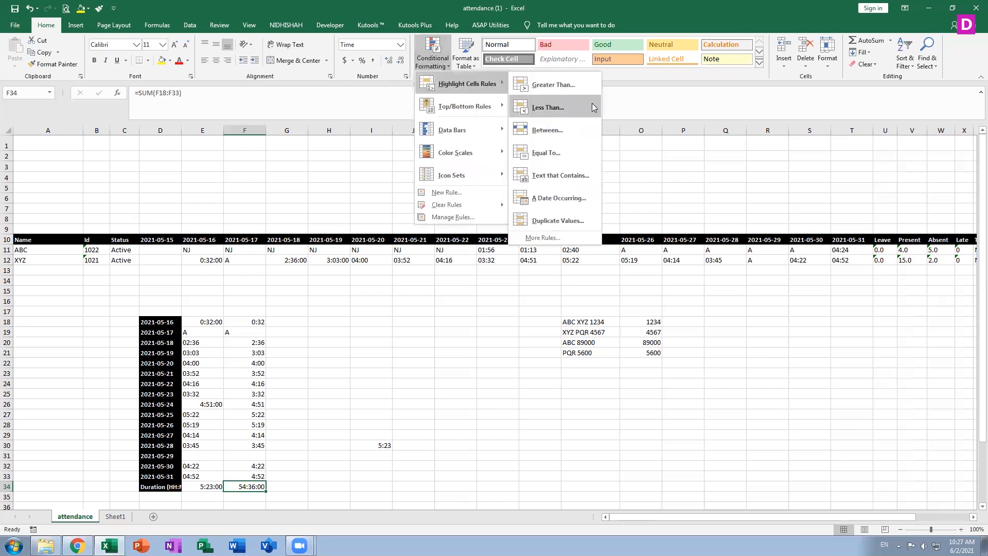
click(572, 87)
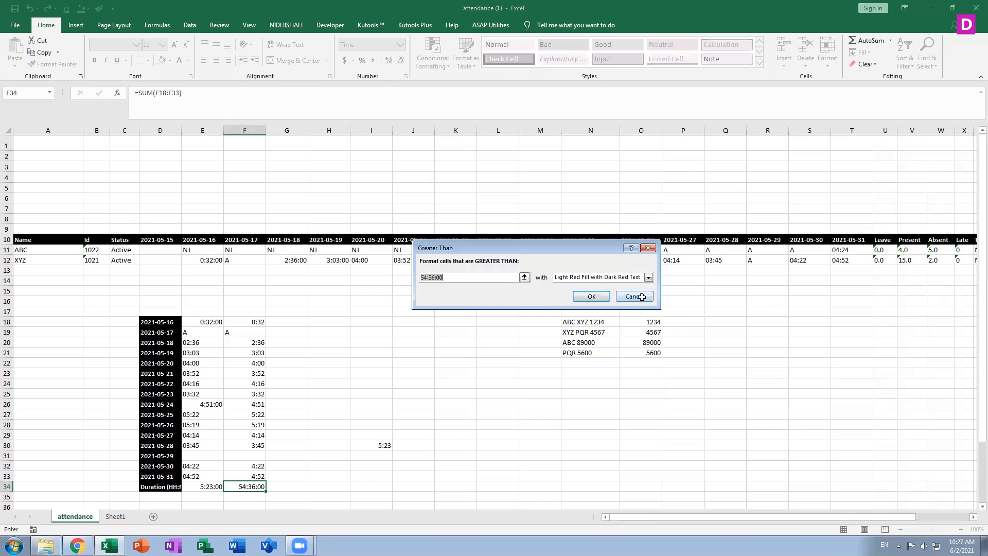
click(641, 298)
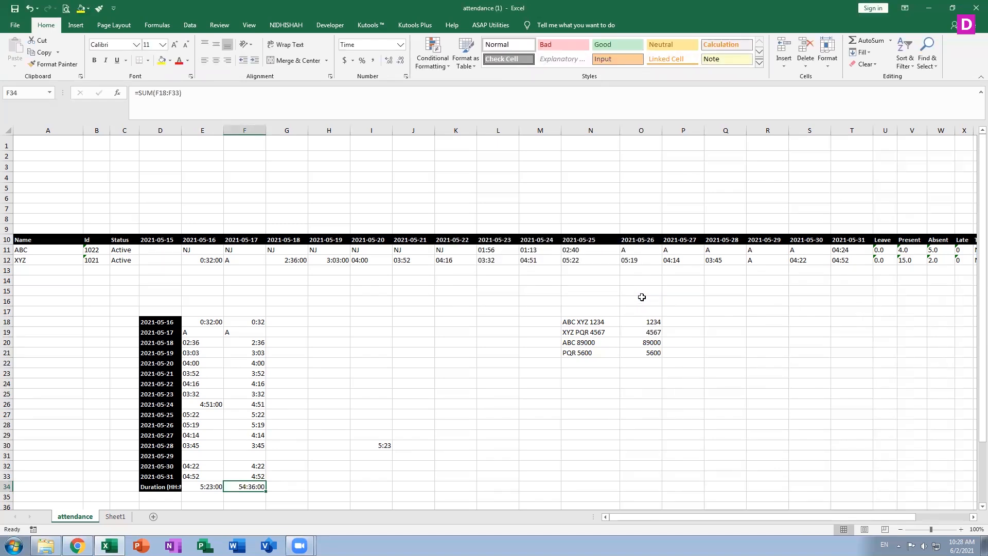
click(435, 62)
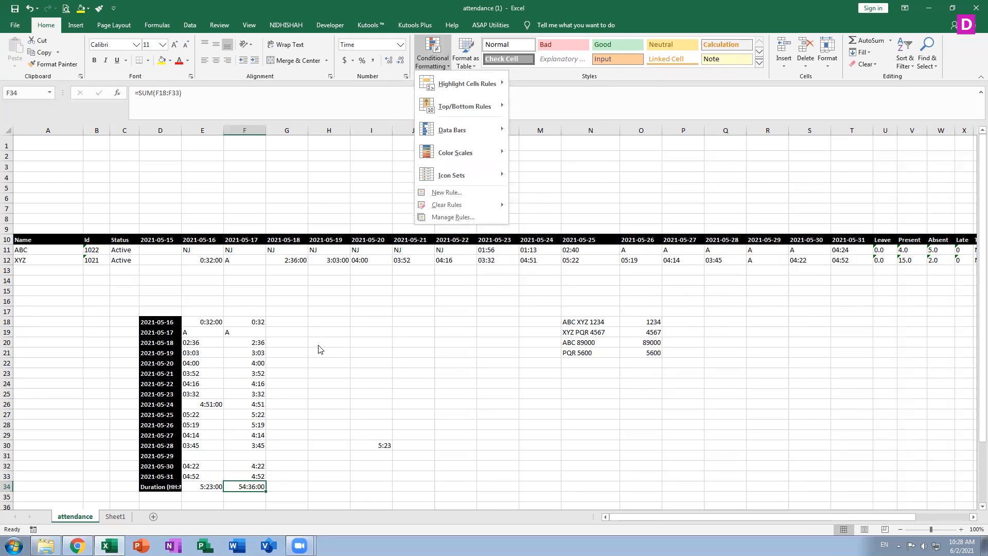
click(190, 26)
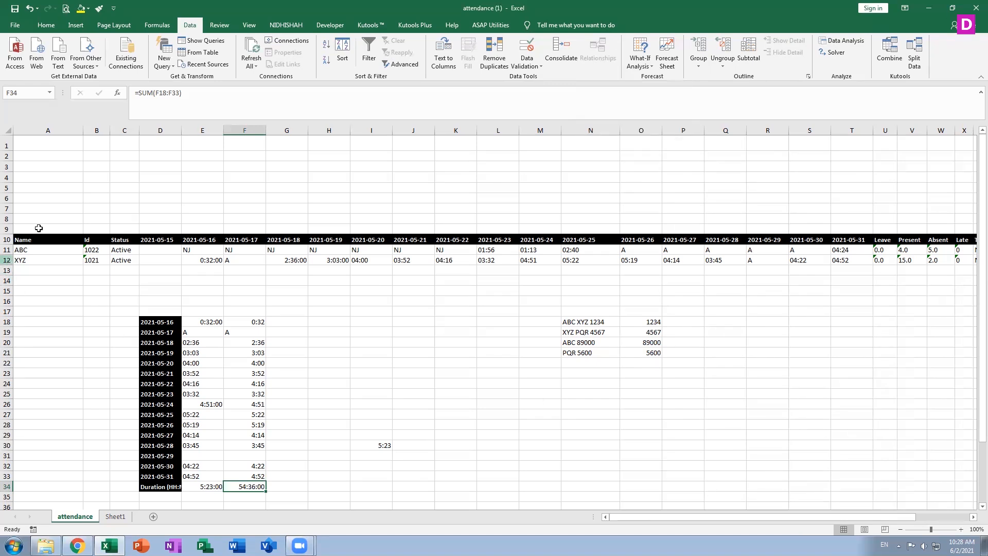
Check the Review and View tabs, scan column A from A11, then switch to Explorer
click(219, 26)
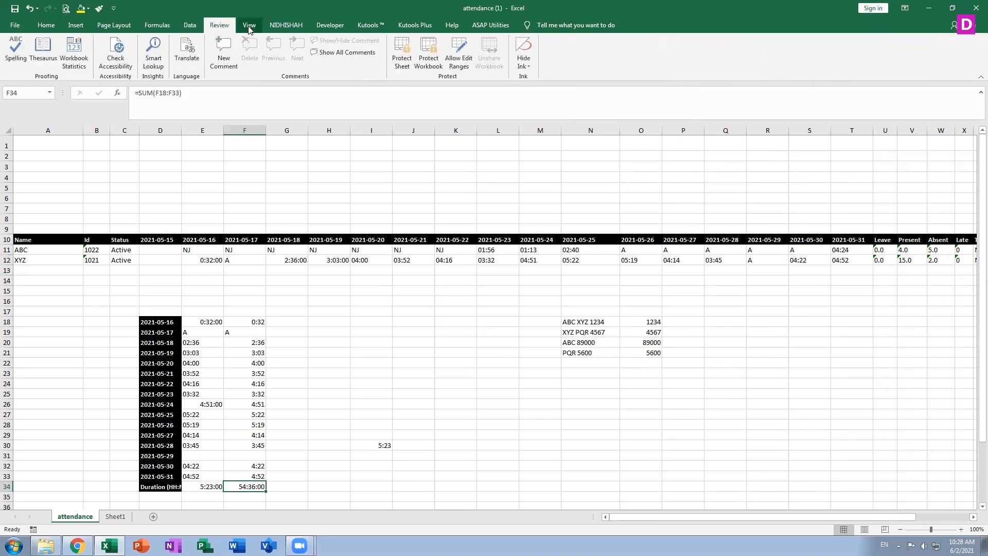
click(249, 27)
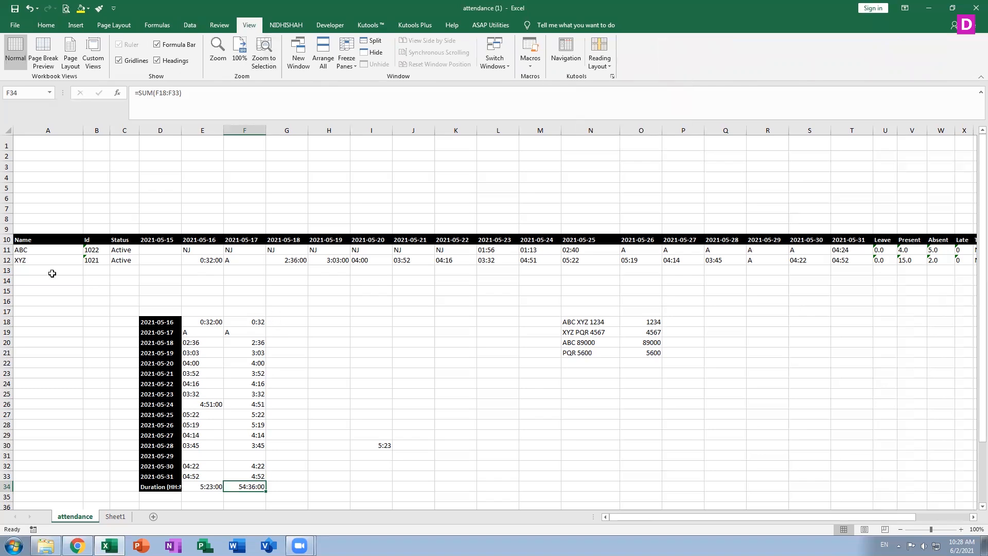
click(31, 251)
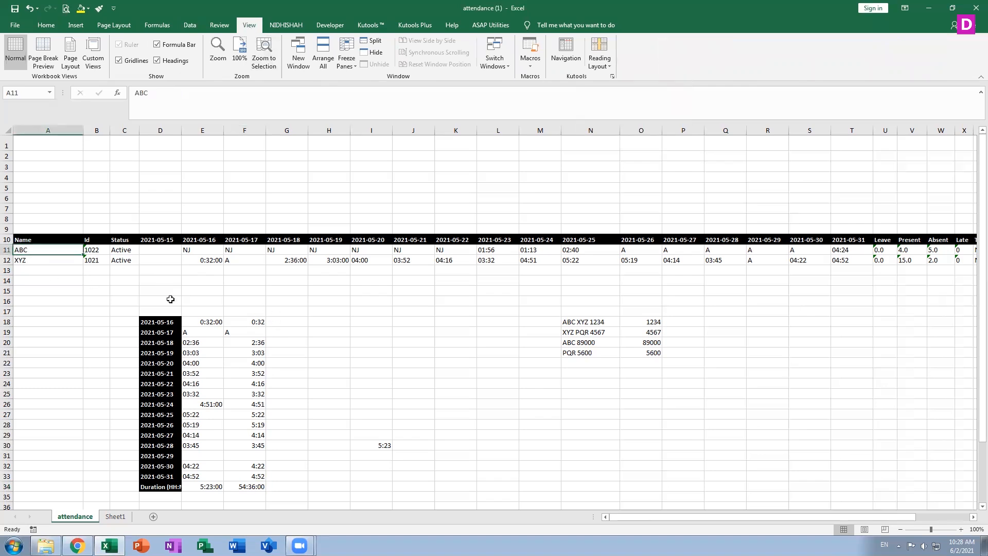
key(Down)
key(Down)
key(Down)
key(Down)
key(Down)
key(Down)
key(Down)
key(Down)
key(Down)
key(Down)
key(Down)
key(Down)
key(Down)
key(Down)
key(Down)
key(Down)
key(Down)
key(Down)
key(Down)
key(Down)
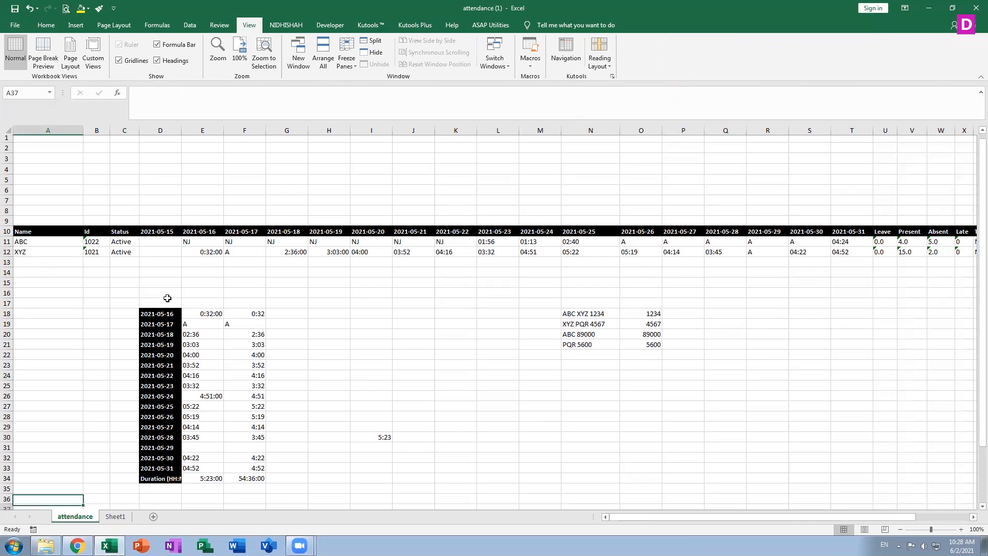
key(Down)
key(Down)
key(Down)
key(Down)
key(Down)
key(Down)
key(Down)
key(Down)
key(Down)
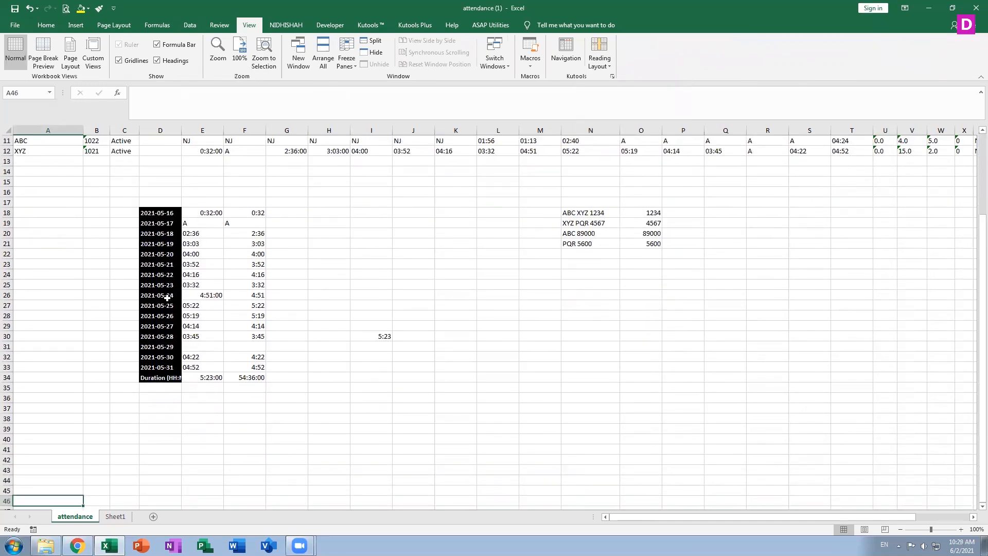
key(Up)
key(Up)
key(Up)
key(Up)
key(Up)
key(Up)
key(Up)
key(Up)
key(Up)
key(Up)
key(Up)
key(Up)
key(Up)
key(Up)
key(Up)
key(Up)
key(Up)
key(Up)
key(Up)
key(Up)
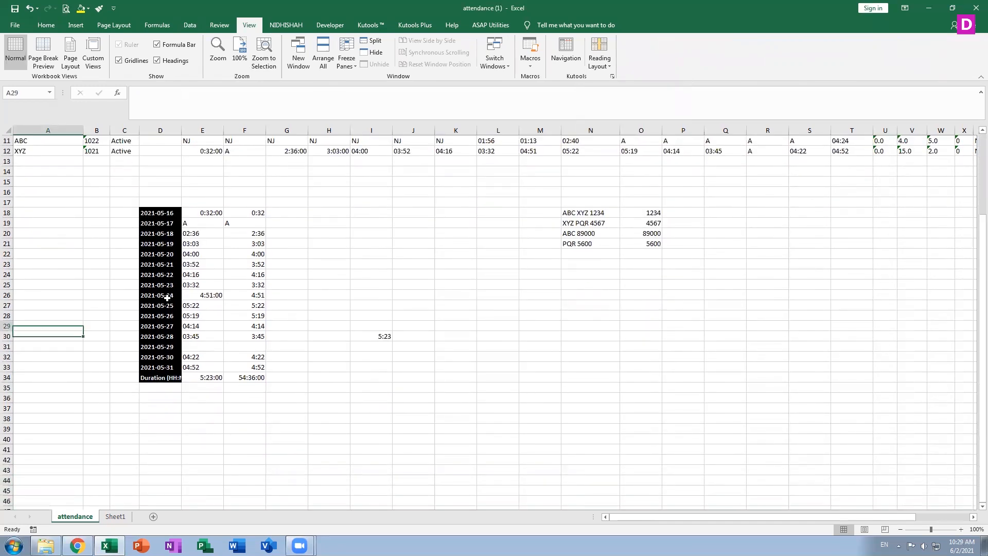
key(Up)
key(Up)
key(Up)
key(Up)
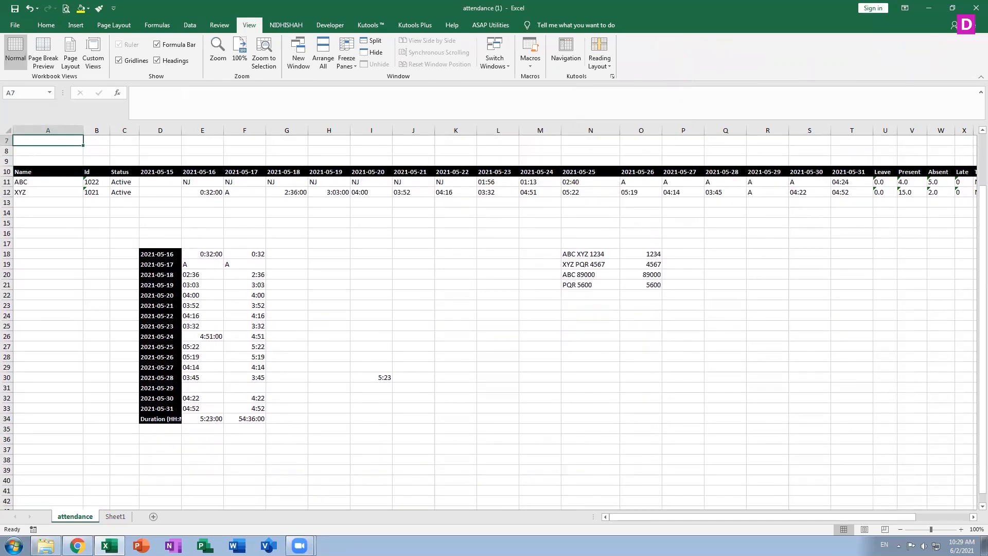
click(46, 545)
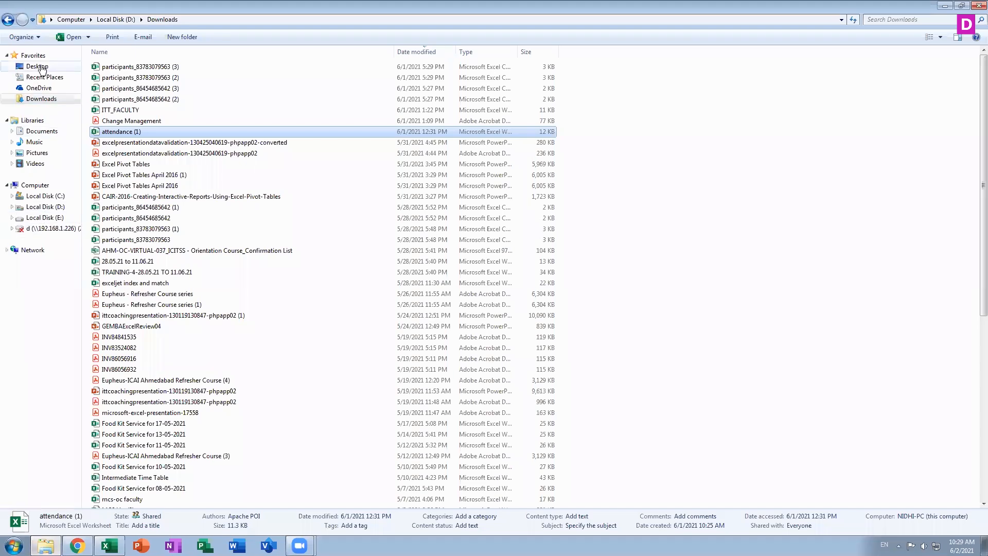
Browse the Desktop files and open the AgingAnalysis (CAAT) workbook in Excel
click(37, 66)
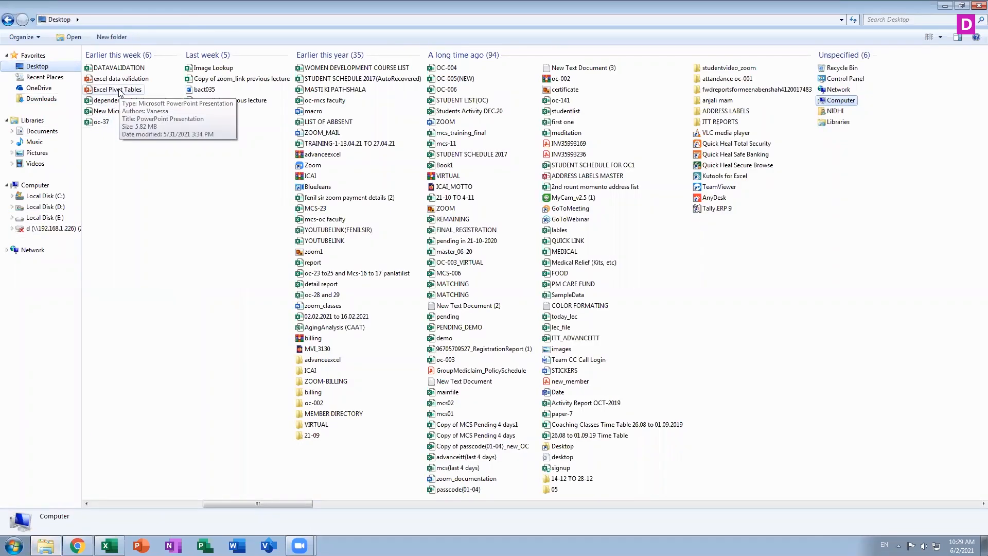
click(462, 199)
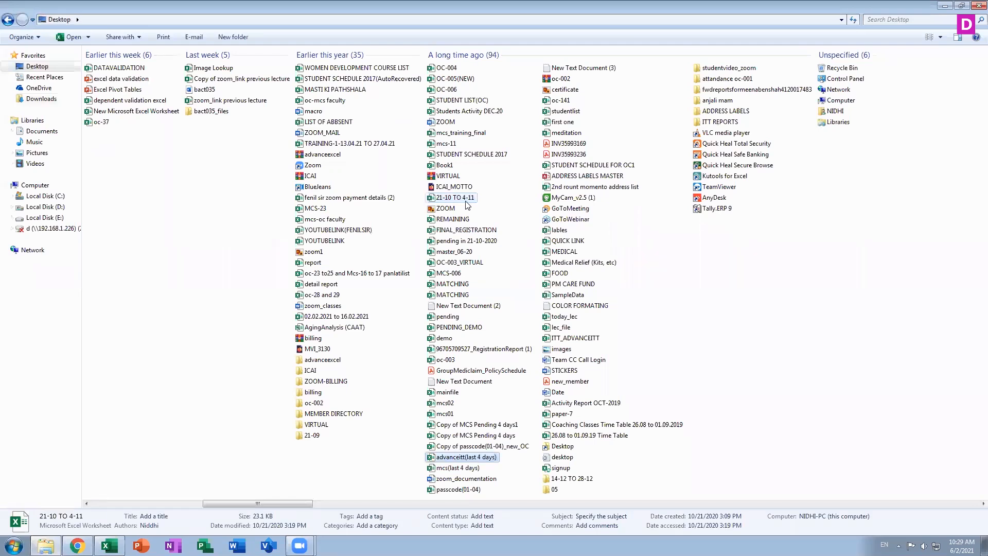
click(463, 263)
key(a)
key(a)
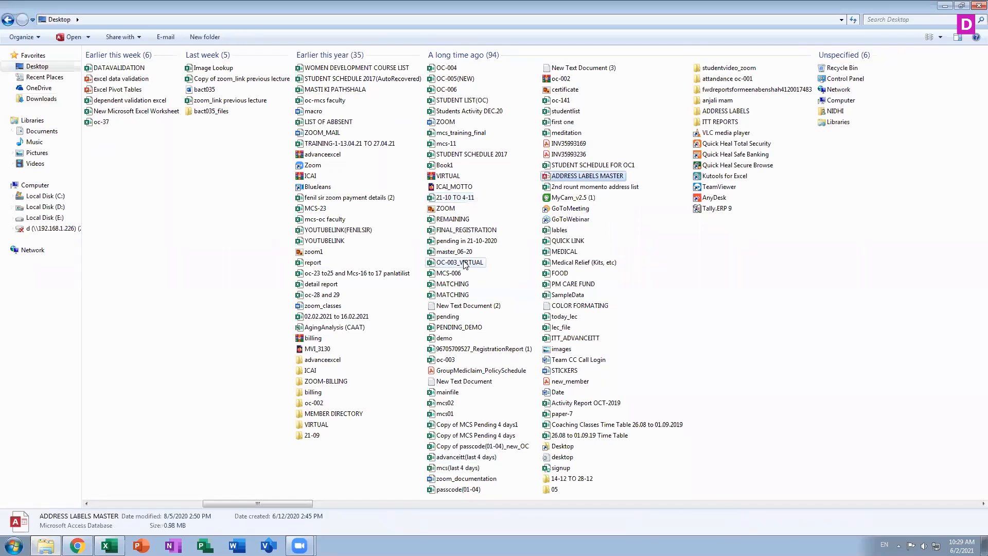
key(a)
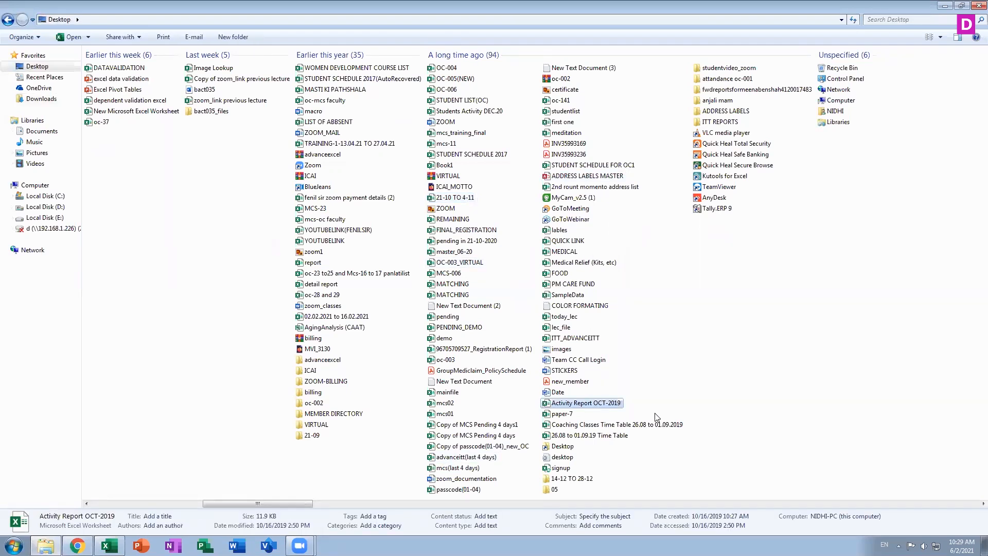
key(a)
key(a)
key(a)
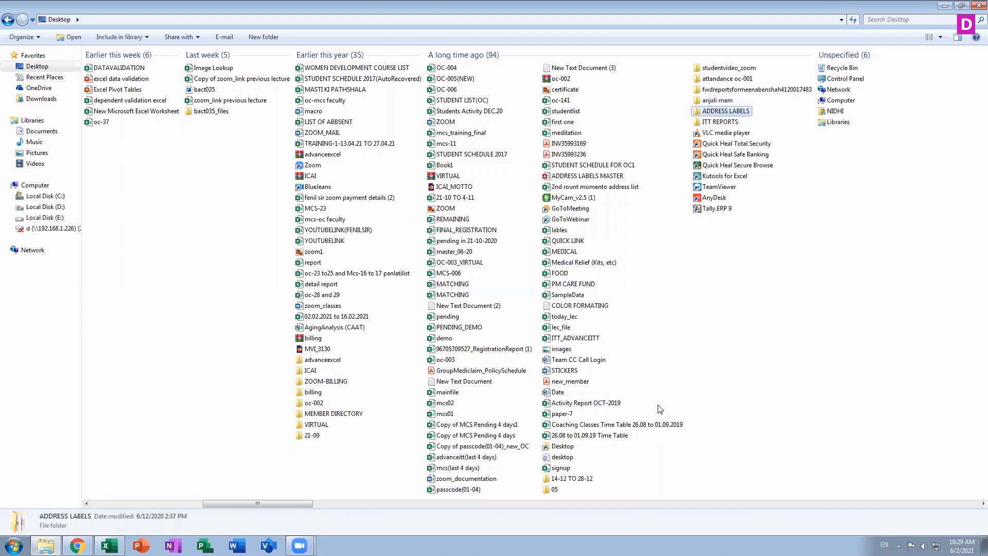
key(a)
key(a)
key(a)
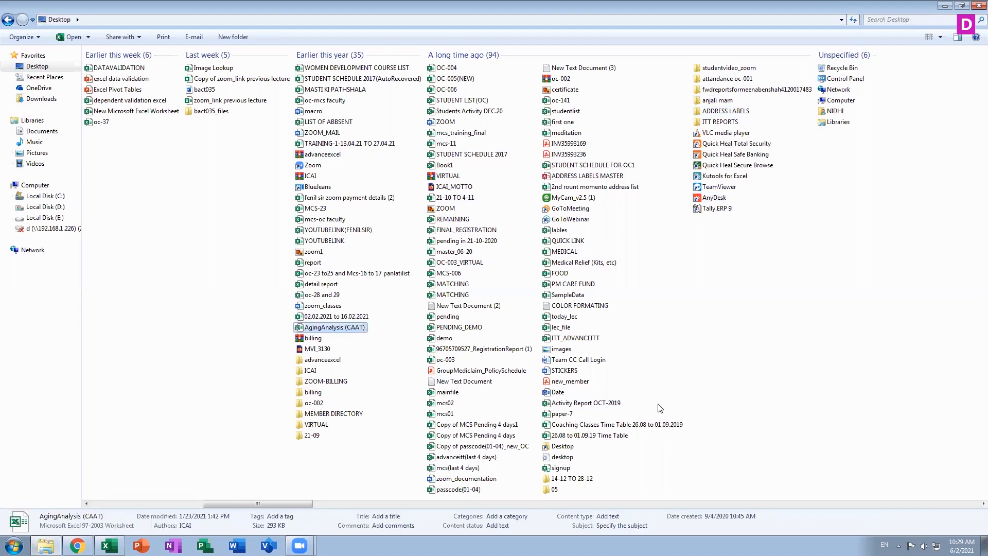
double_click(333, 328)
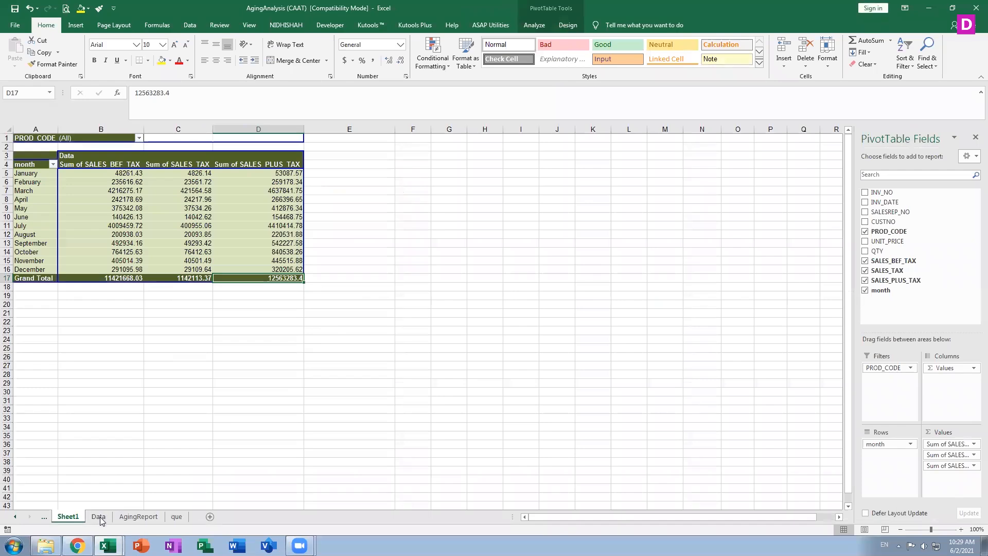
Switch to the Data sheet and browse the invoices, checking the sales-plus-tax value in row 107
click(98, 517)
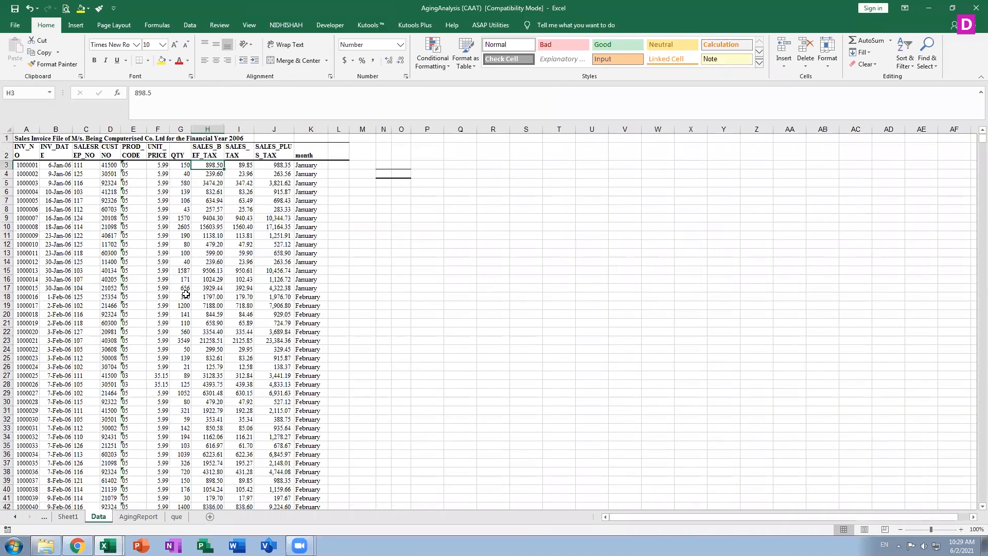
scroll(79, 285, down, 1)
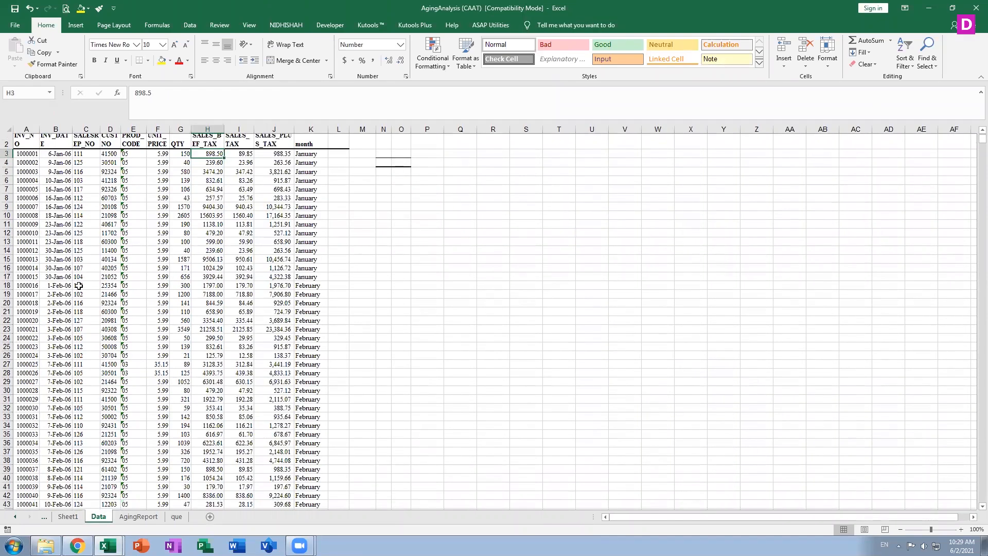
scroll(78, 286, down, 14)
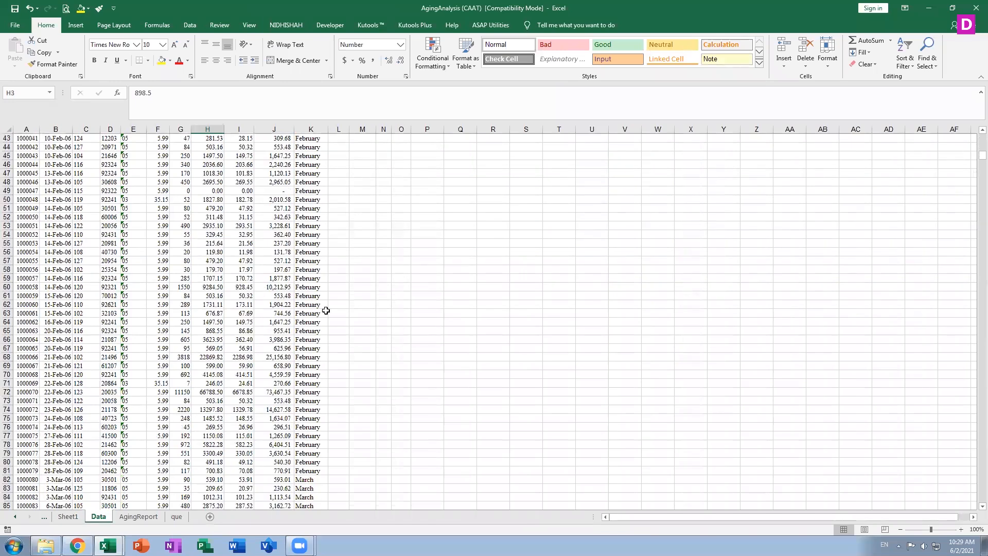
scroll(279, 434, up, 14)
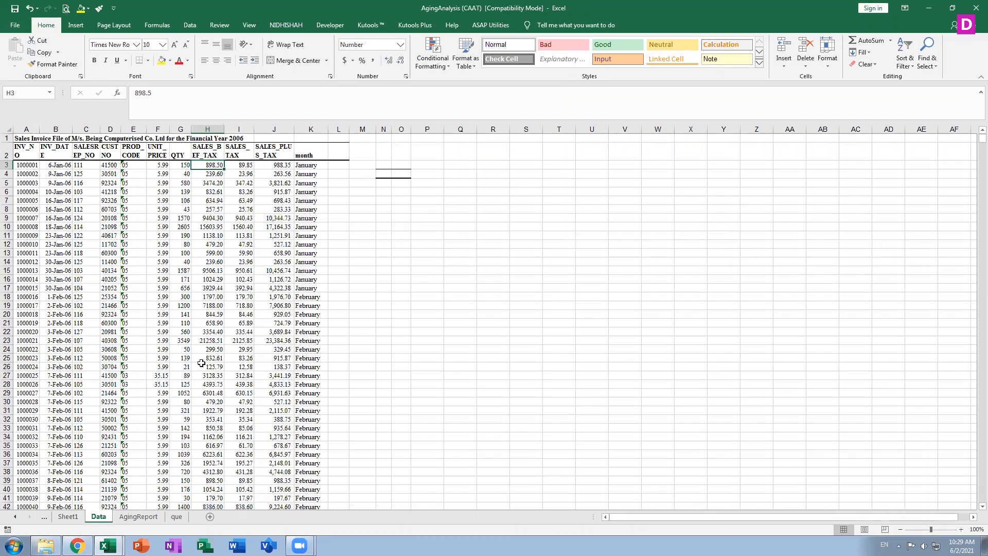
scroll(201, 363, down, 20)
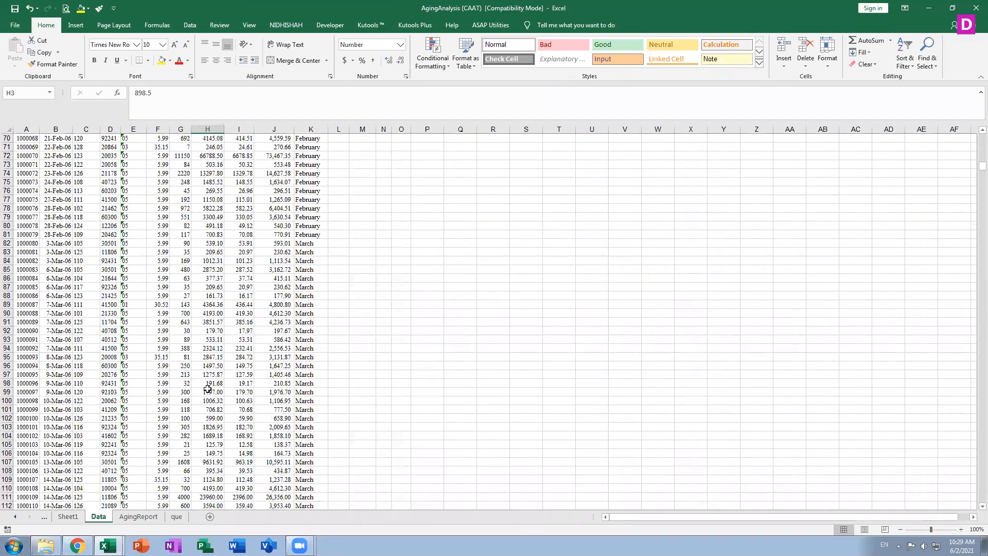
scroll(208, 388, down, 2)
drag(239, 409, 131, 410)
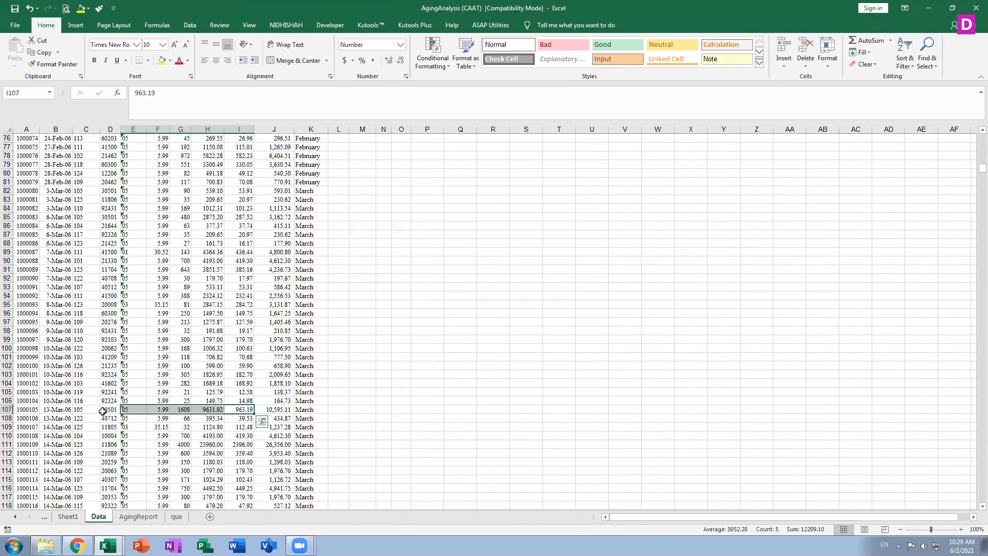
click(278, 411)
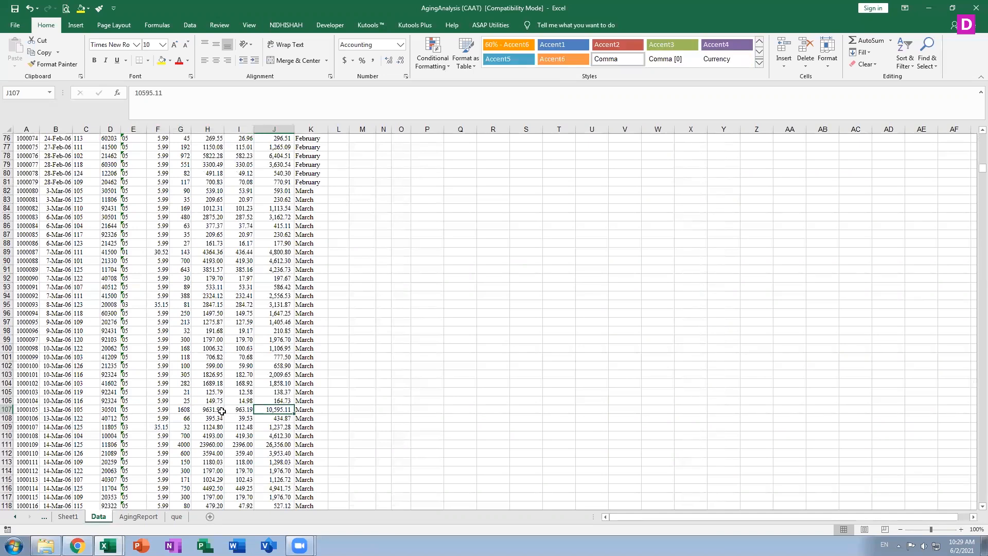
Select the header row from INV_NO in A2 across to the last column
scroll(222, 411, up, 20)
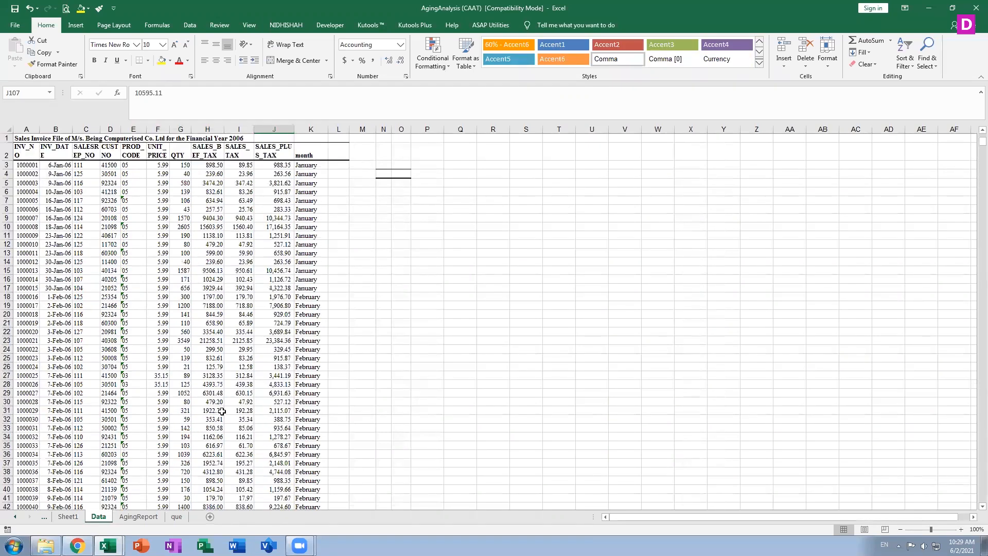
click(25, 150)
key(ctrl+shift+Right)
key(ctrl+shift+Right)
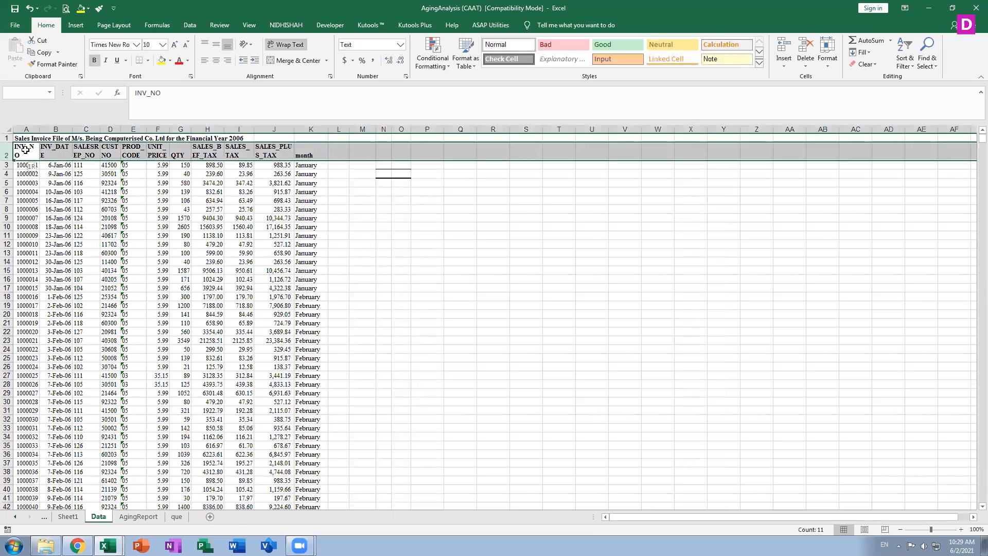
Freeze the panes above A2 and scroll to confirm the title row stays fixed
click(186, 26)
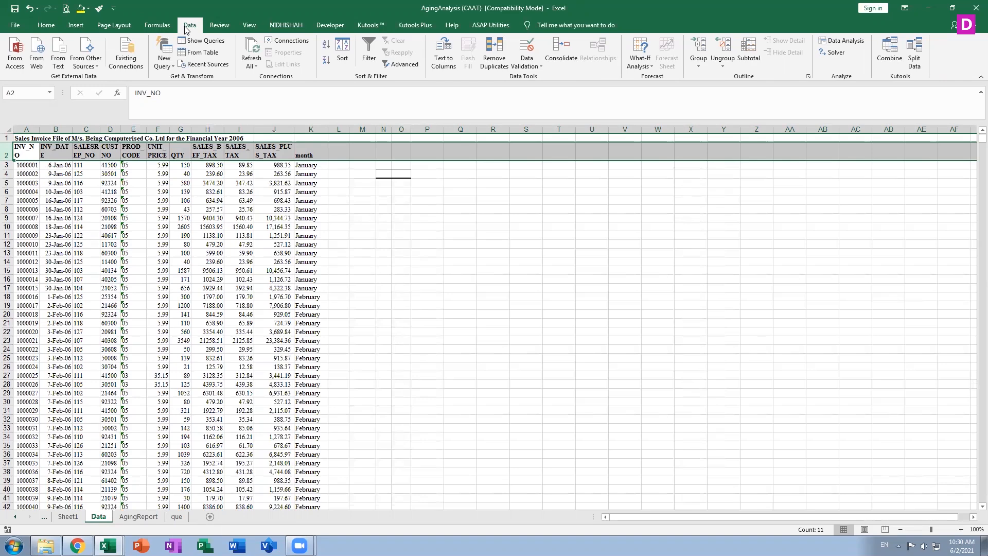
click(251, 27)
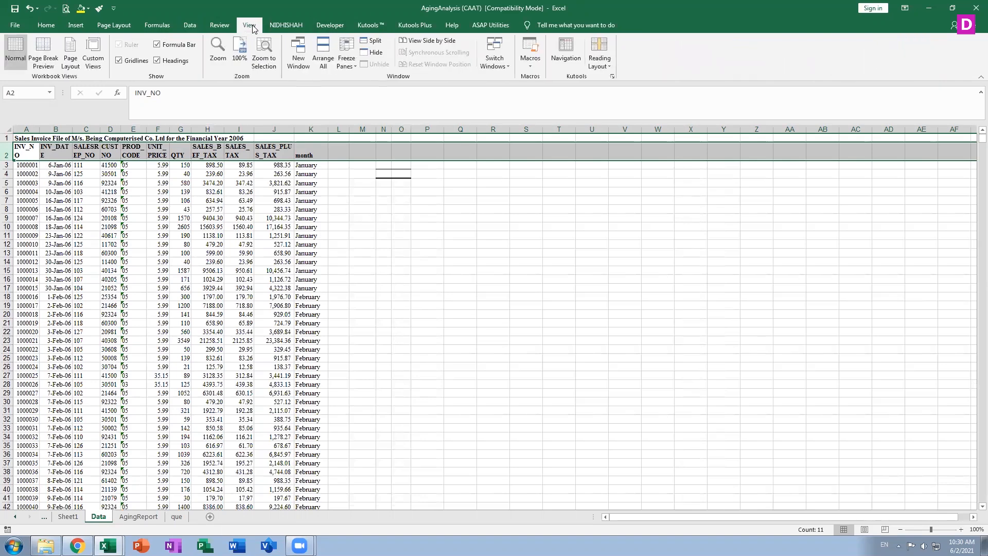
click(346, 58)
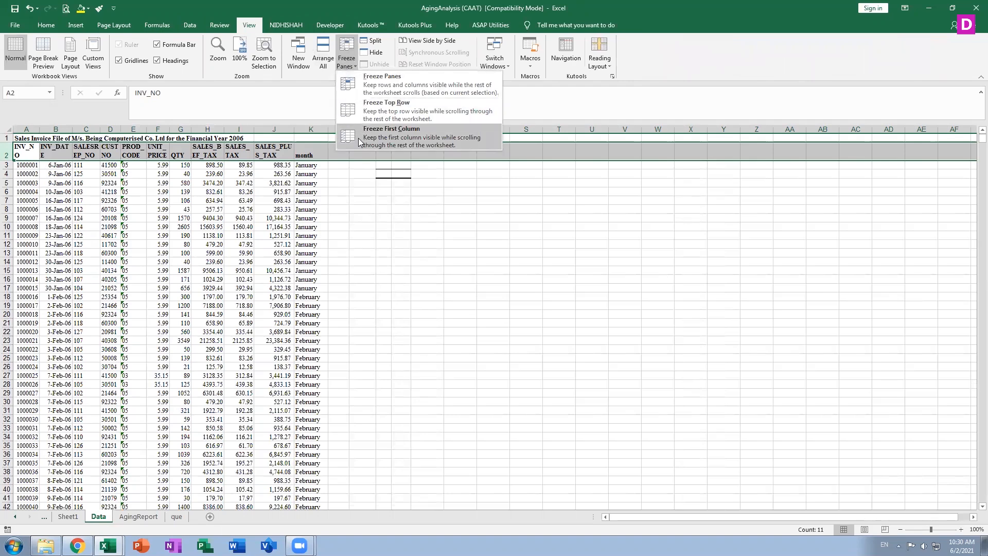
right_click(367, 81)
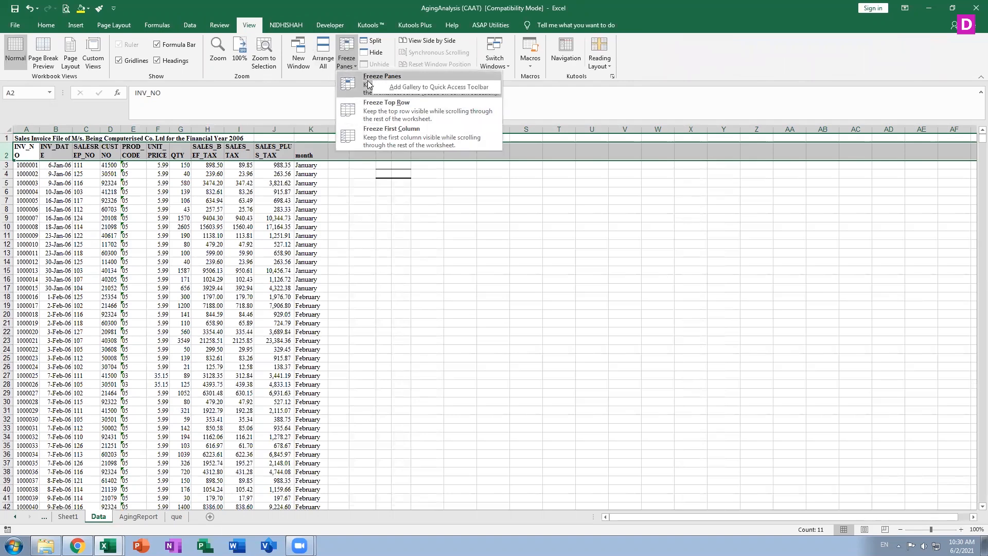
click(367, 80)
scroll(197, 267, down, 8)
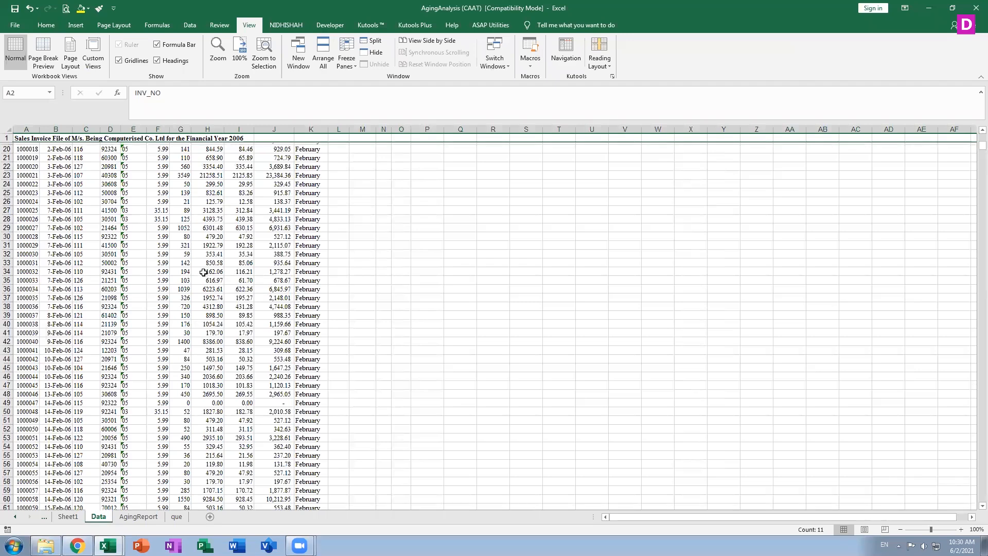
scroll(197, 267, up, 8)
scroll(197, 267, down, 15)
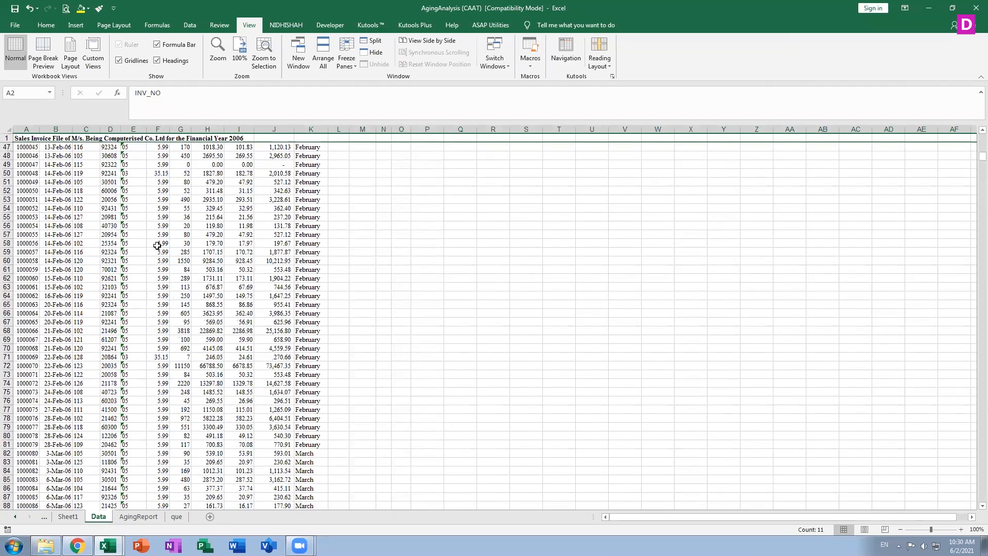
scroll(157, 246, up, 15)
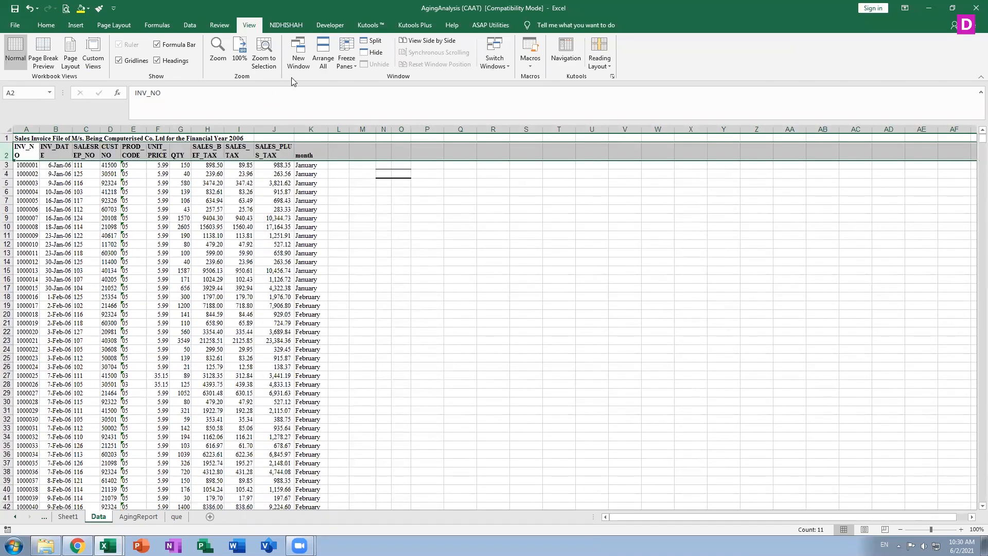
Reapply Freeze Panes on the top rows and select title row 1
click(343, 62)
click(356, 82)
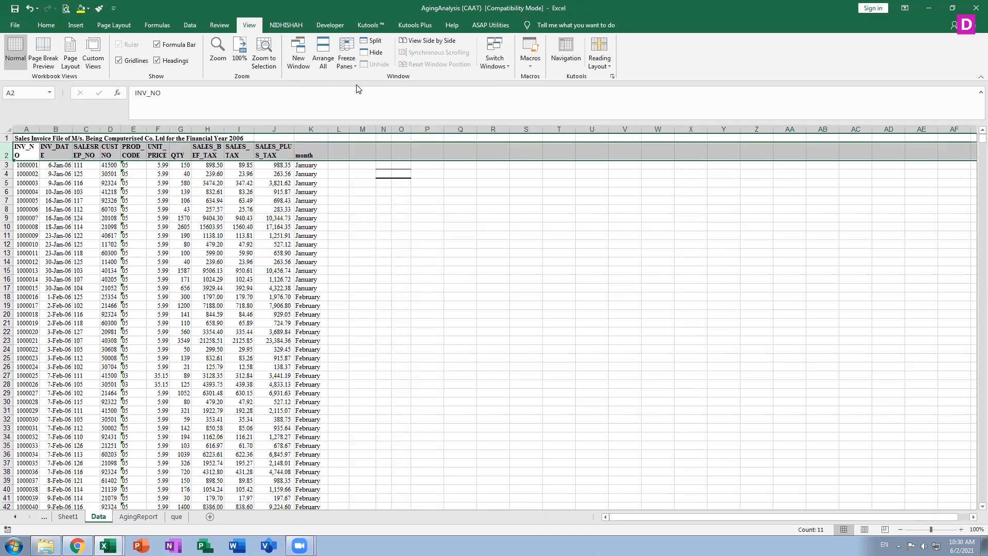
click(8, 137)
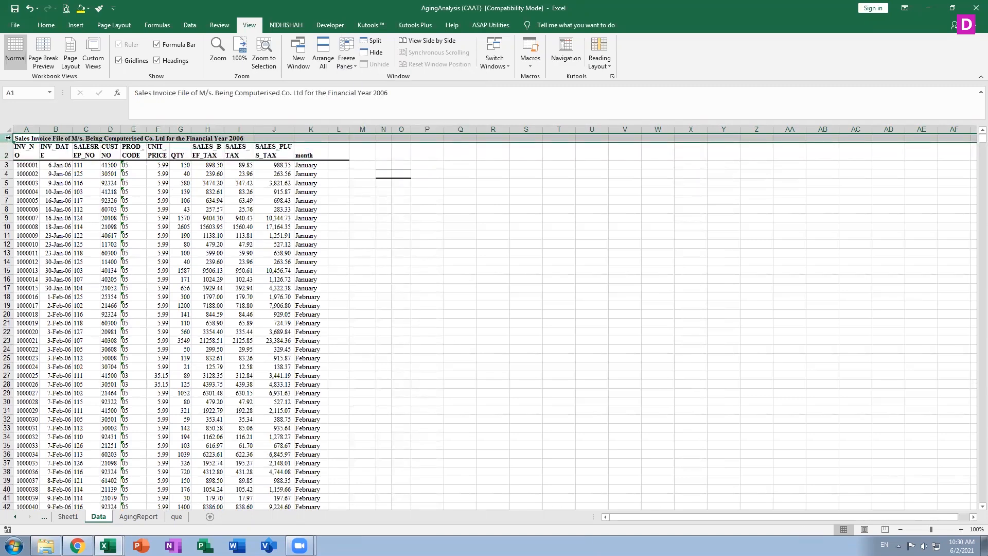
Delete title row 1 so INV_NO headers start in A1, then test scrolling
key(ctrl+minus)
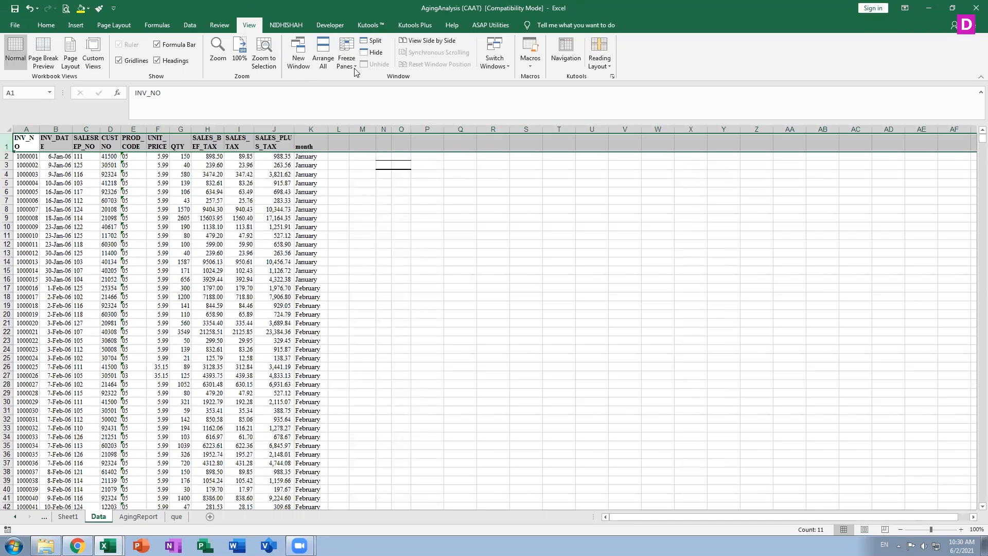
key(F2)
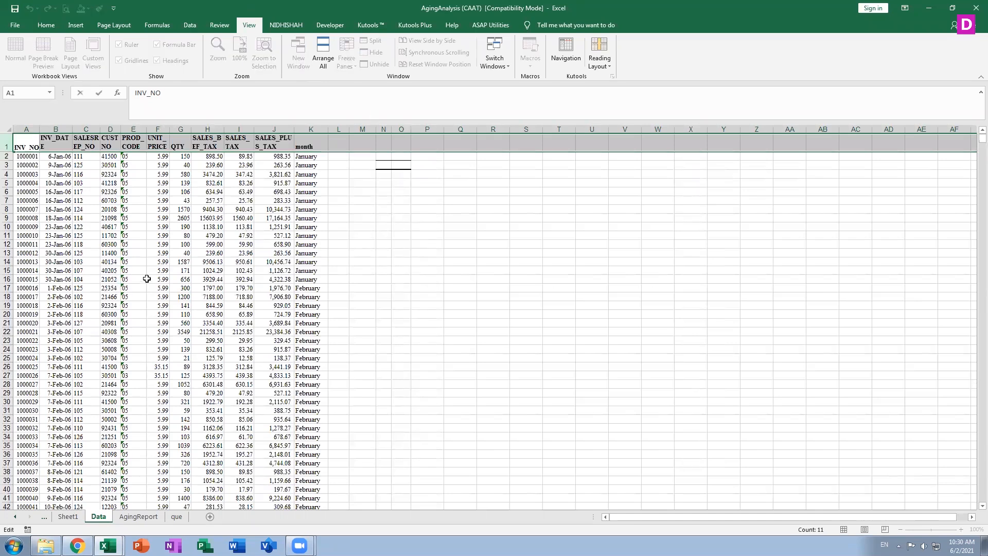
click(193, 260)
scroll(193, 260, down, 18)
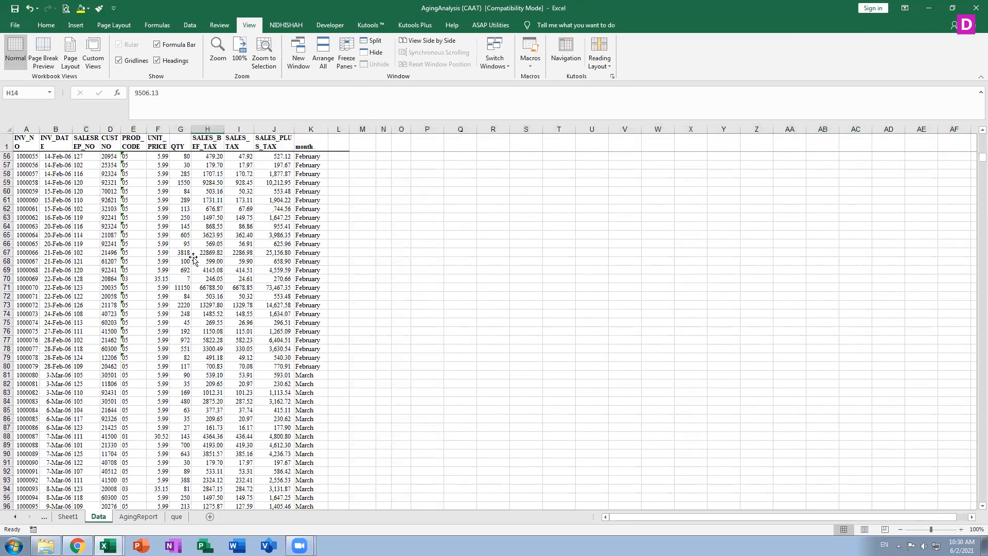
scroll(194, 259, down, 20)
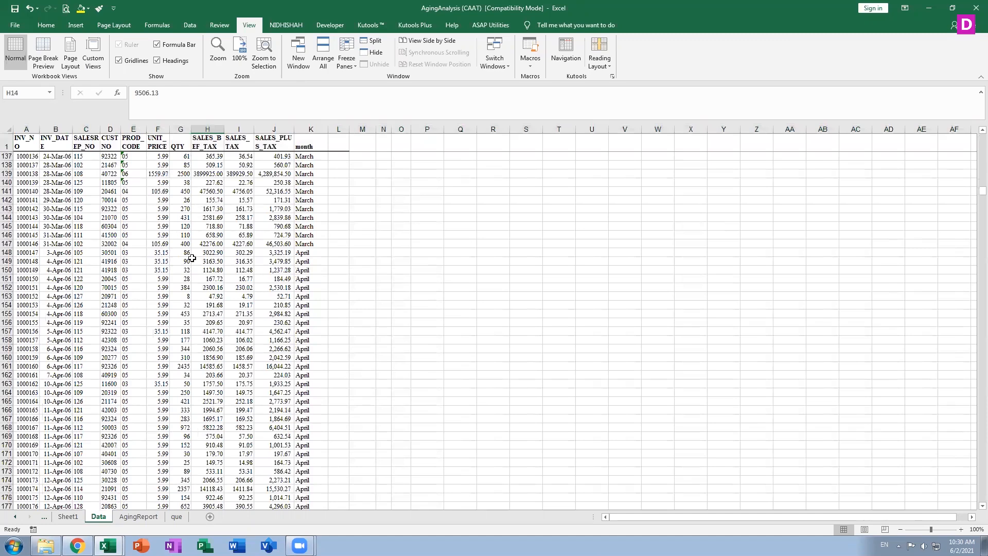
scroll(191, 257, up, 20)
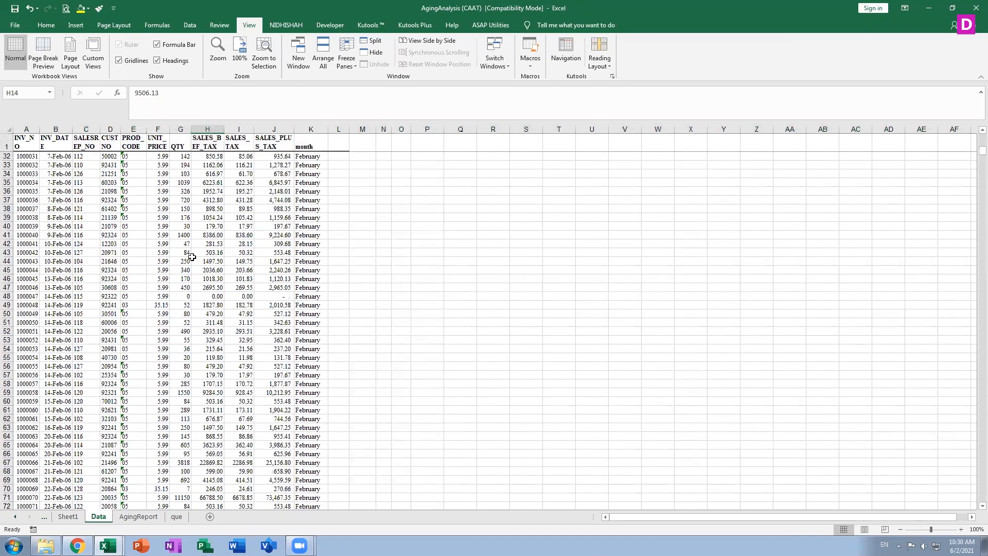
Unfreeze all panes and scroll to confirm rows move freely
click(346, 57)
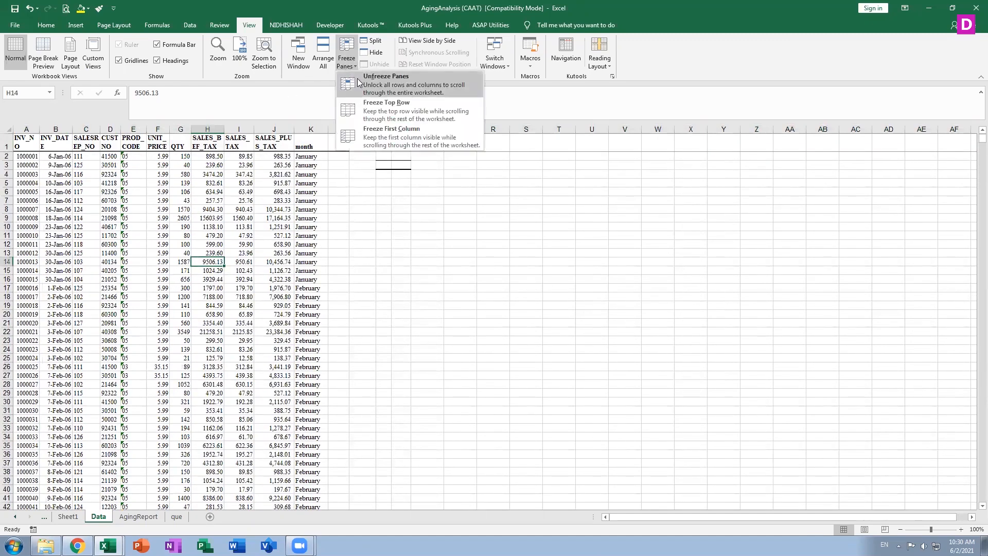
click(358, 81)
scroll(194, 370, down, 20)
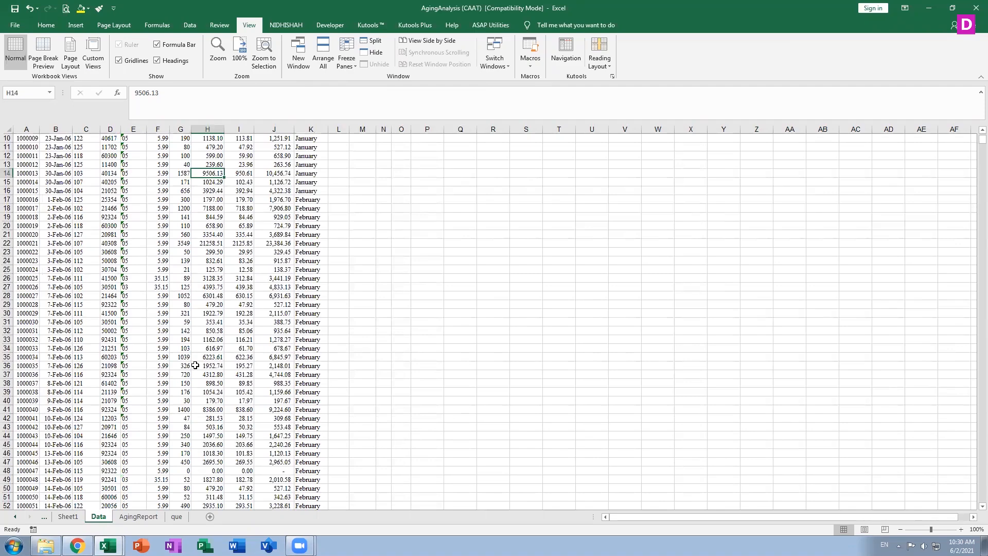
scroll(194, 363, up, 20)
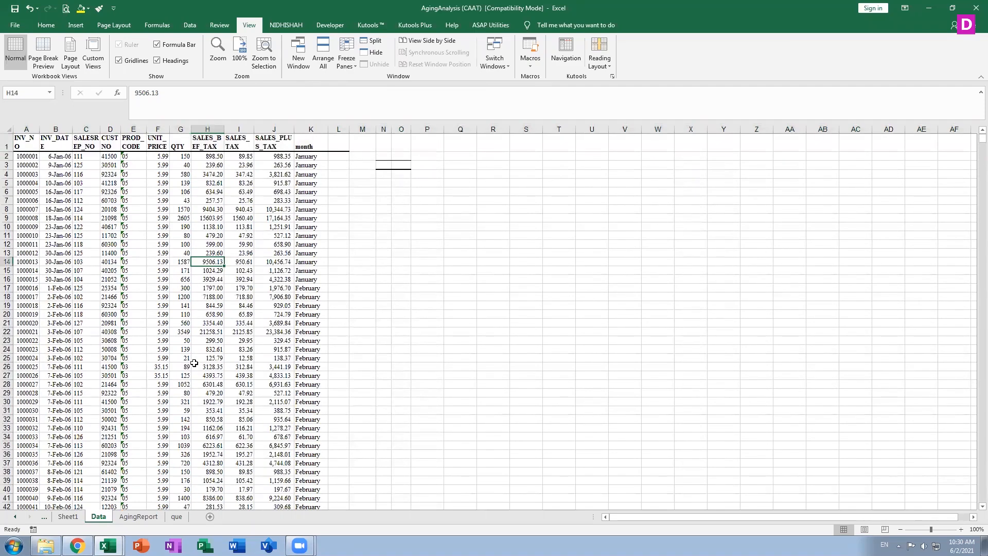
scroll(196, 352, down, 13)
scroll(195, 353, up, 13)
Freeze rows 1–6 at cell A7 and scroll through the invoices to test it
click(30, 202)
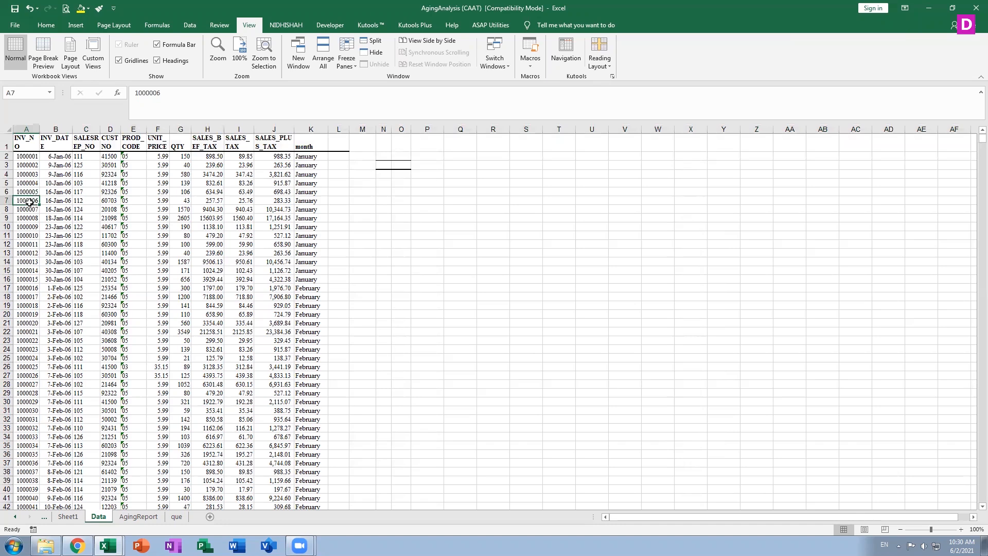
click(354, 59)
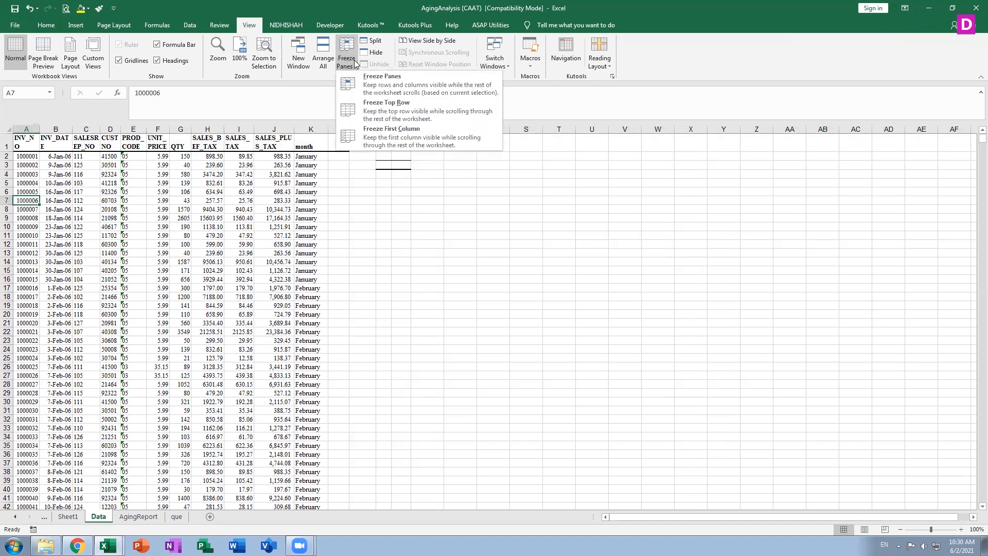
click(394, 90)
scroll(261, 319, down, 20)
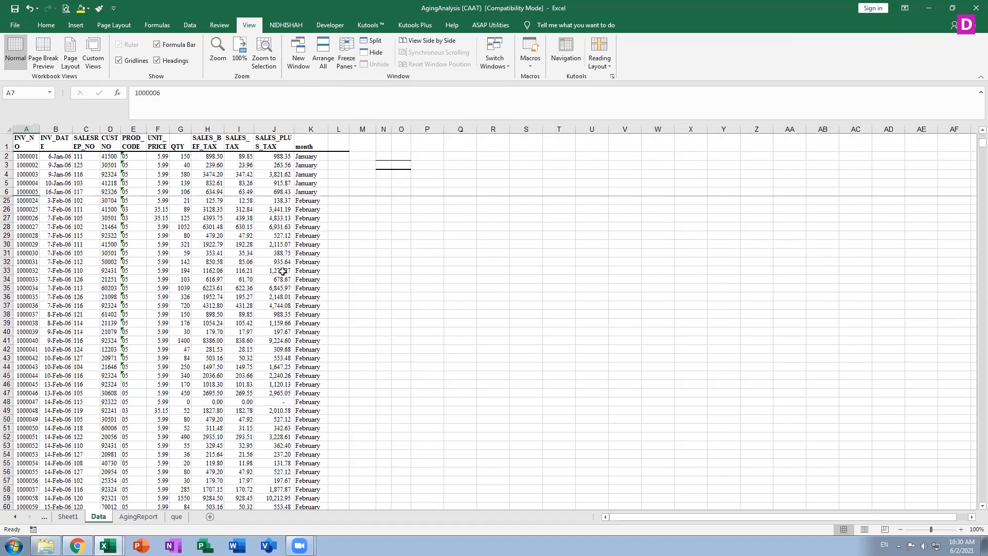
scroll(261, 319, down, 20)
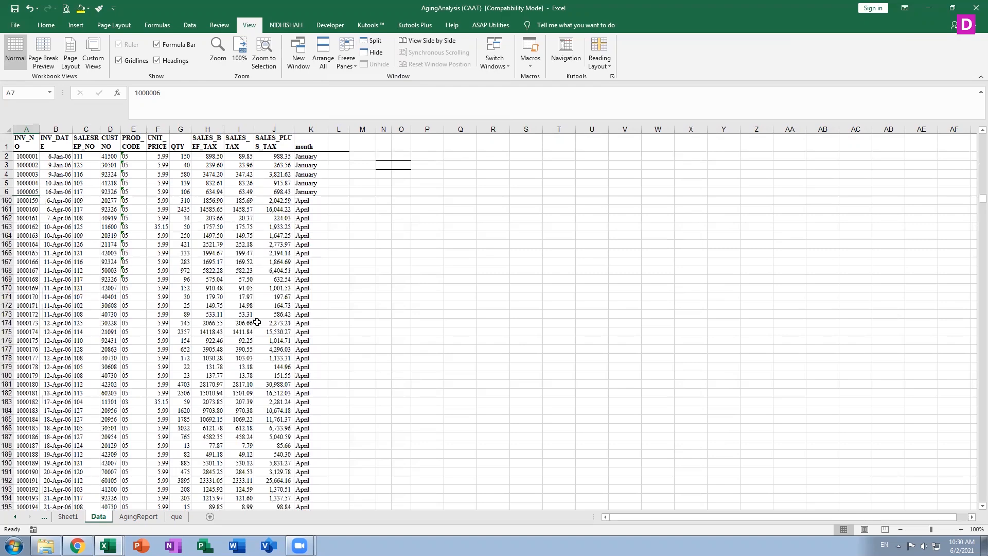
scroll(255, 326, down, 20)
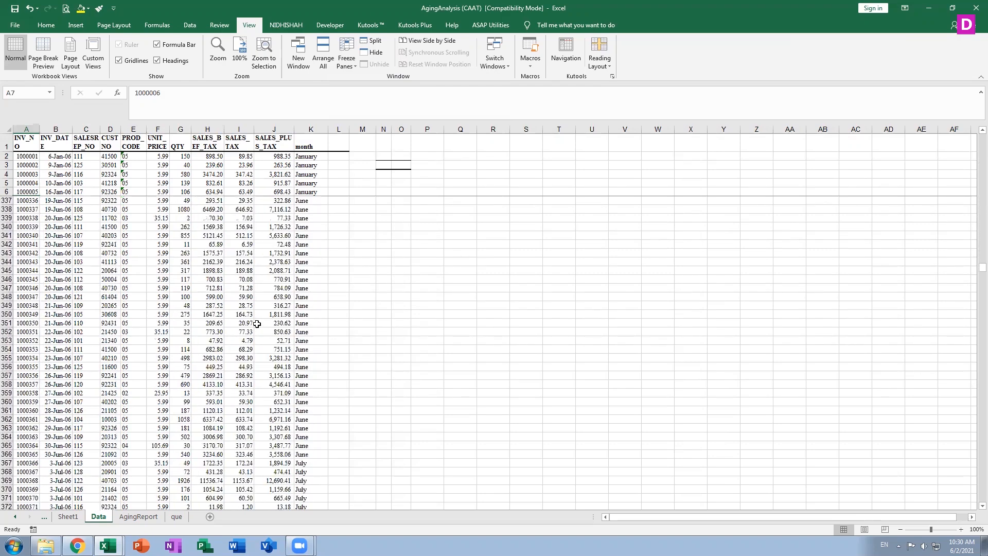
scroll(252, 333, up, 20)
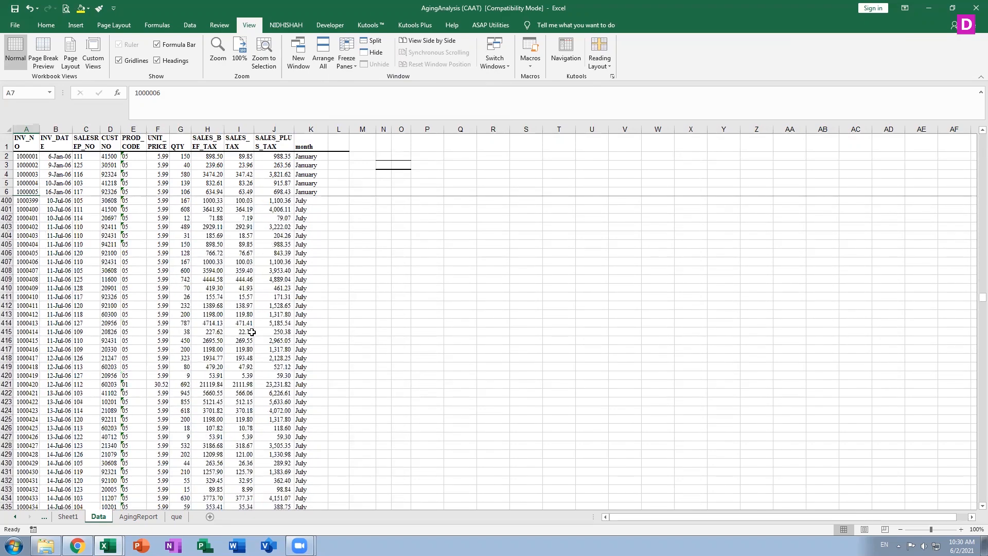
scroll(251, 332, up, 20)
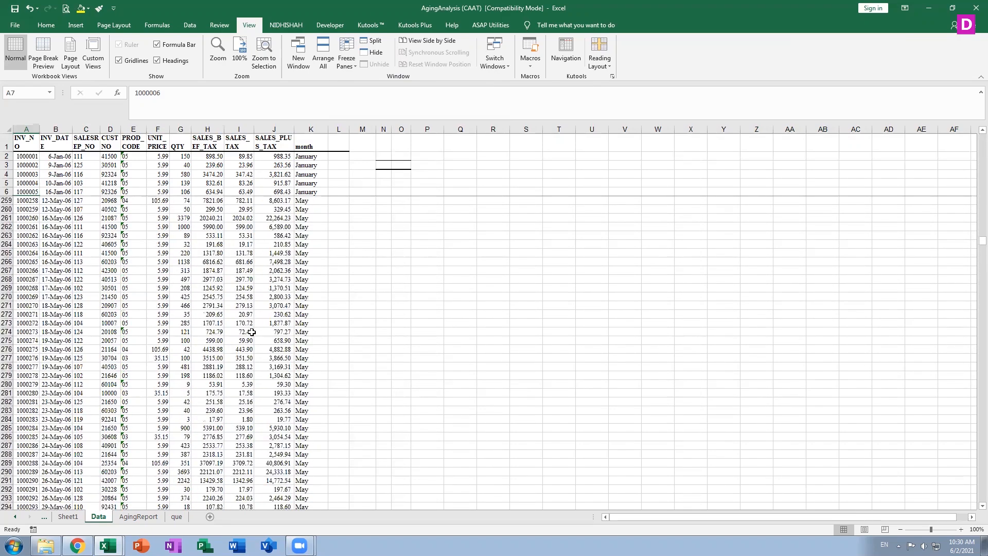
scroll(251, 332, up, 20)
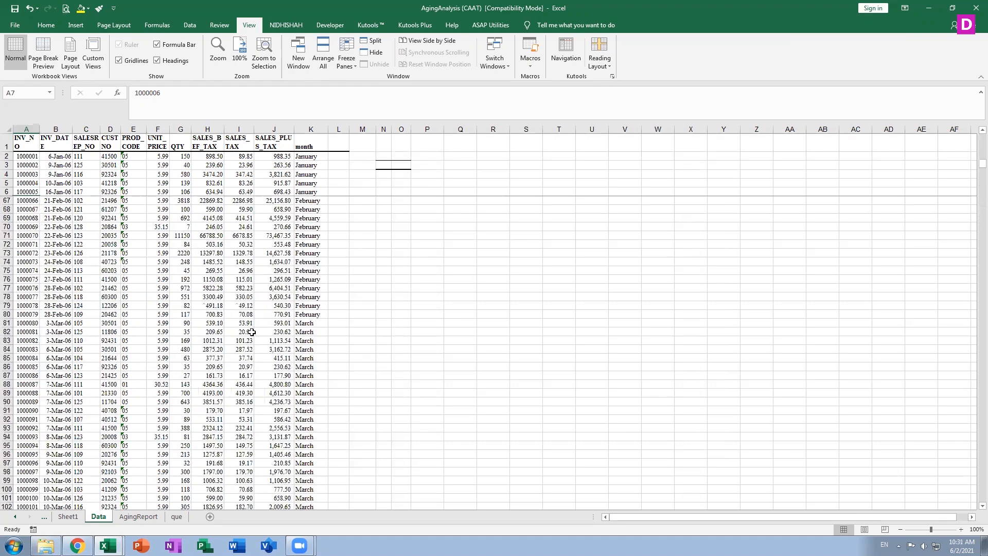
scroll(252, 332, down, 20)
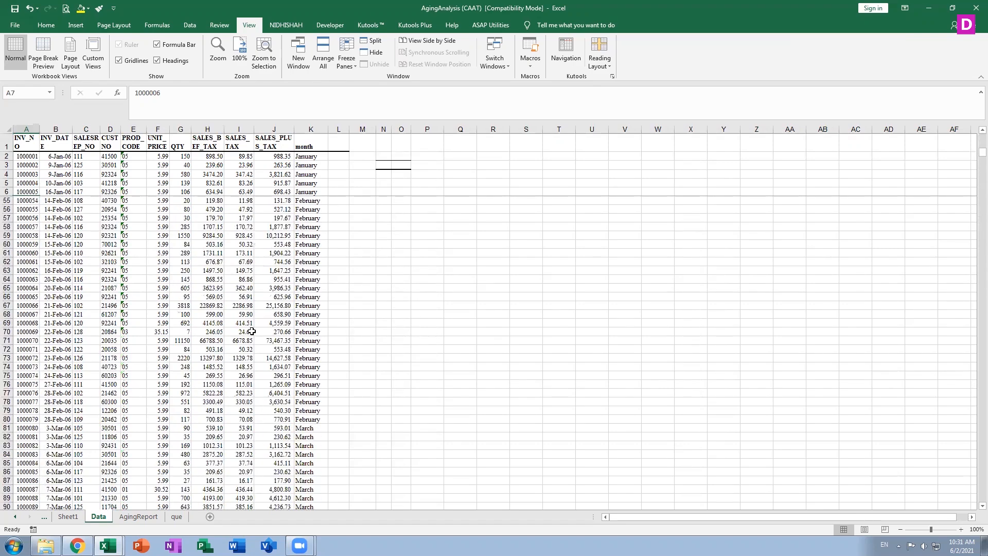
scroll(252, 332, down, 20)
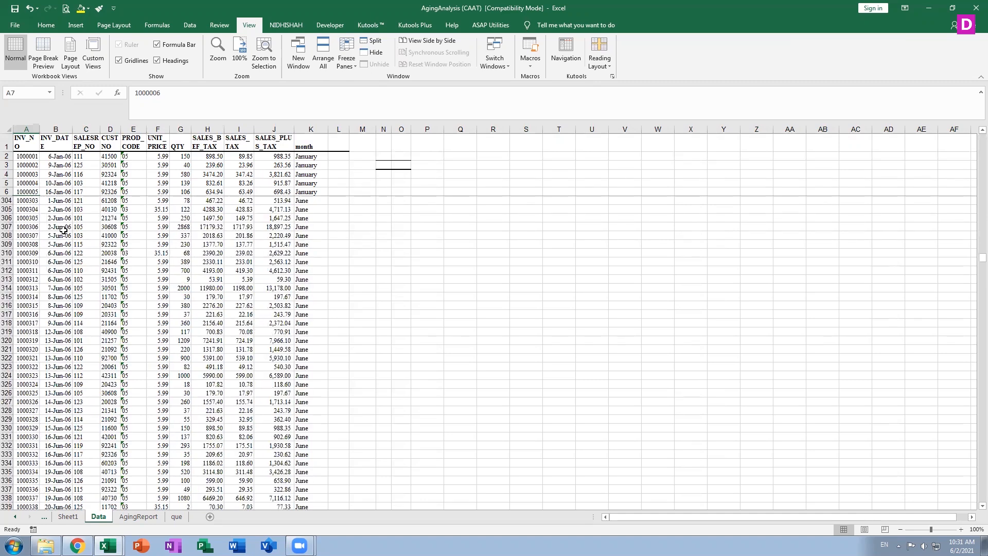
scroll(63, 230, down, 20)
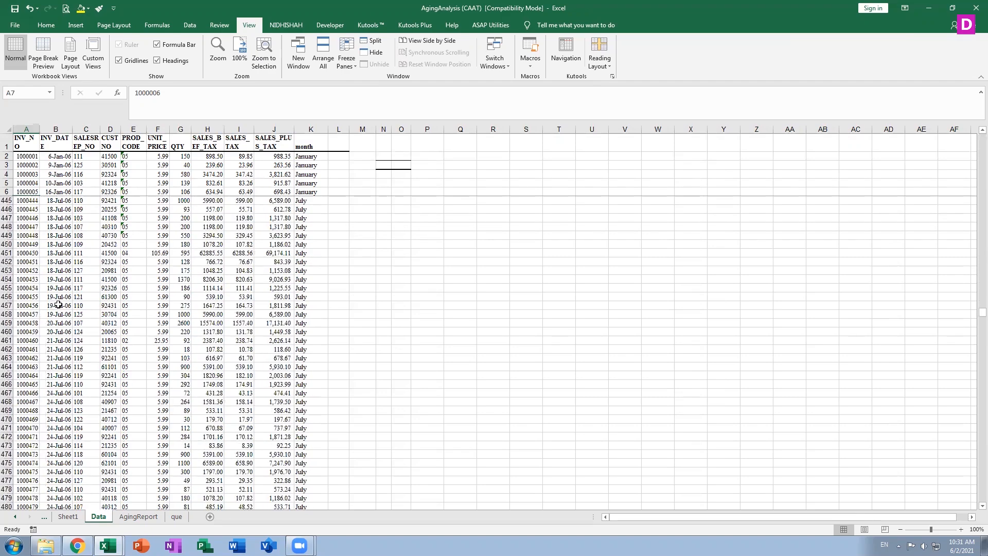
scroll(62, 297, down, 20)
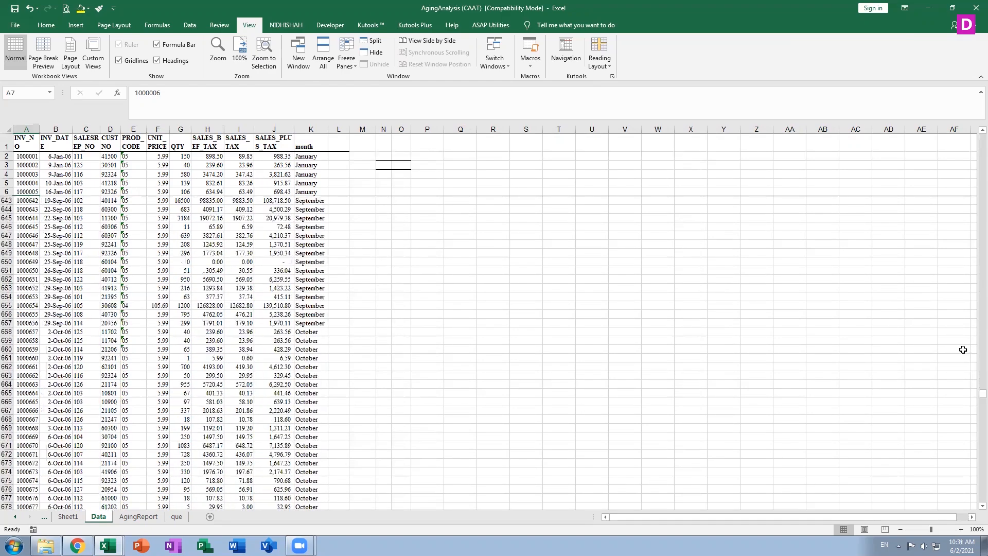
drag(973, 395, 972, 136)
scroll(412, 436, down, 20)
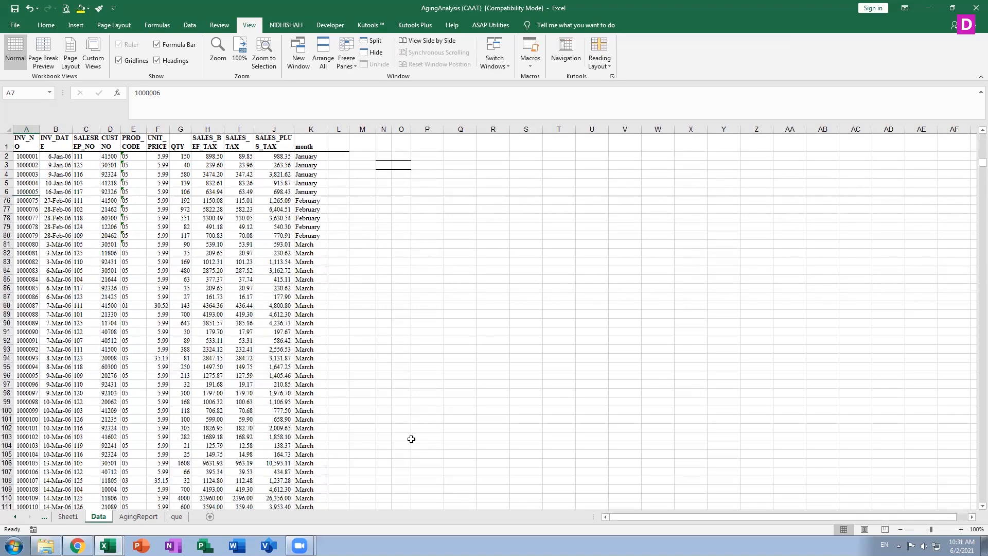
scroll(411, 439, down, 20)
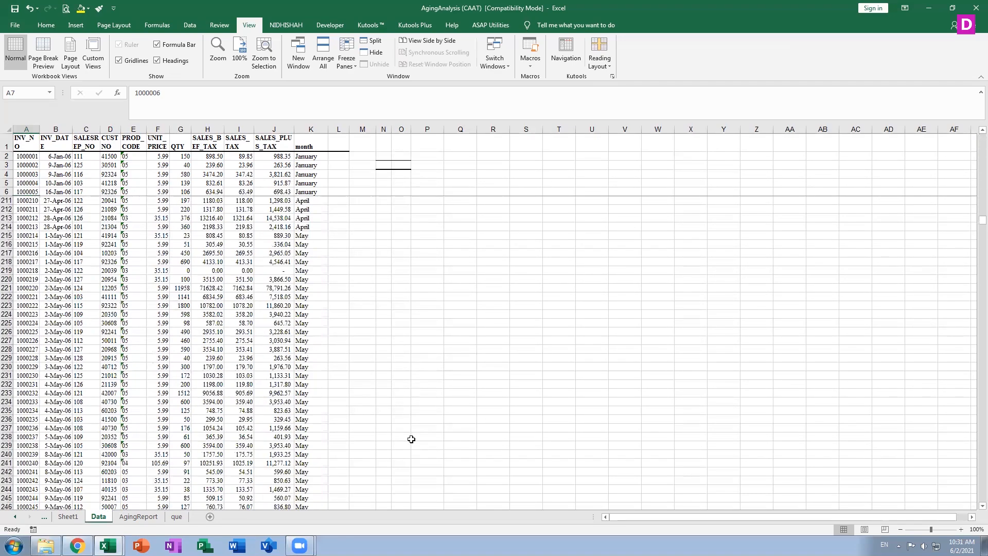
scroll(411, 439, up, 20)
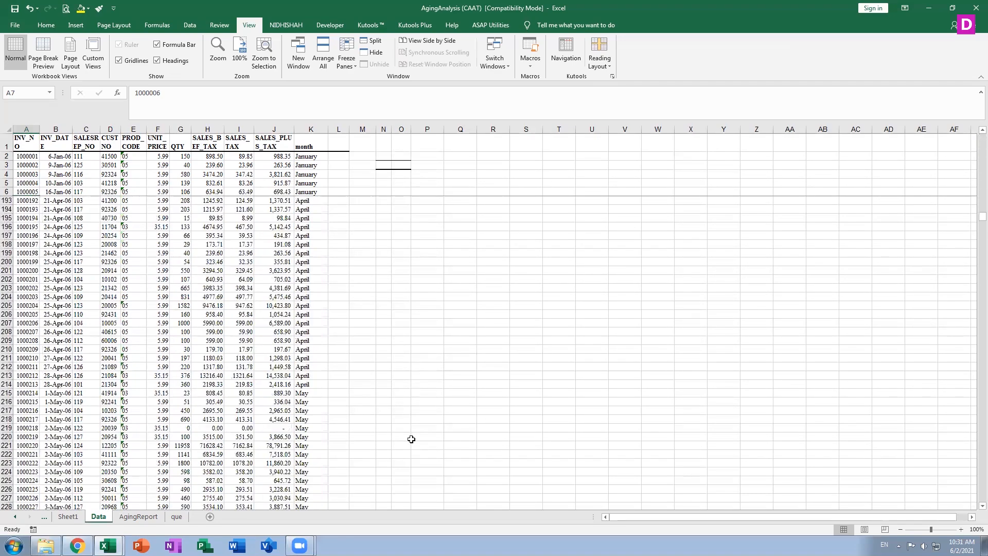
Unfreeze rows 1–6 and scroll down and back up to confirm
click(345, 61)
click(371, 81)
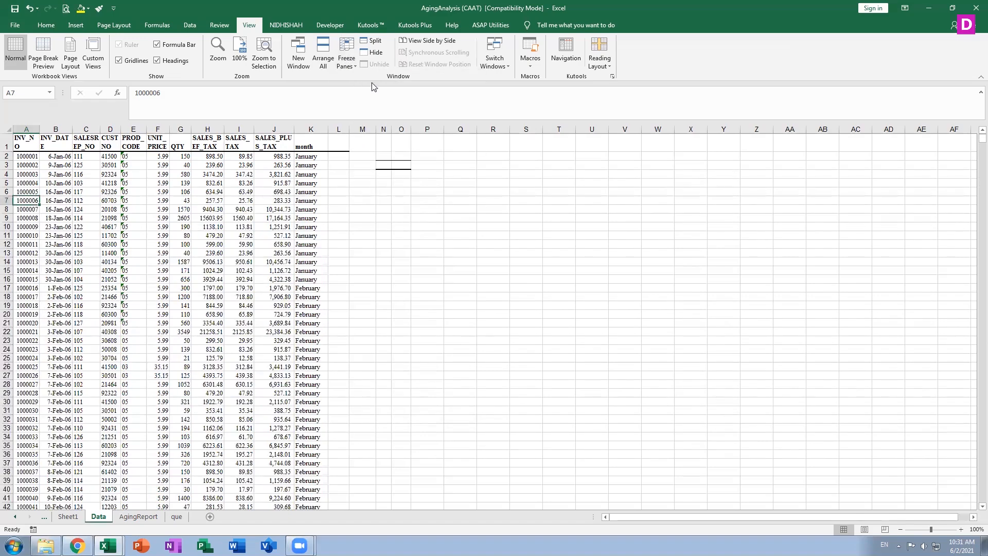
scroll(347, 322, down, 20)
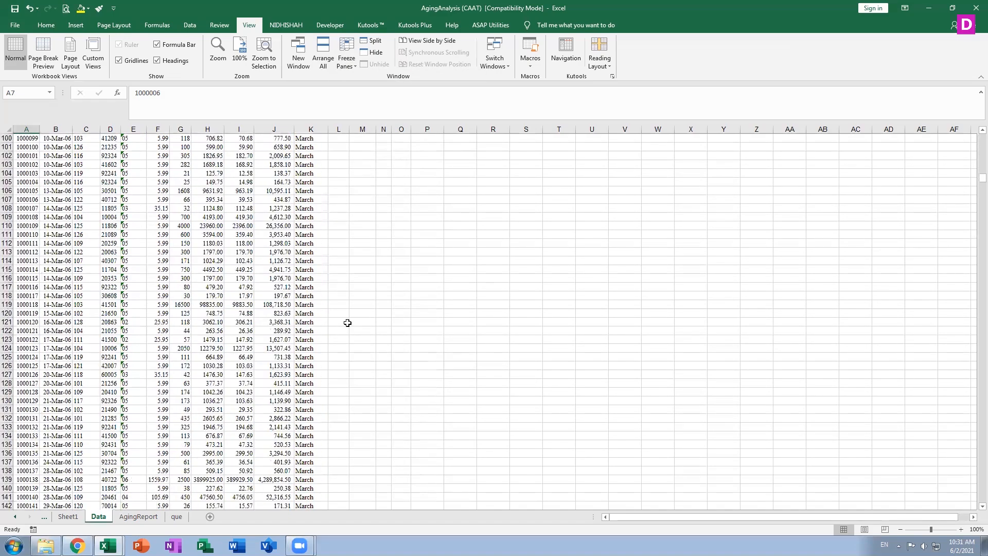
scroll(347, 322, up, 20)
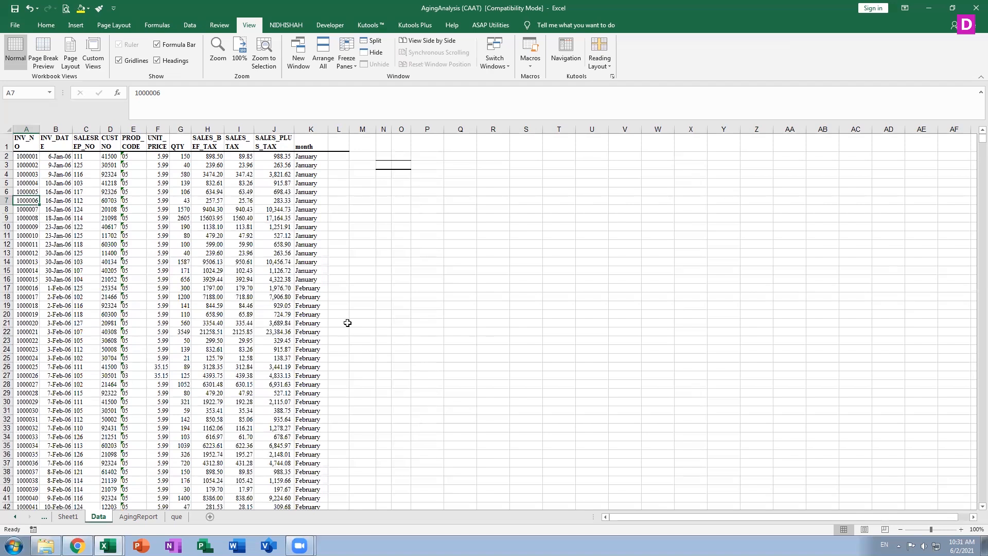
scroll(348, 323, down, 20)
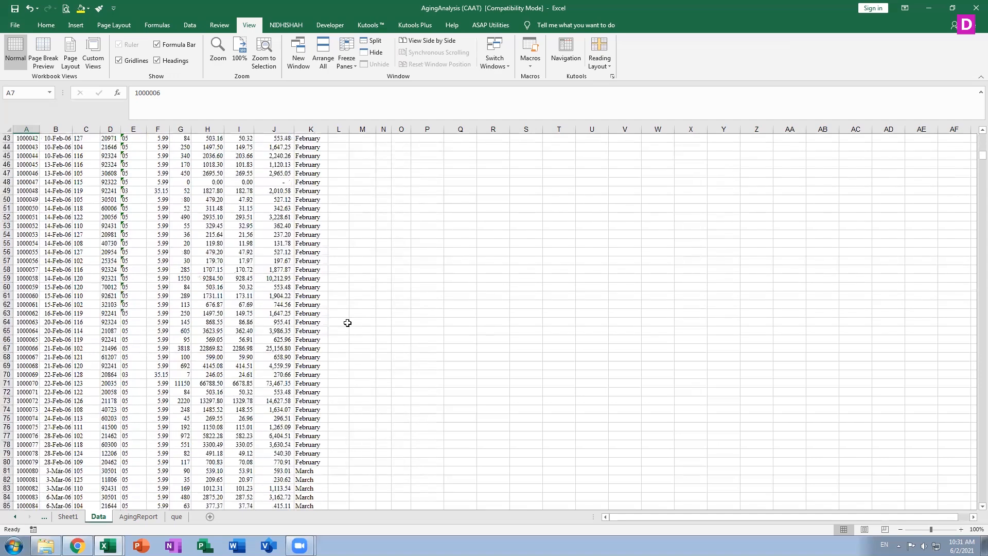
scroll(347, 324, up, 20)
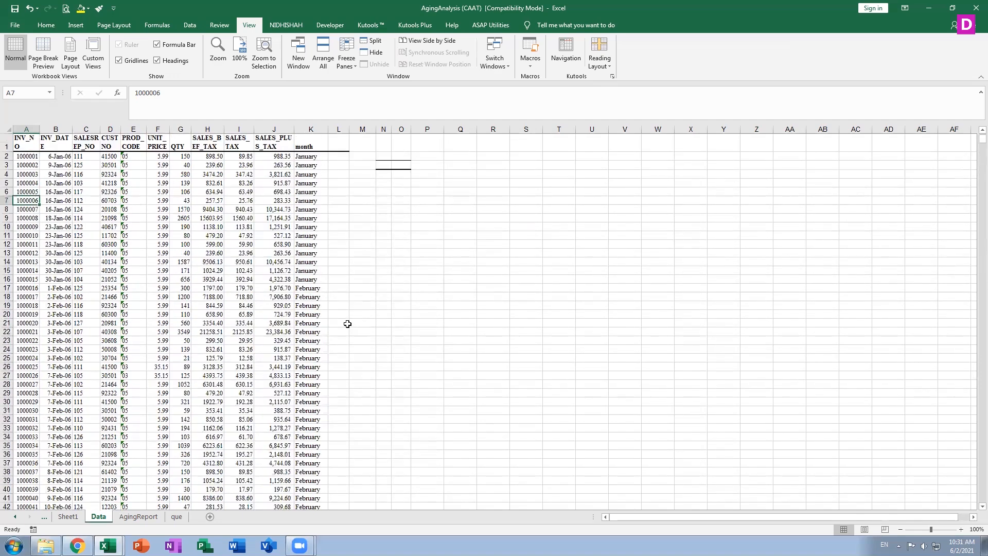
click(349, 70)
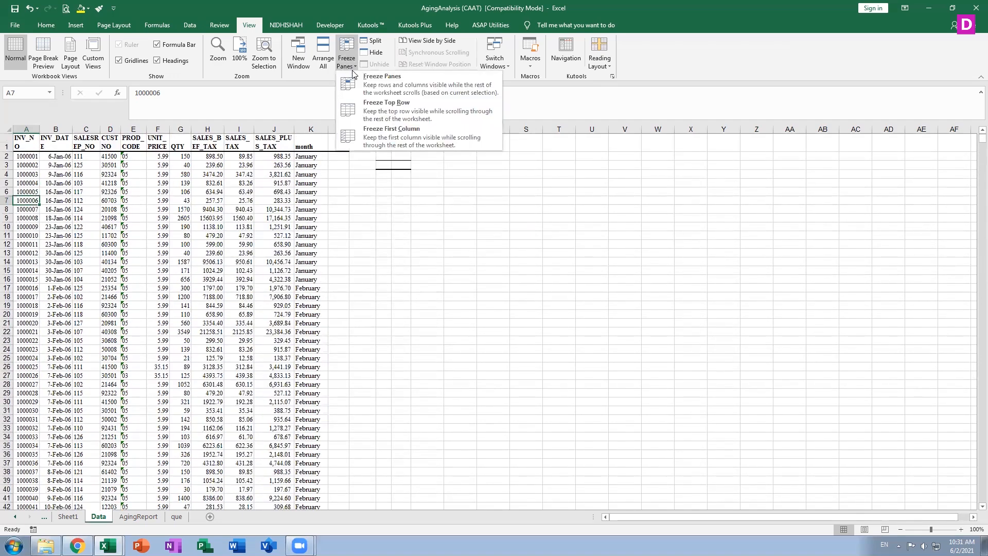
click(376, 89)
scroll(311, 366, down, 20)
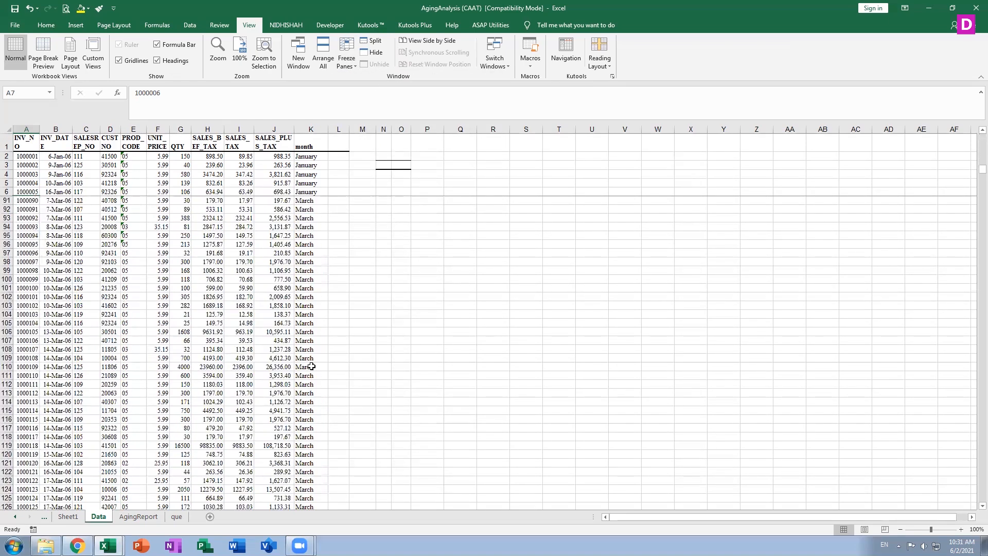
scroll(312, 366, down, 5)
scroll(316, 372, up, 20)
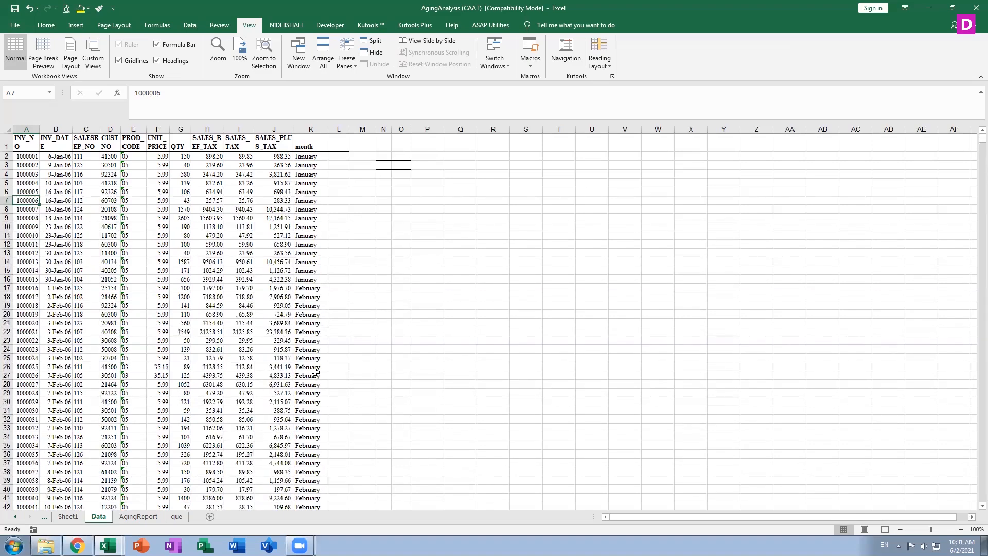
scroll(316, 372, down, 20)
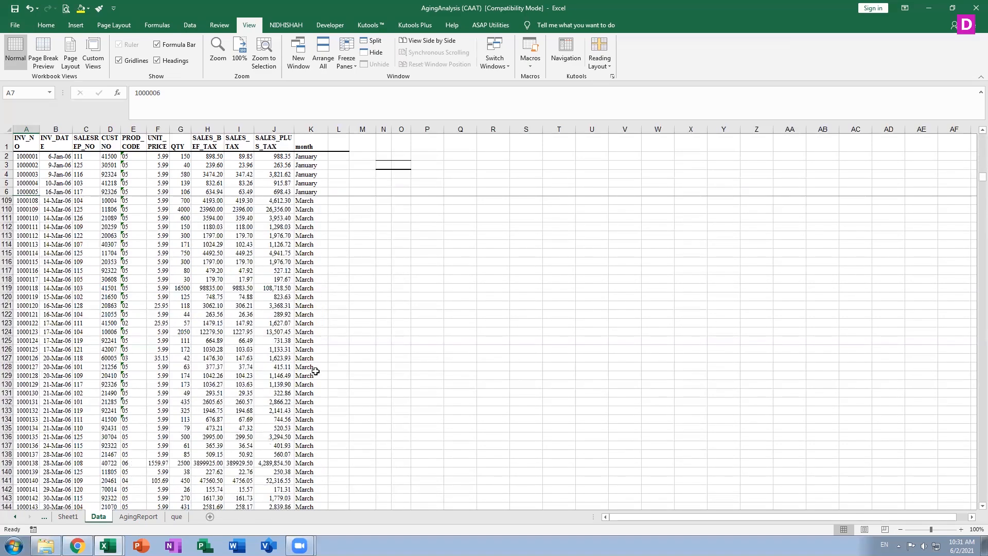
scroll(315, 371, down, 20)
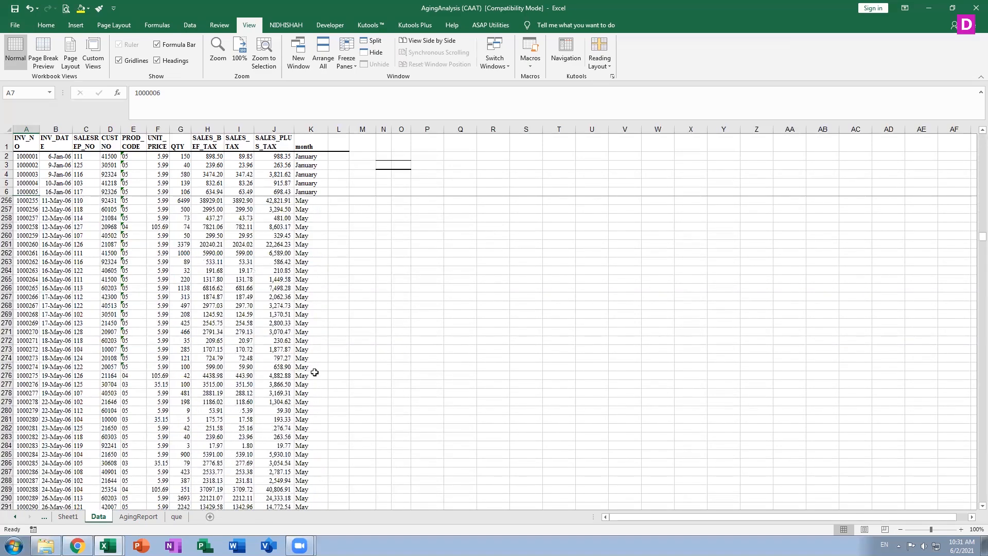
scroll(314, 372, up, 20)
click(354, 61)
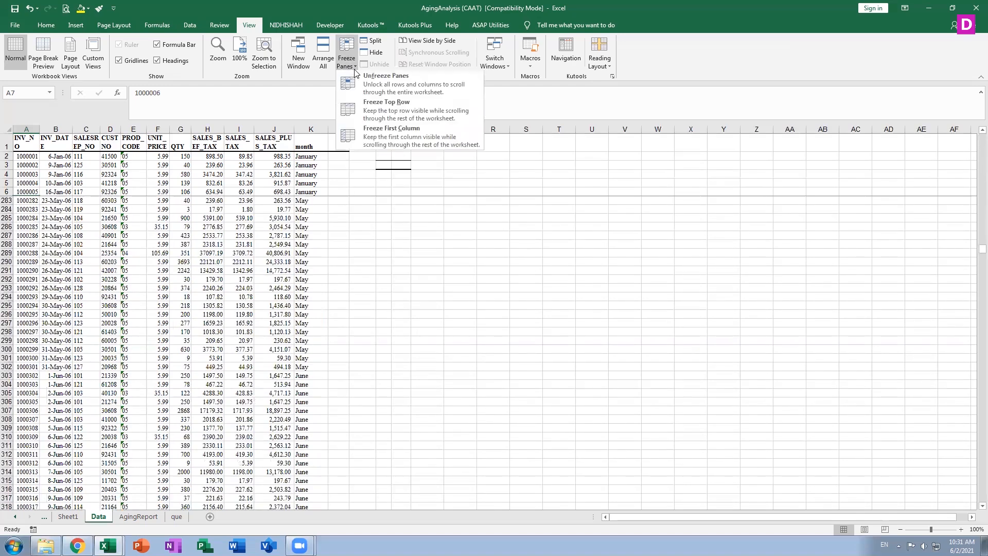
click(368, 84)
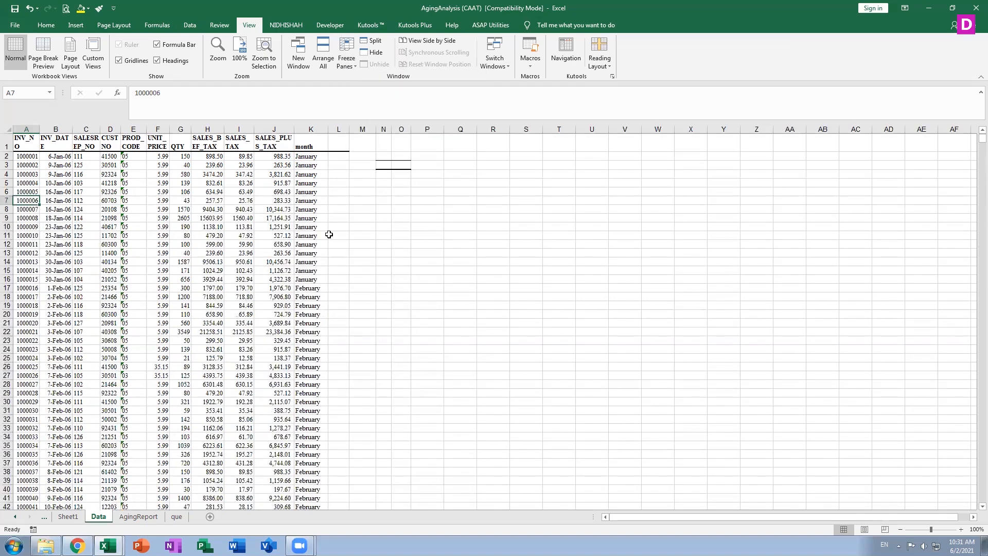
Freeze the first INV_NO column, then test with Right, Left and Home along row 9
click(354, 65)
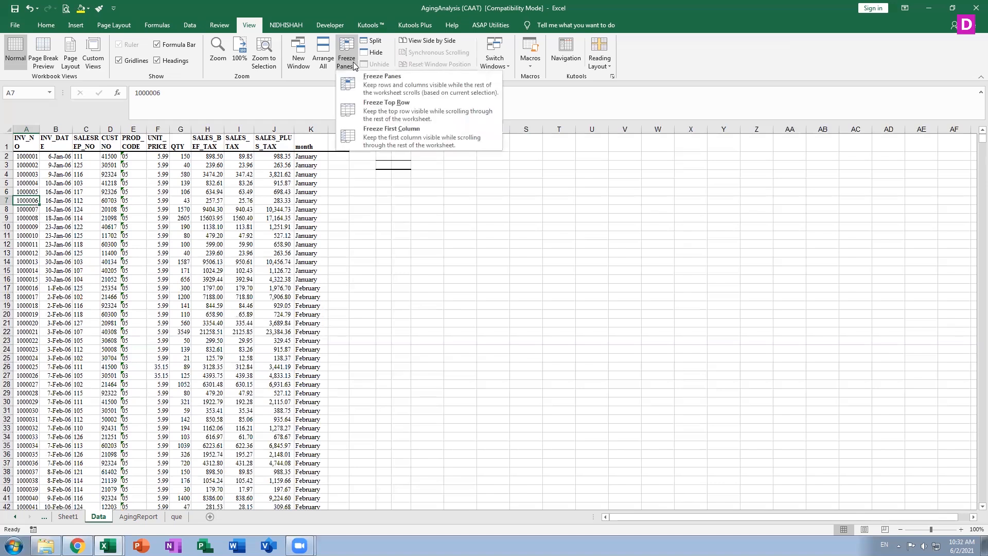
click(361, 130)
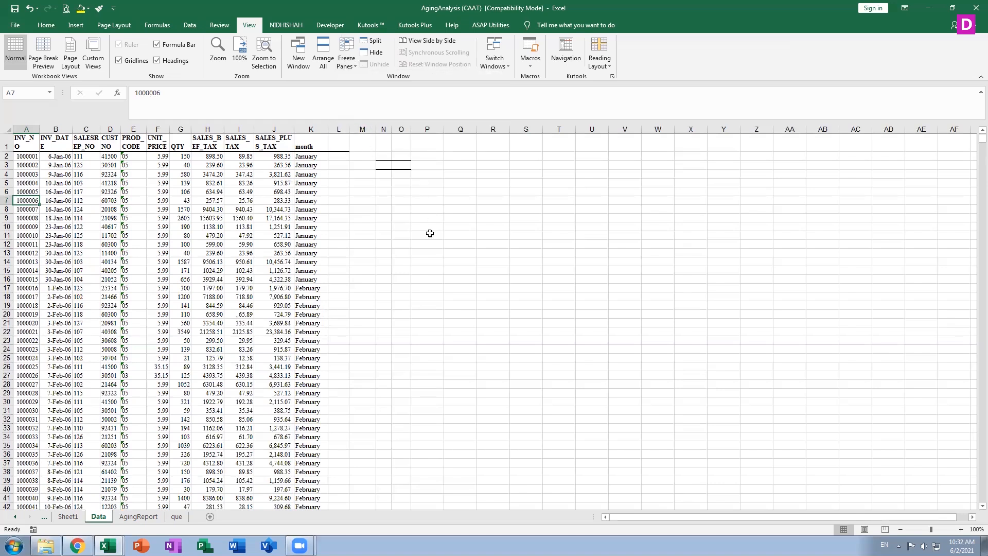
click(67, 216)
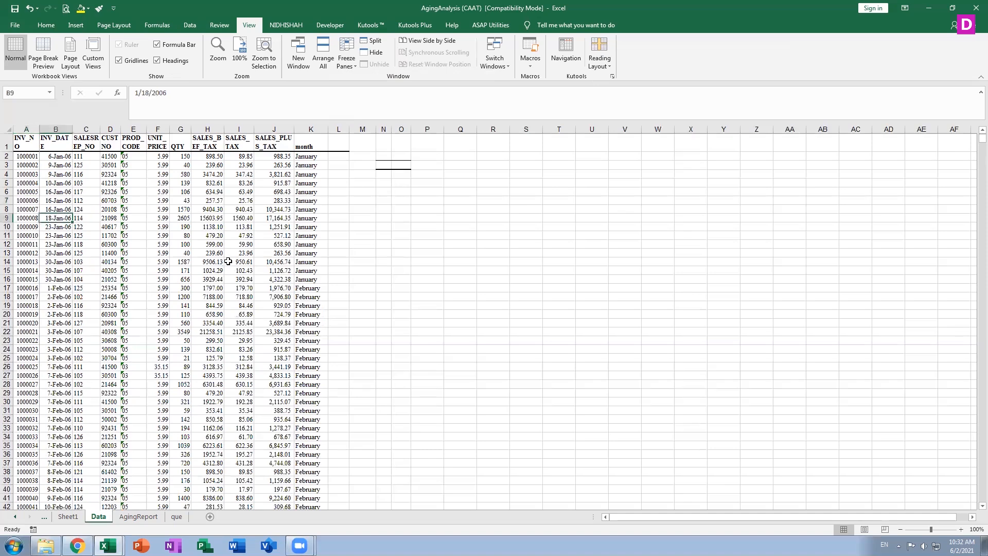
key(Right)
key(Right)
key(Right)
key(Right)
key(Right)
key(Right)
key(Right)
key(Right)
key(Right)
key(Right)
key(Right)
key(Right)
key(Right)
key(Right)
key(Right)
key(Right)
key(Right)
key(Right)
key(Right)
key(Right)
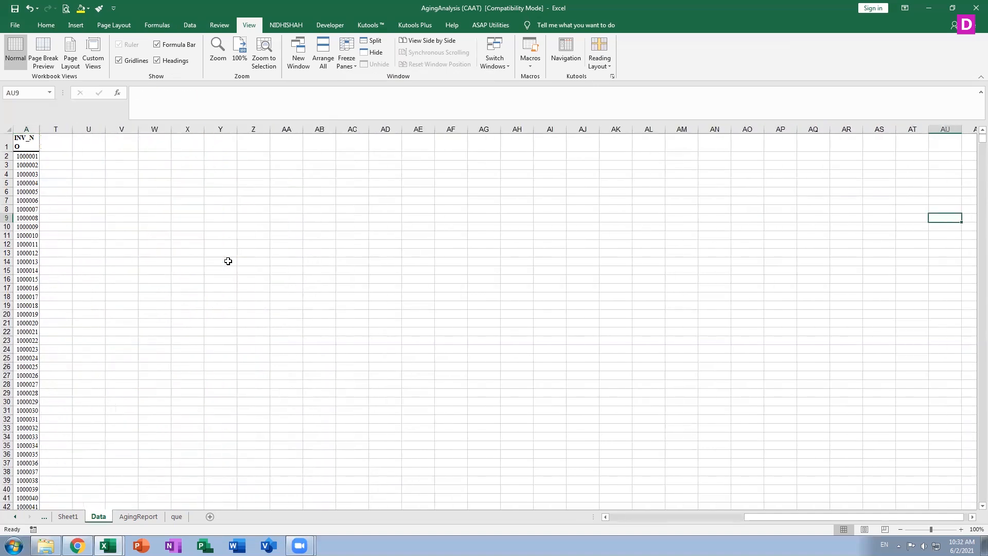
key(Right)
key(Right)
key(Right)
key(Right)
key(Right)
key(Right)
key(Right)
key(Right)
key(Right)
key(Left)
key(Left)
key(Left)
key(Left)
key(Left)
key(Left)
key(Left)
key(Left)
key(Left)
key(Left)
key(Left)
key(Left)
key(Left)
key(Left)
key(Left)
key(Left)
key(Left)
key(Left)
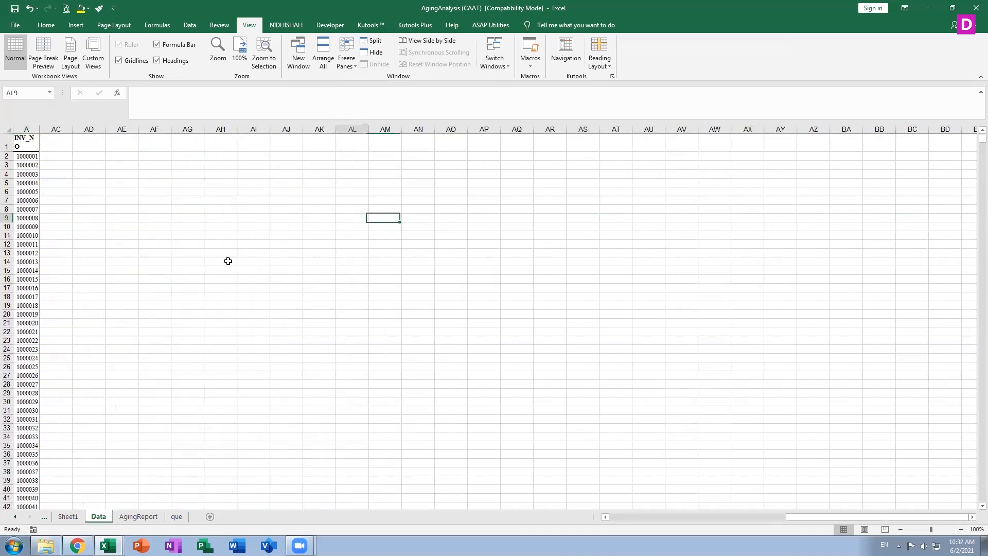
key(Home)
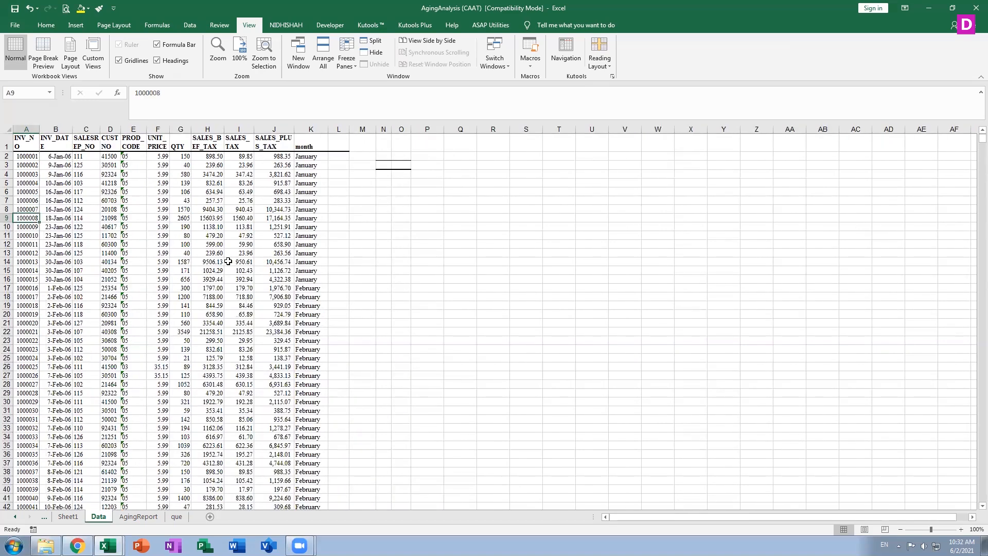
Release the frozen first column
click(346, 57)
click(358, 90)
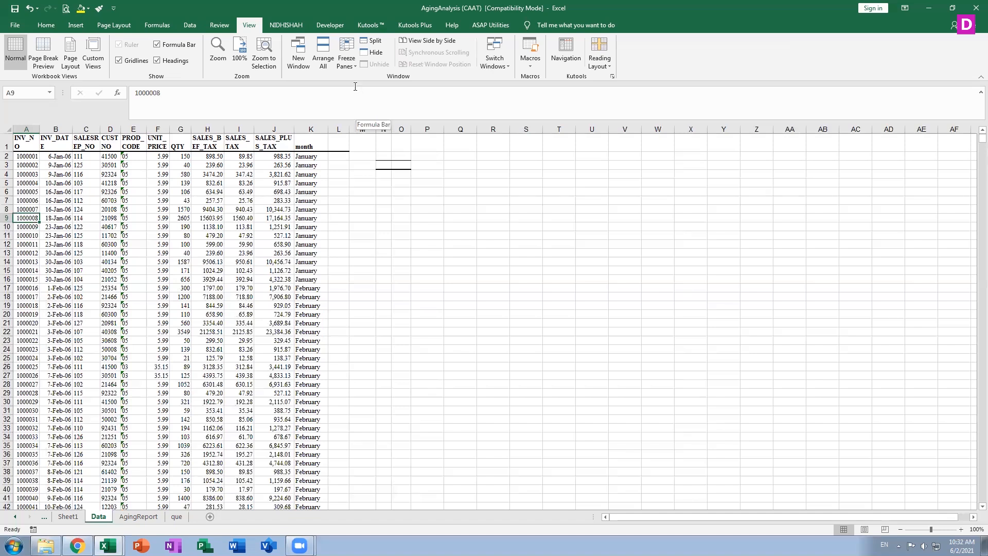
click(346, 57)
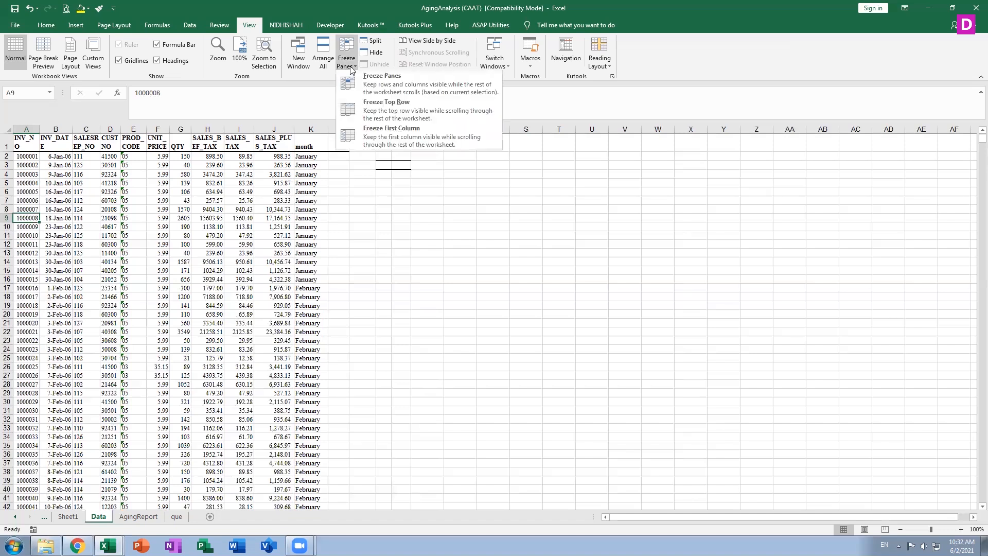
click(55, 218)
Freeze rows 1–8 and column A at B9, testing with scrolling and arrow keys along row 9
click(56, 217)
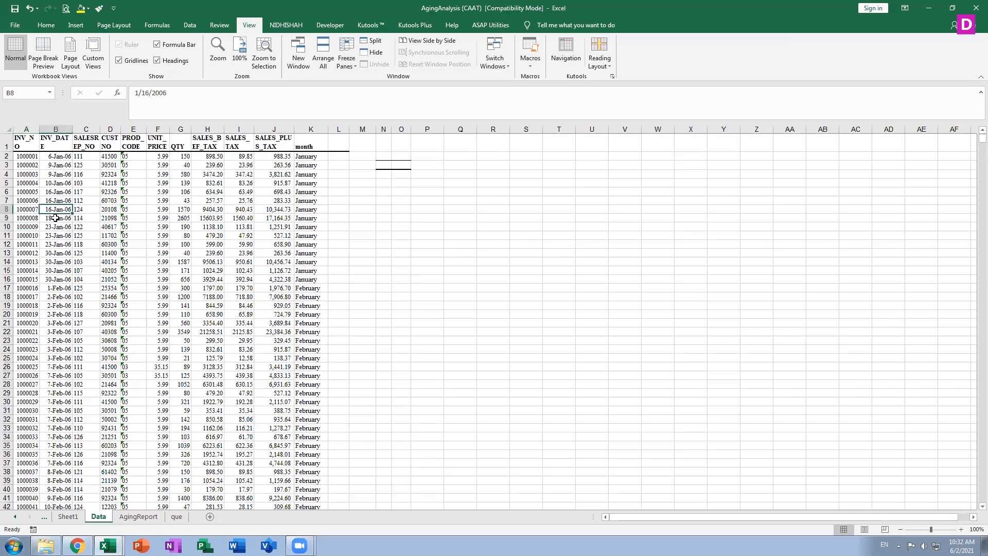
click(354, 59)
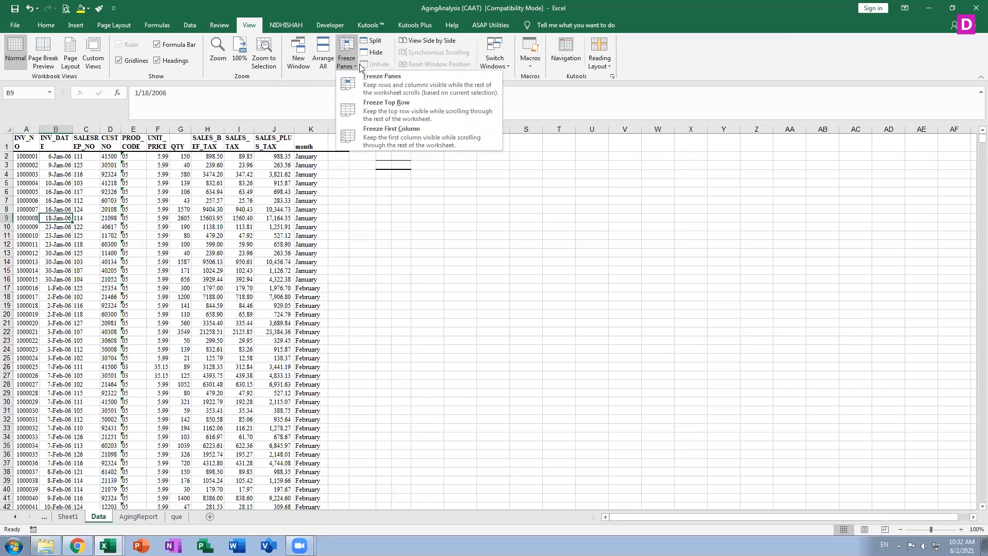
click(398, 93)
scroll(230, 334, down, 19)
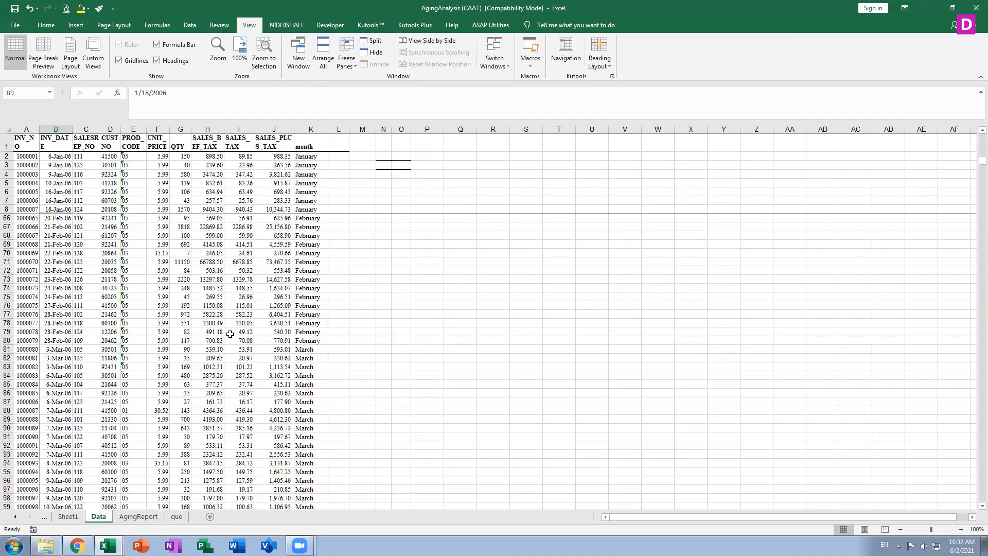
scroll(230, 334, down, 20)
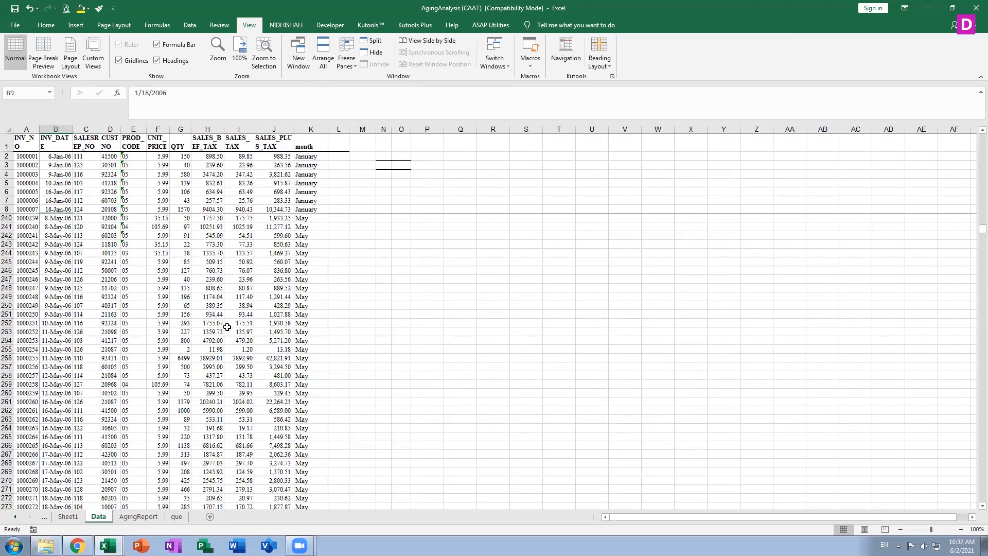
scroll(227, 327, down, 20)
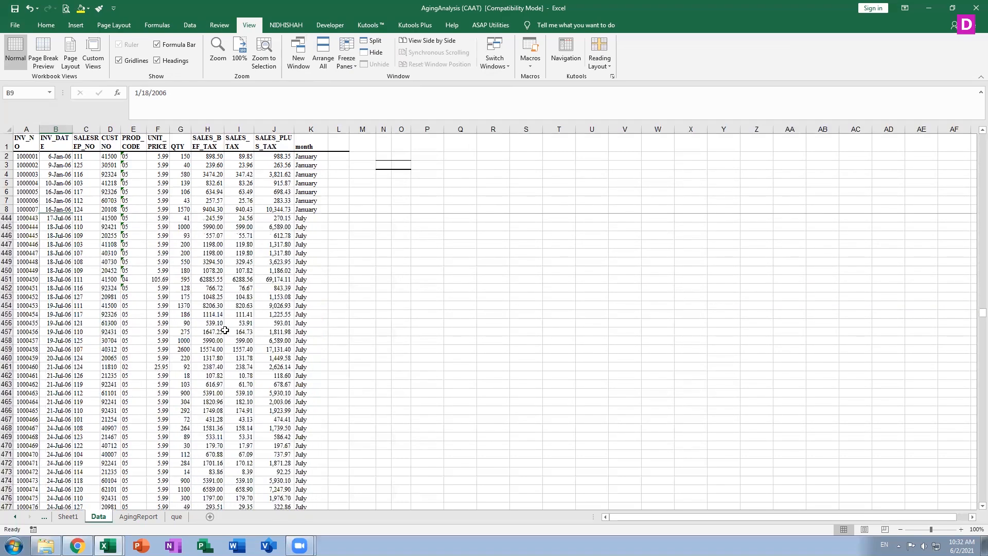
scroll(225, 330, up, 9)
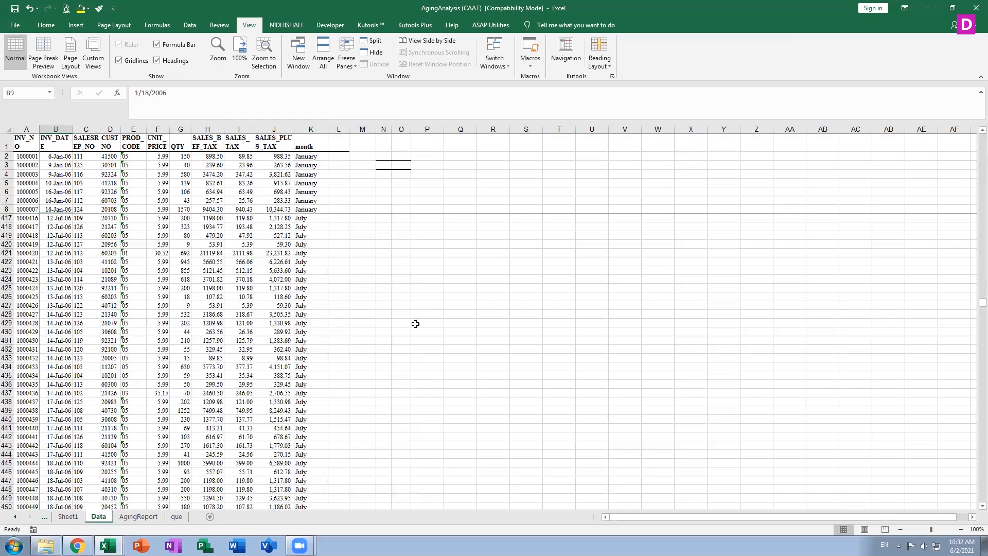
drag(972, 294, 972, 121)
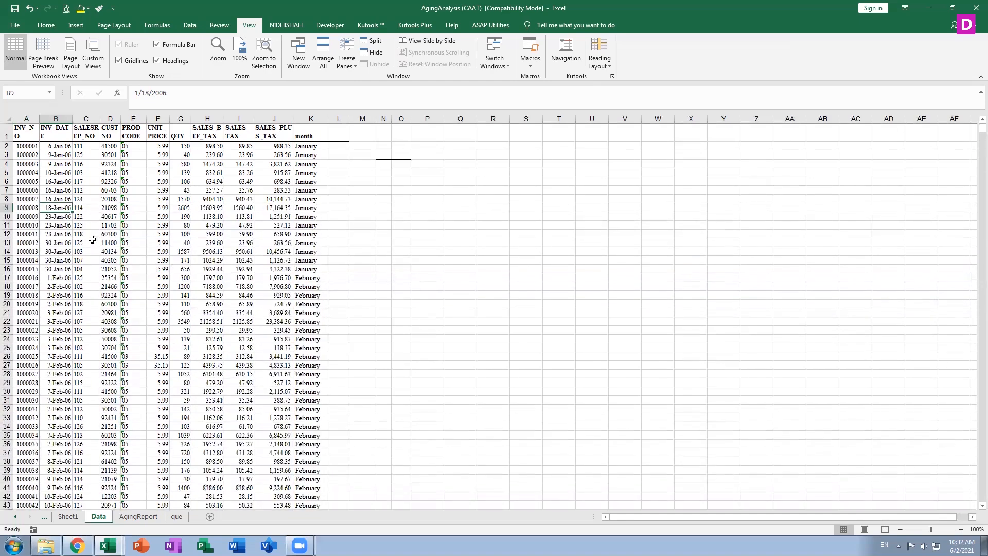
key(Right)
key(Right)
key(Right)
key(Right)
key(Right)
key(Right)
key(Right)
key(Right)
key(Right)
key(Right)
key(Right)
key(Right)
key(Right)
key(Right)
key(Right)
key(Right)
key(Right)
key(Right)
key(Right)
key(Right)
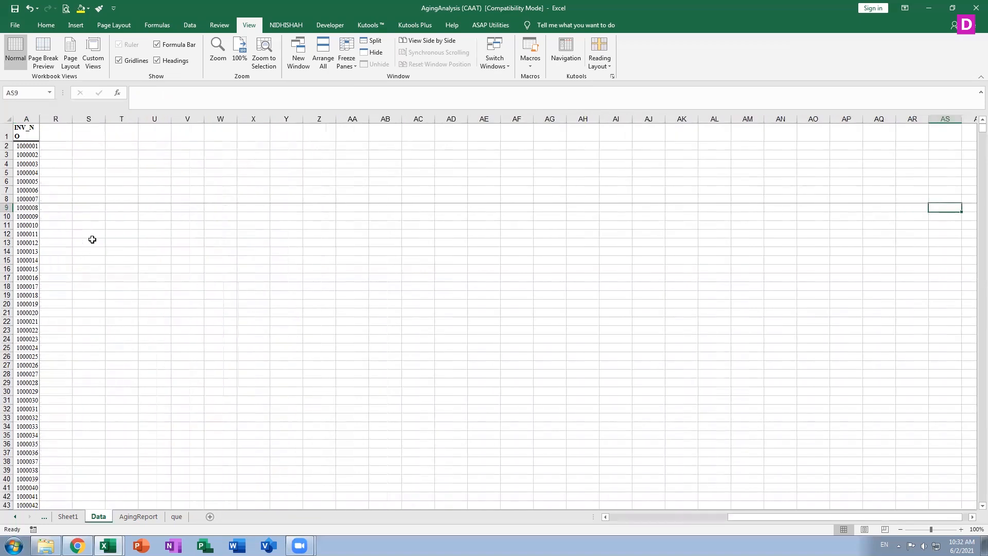
key(Right)
key(Right)
key(Right)
key(Right)
key(Right)
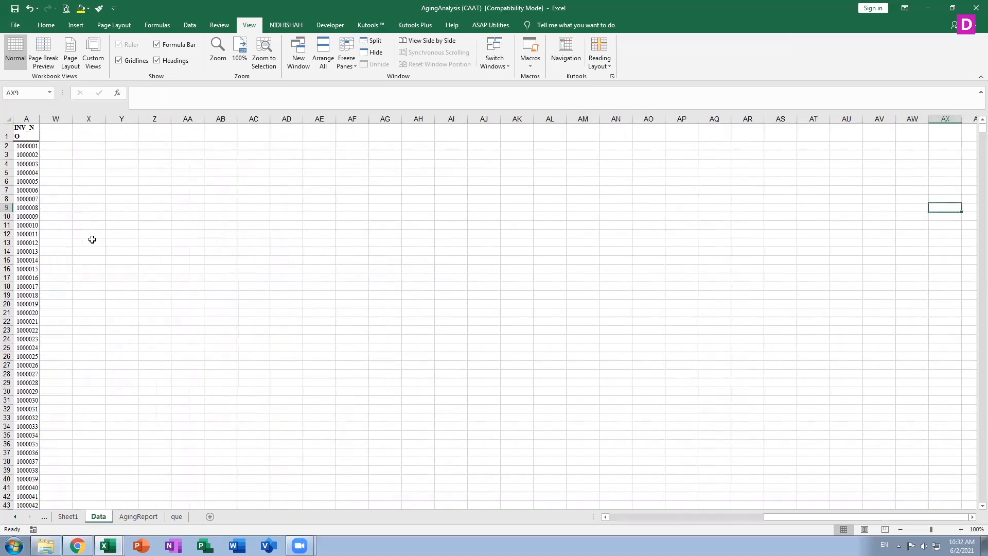
key(Left)
key(Left)
key(Left)
key(Left)
key(Left)
key(Left)
key(Left)
key(Left)
key(Left)
key(Left)
key(Left)
key(Left)
key(Left)
key(Left)
key(Left)
key(Left)
key(Left)
key(Left)
key(Left)
key(Left)
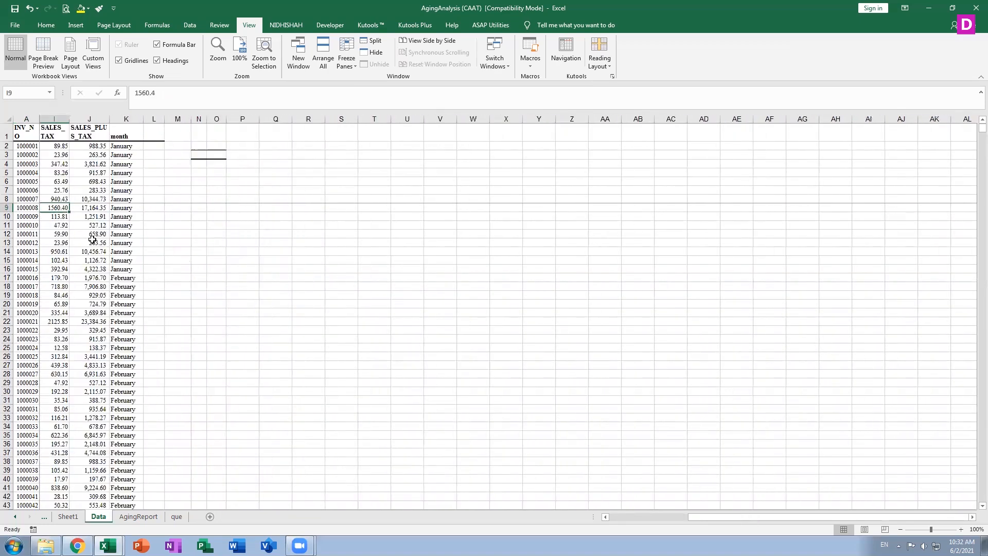
key(Left)
key(Left)
key(Left)
key(Left)
key(Left)
key(Left)
key(Left)
key(Left)
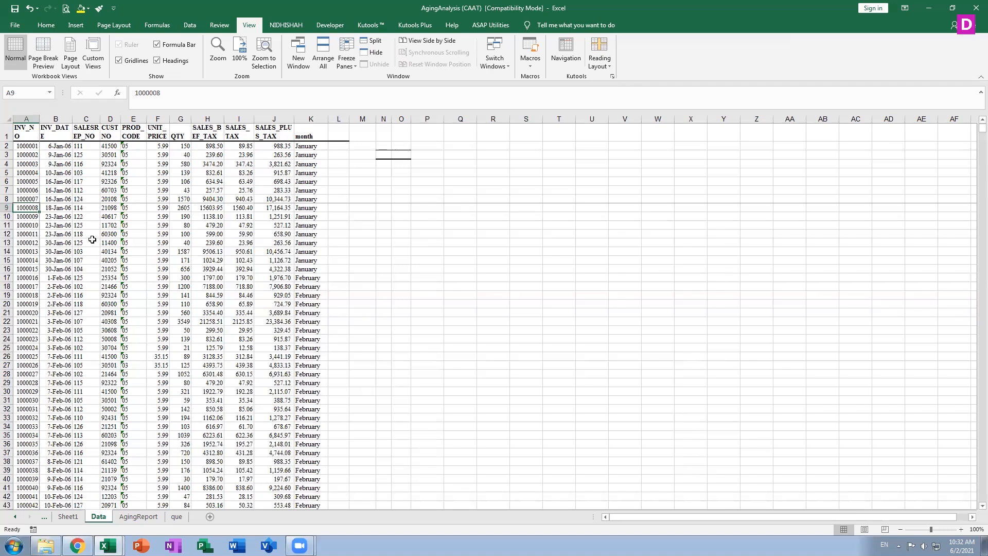
Unfreeze all rows and columns on the Data sheet
click(347, 66)
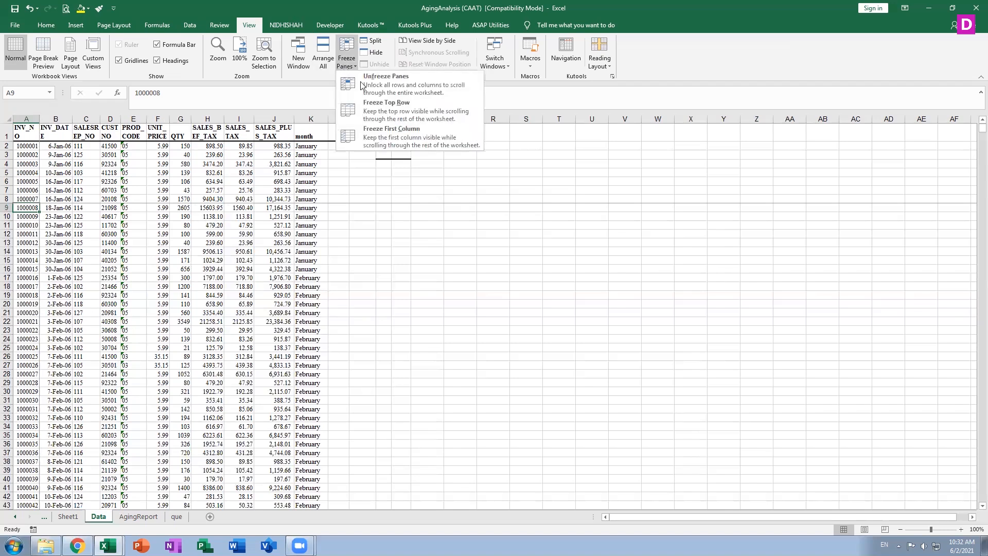
click(364, 87)
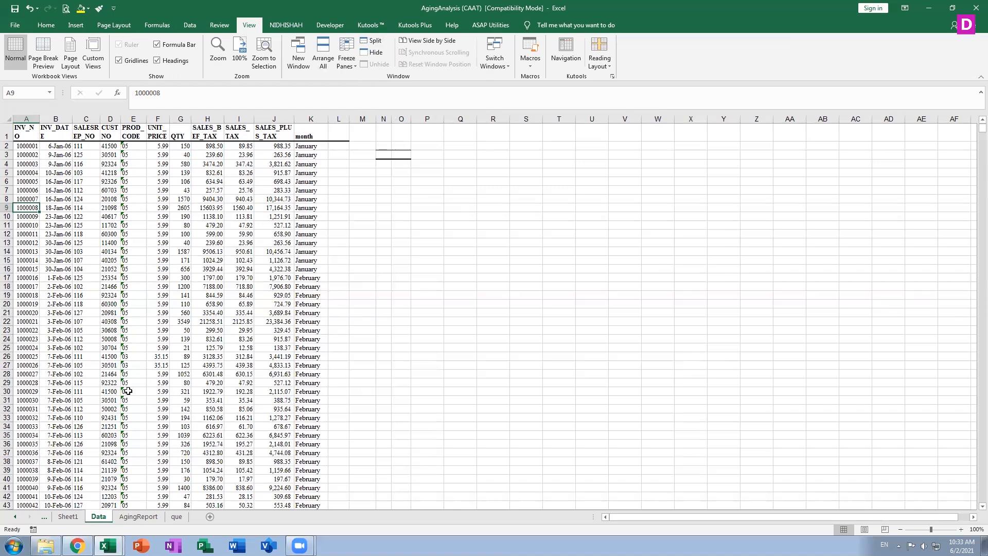
scroll(128, 391, down, 3)
Split the Data sheet into two panes above row 33 from cell B33
click(56, 330)
scroll(56, 330, up, 3)
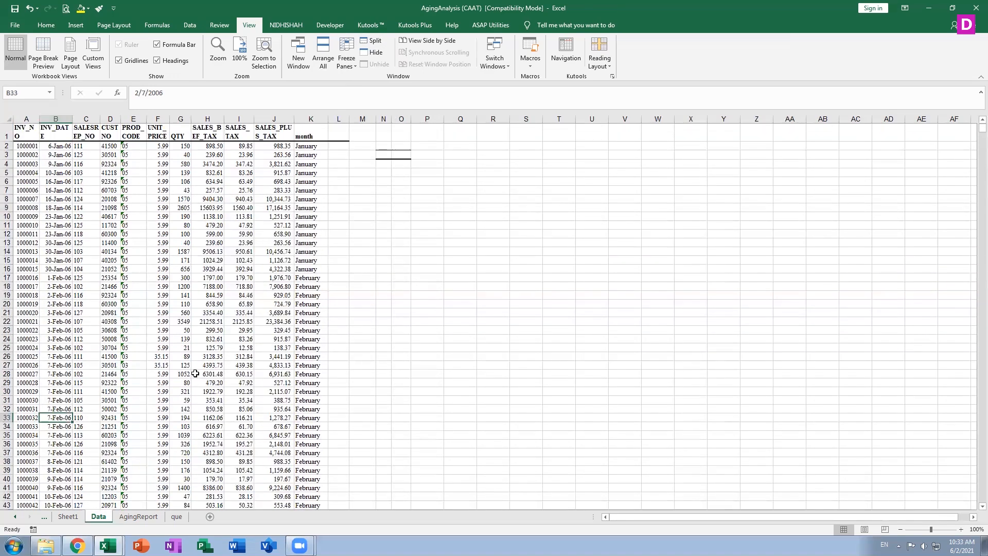
click(372, 40)
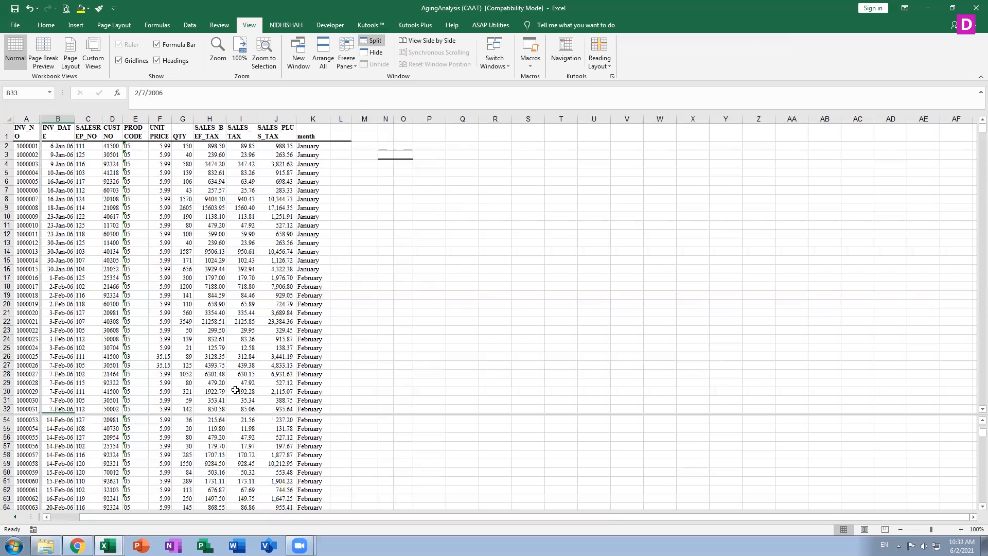
scroll(231, 421, up, 18)
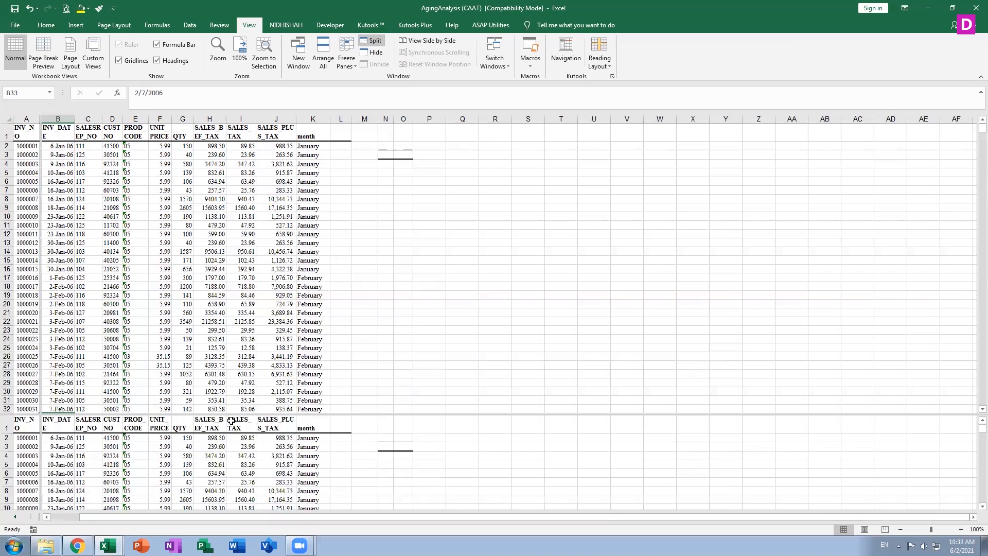
Scroll the lower pane down to the last late-December invoices ending at row 901
scroll(228, 331, down, 20)
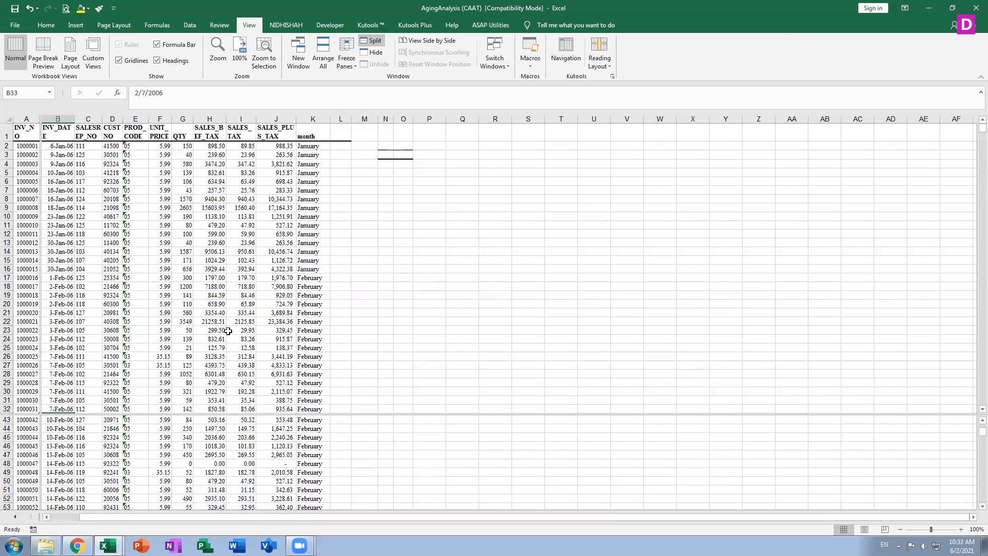
scroll(215, 350, down, 20)
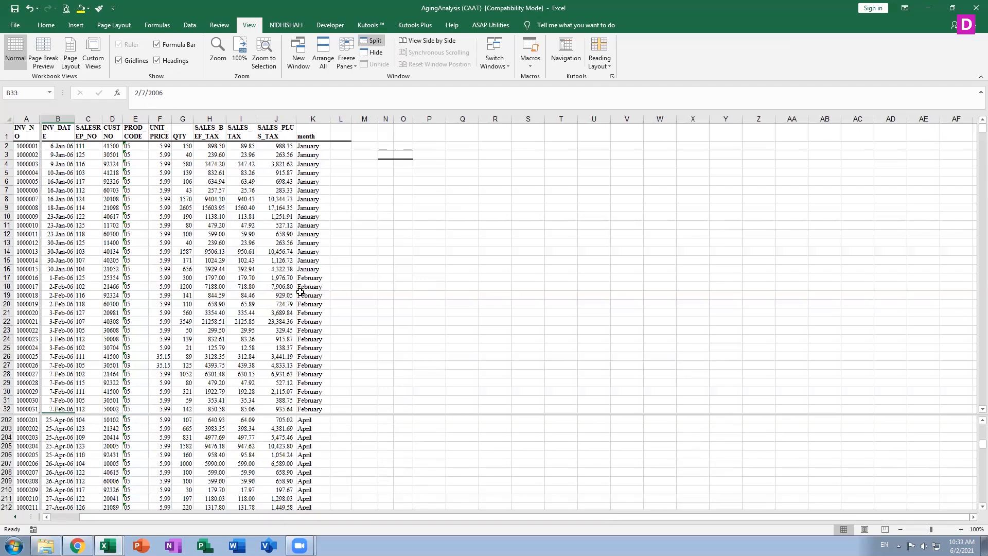
scroll(184, 384, down, 20)
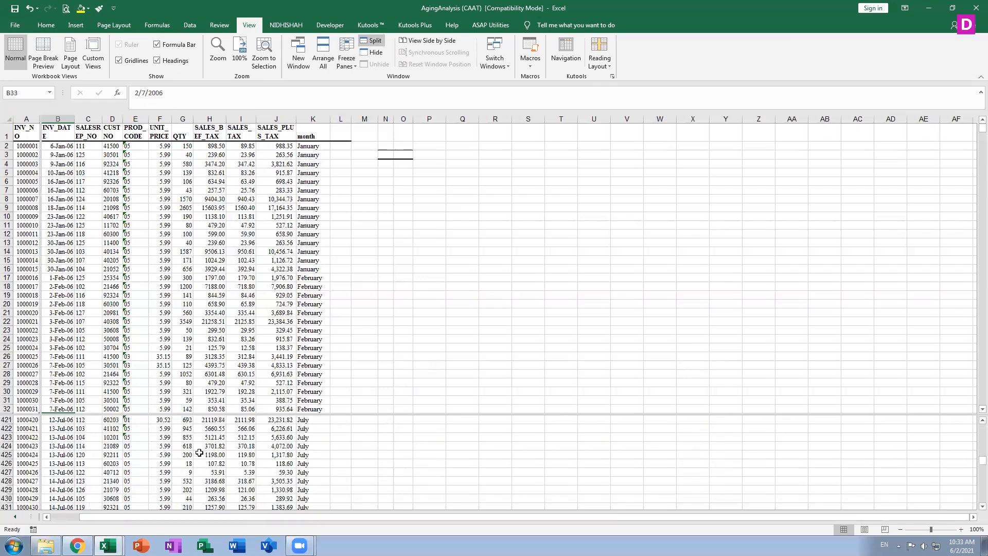
scroll(204, 451, down, 20)
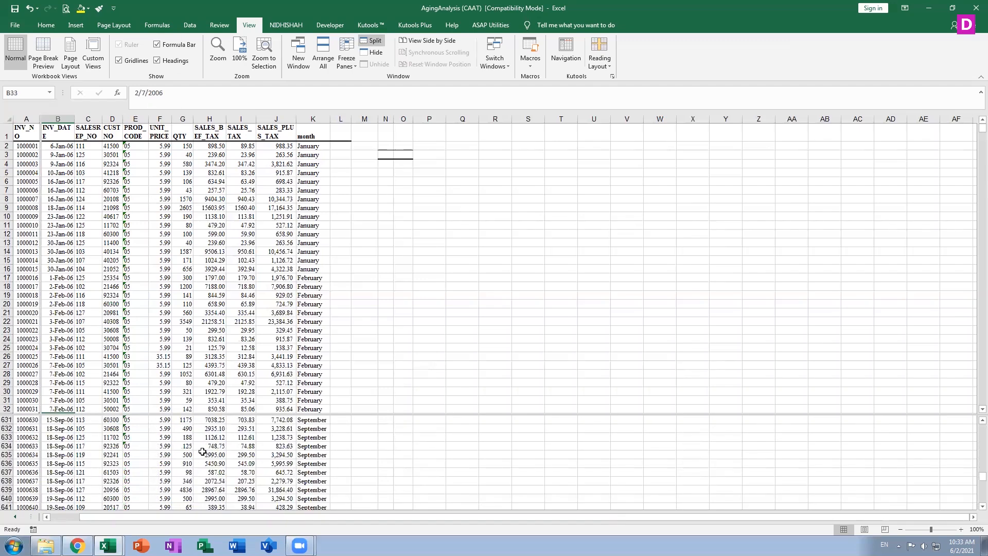
scroll(199, 460, down, 20)
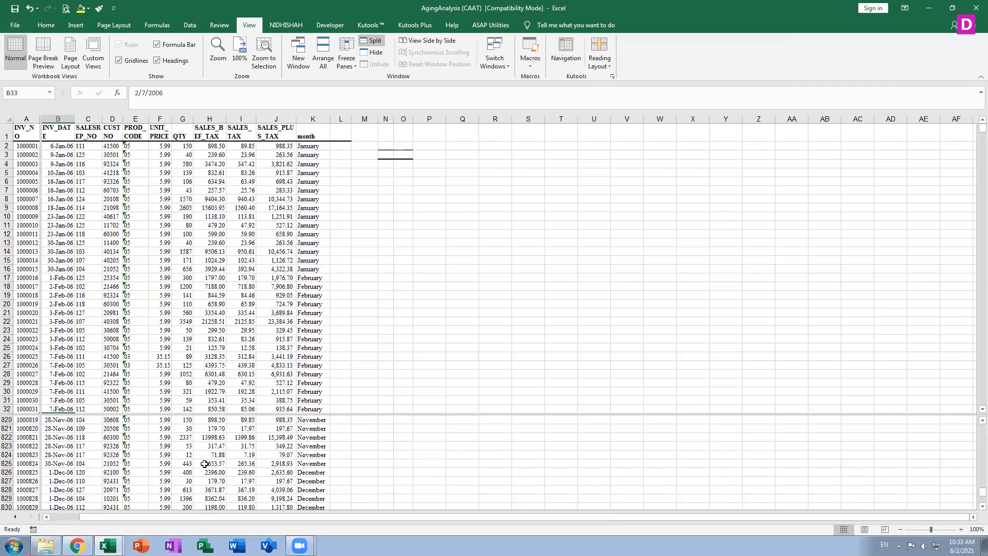
scroll(973, 498, down, 3)
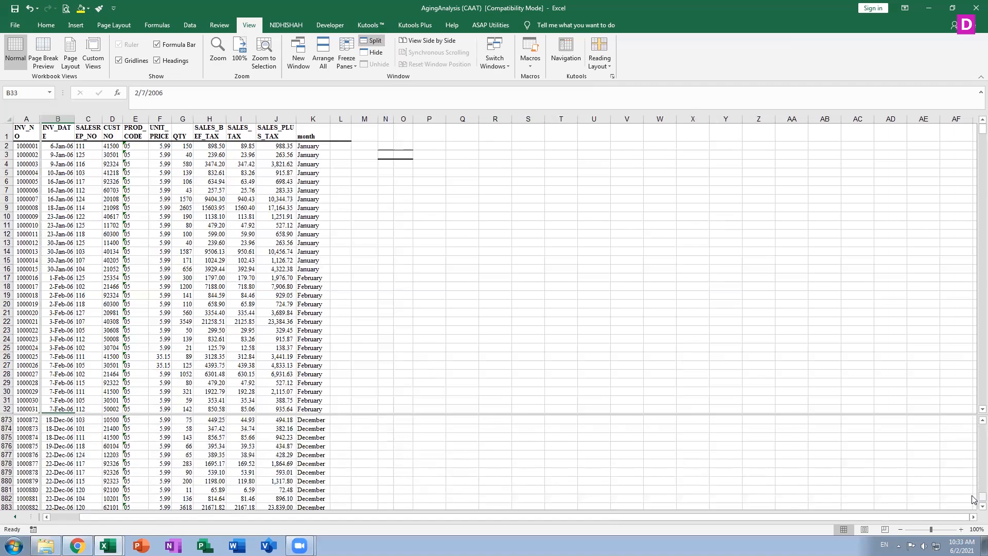
scroll(339, 493, down, 1)
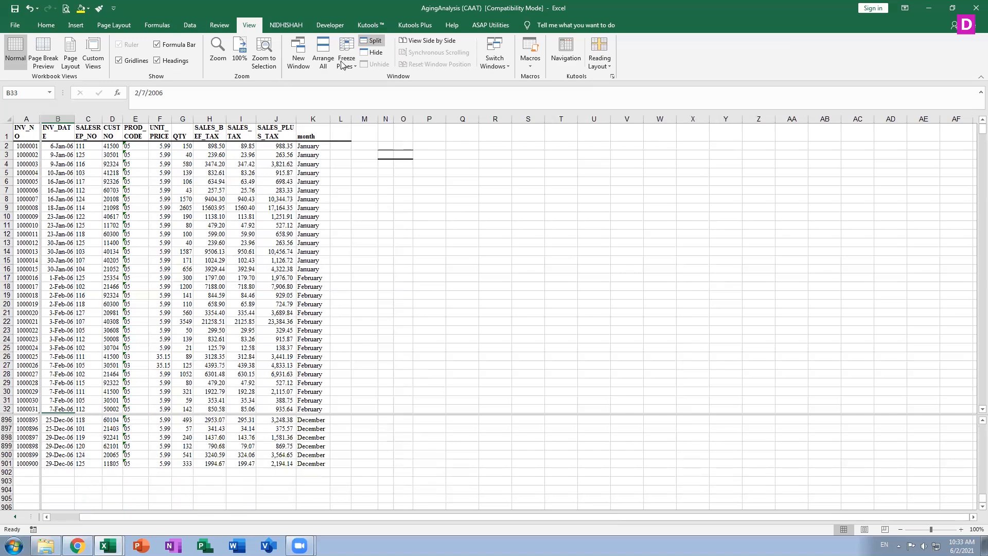
Remove the pane split and view AgingAnalysis side by side with attendance (1)
double_click(376, 43)
click(377, 43)
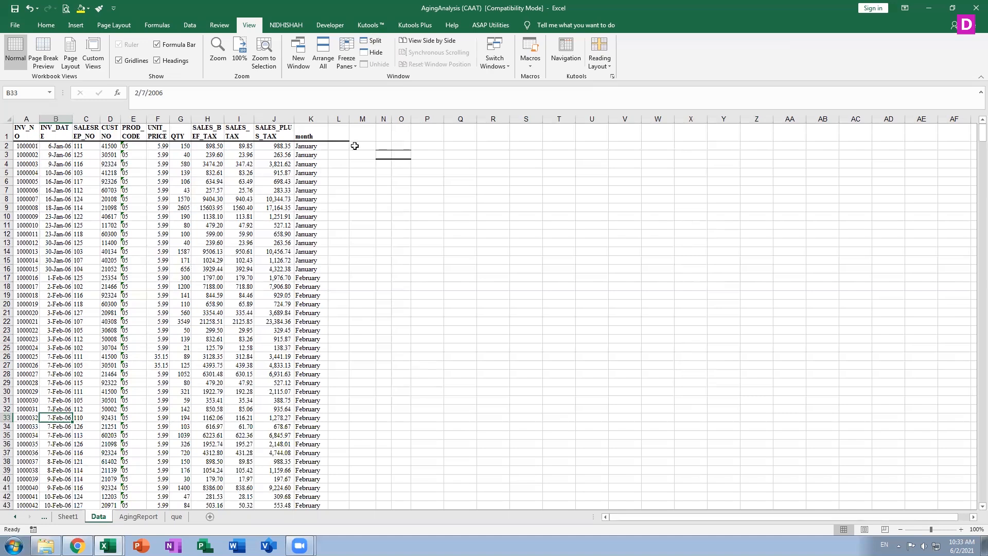
click(436, 42)
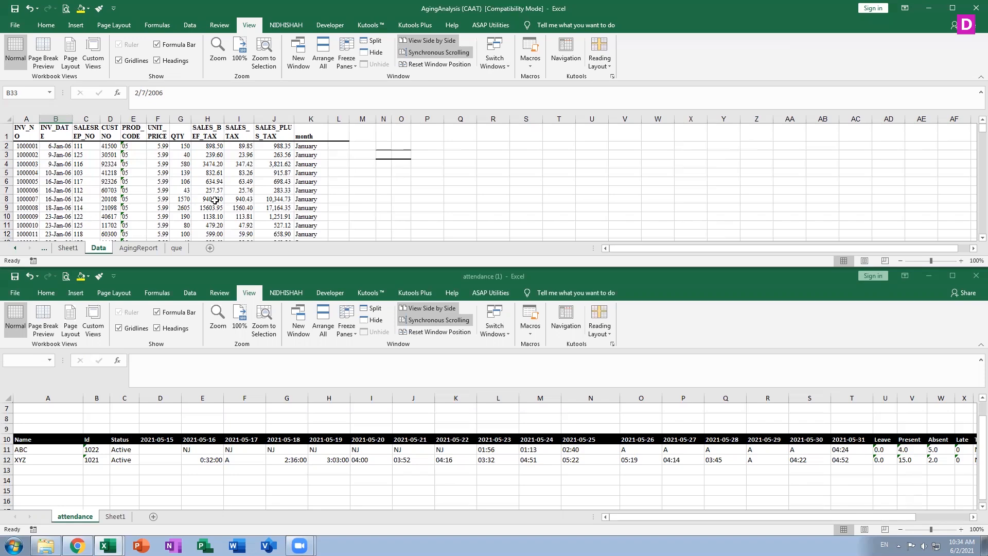
Turn off View Side by Side and switch to attendance (1) and back to AgingAnalysis
click(434, 40)
click(502, 67)
click(508, 91)
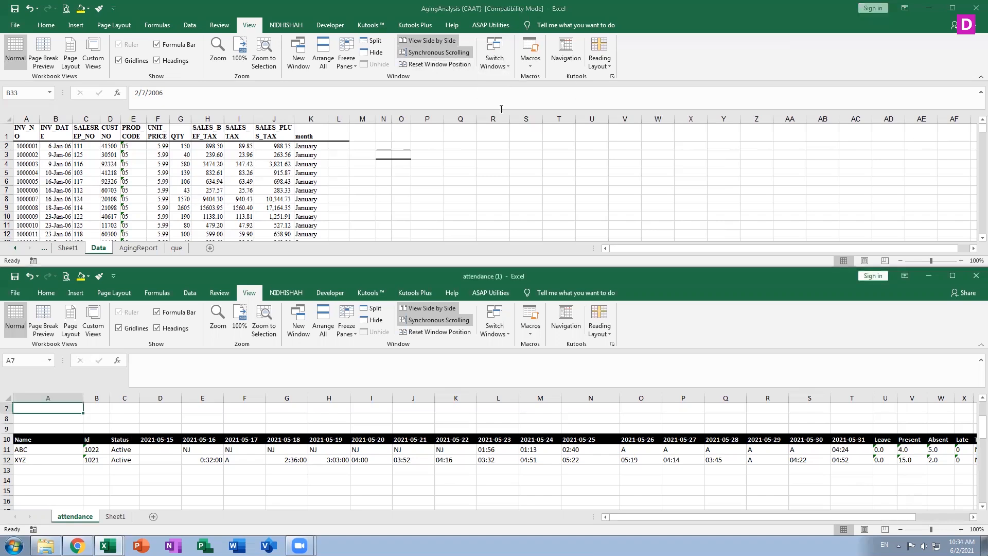
click(497, 60)
click(505, 78)
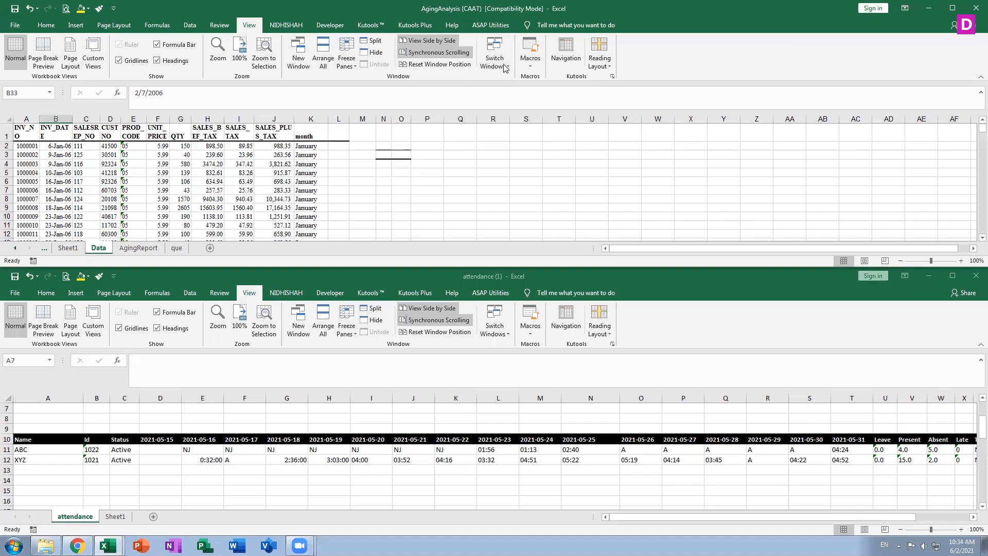
Switch to attendance (1) and close it without saving
click(504, 66)
click(504, 89)
click(976, 275)
click(501, 284)
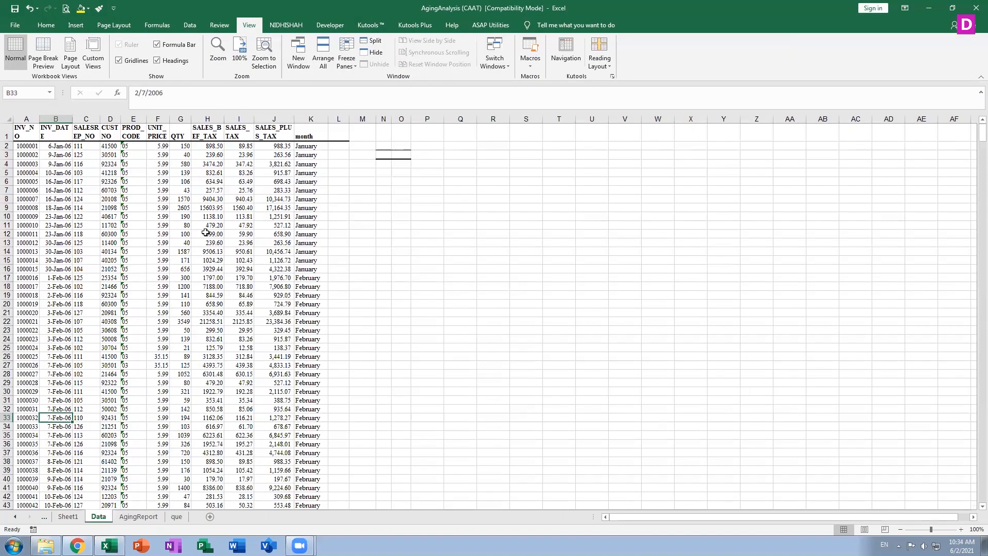
click(120, 61)
click(119, 59)
click(119, 59)
click(120, 59)
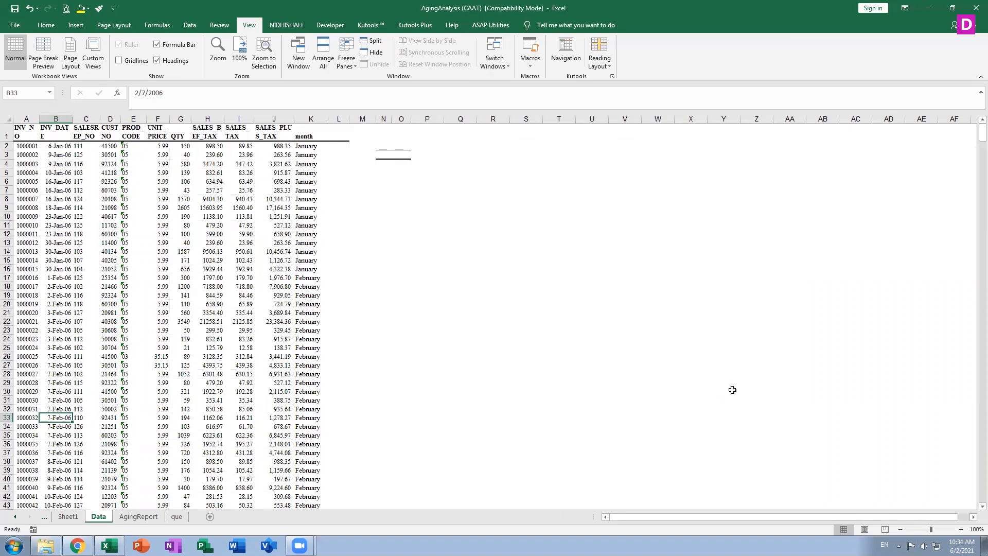
click(120, 60)
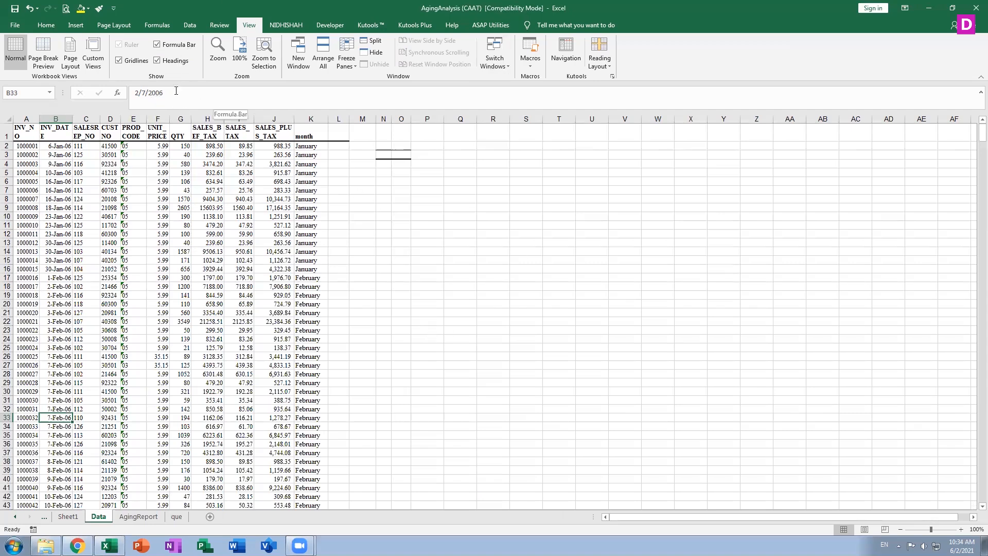
click(157, 61)
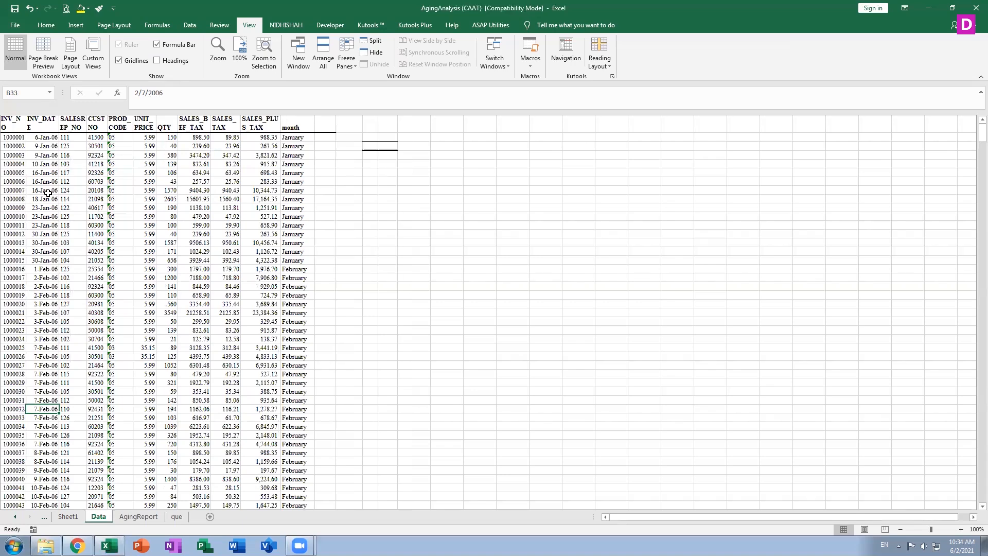
click(157, 61)
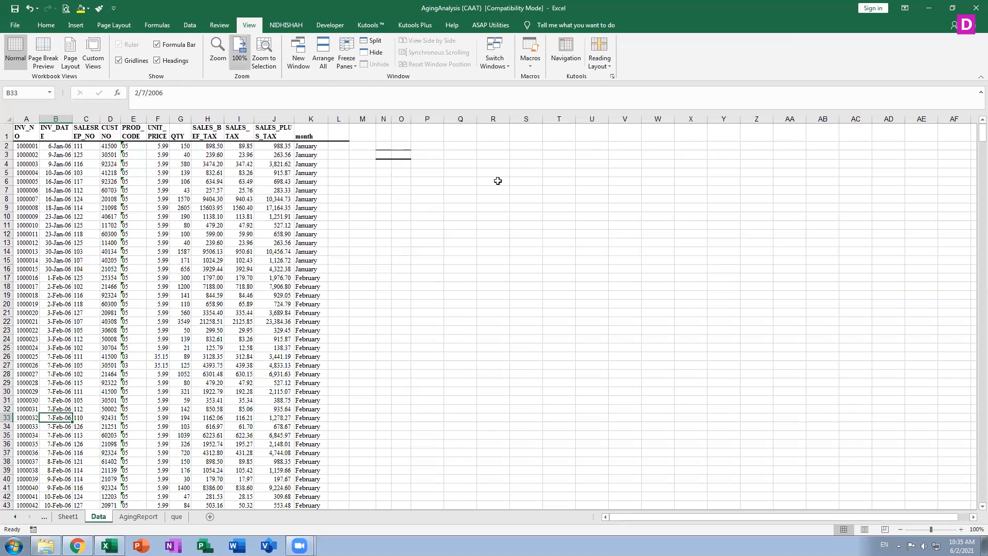
click(217, 26)
right_click(217, 25)
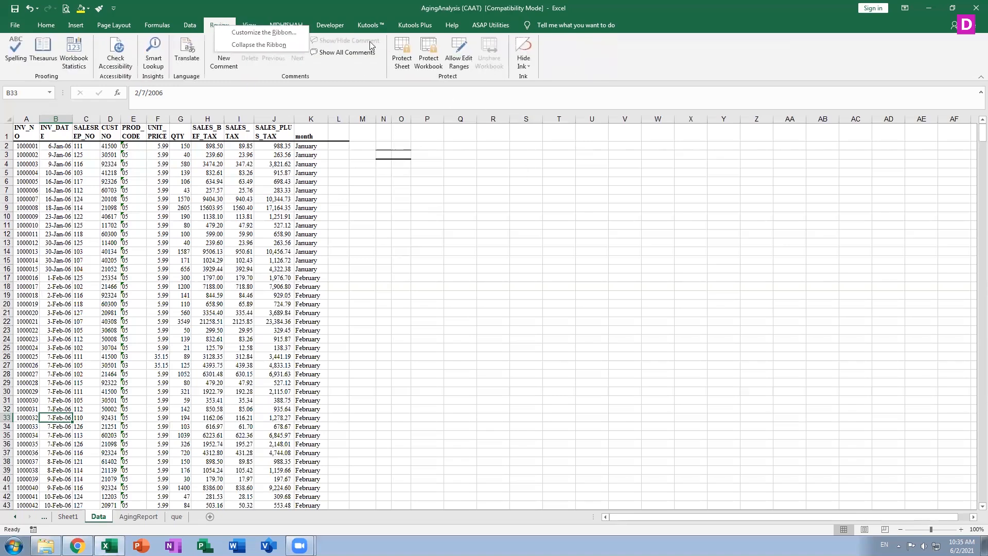
click(195, 25)
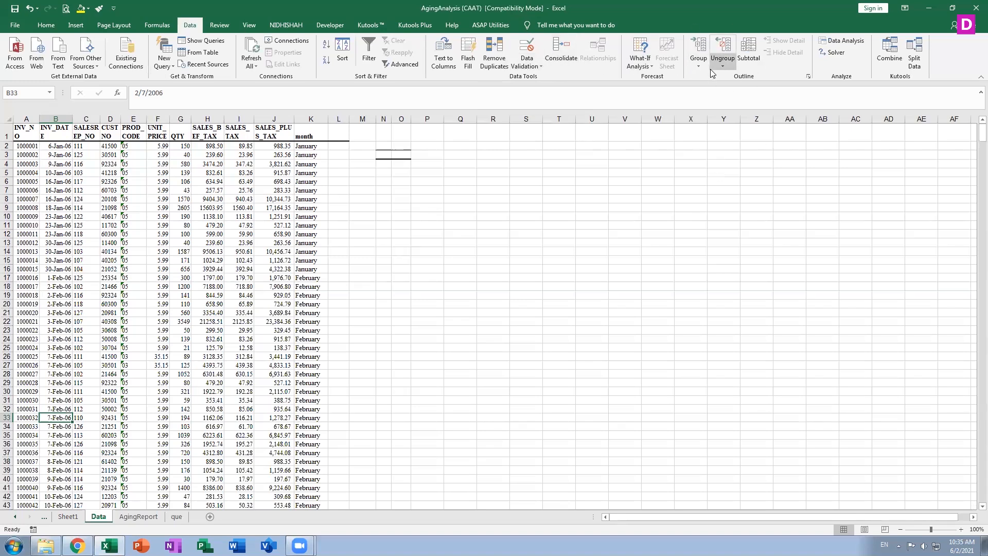
click(248, 28)
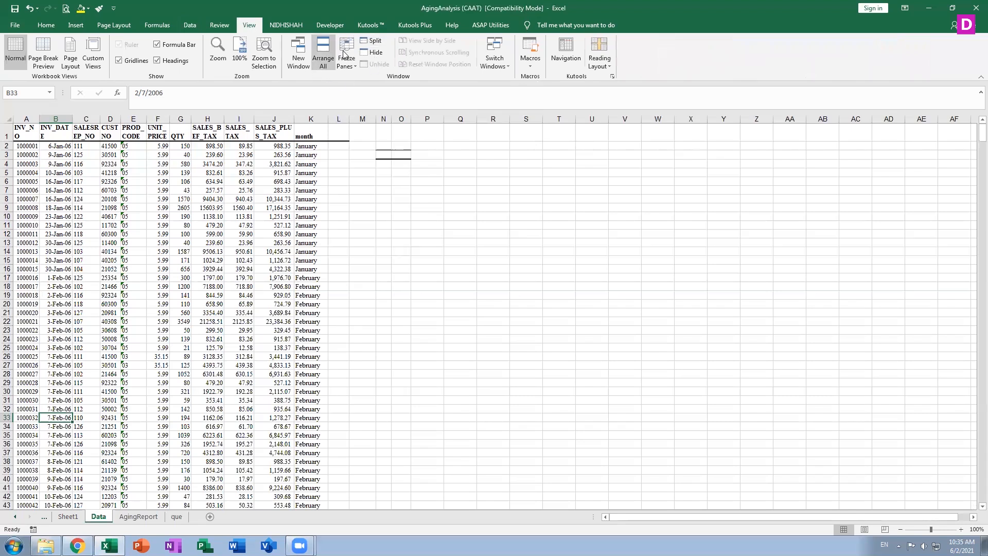
Arrange the open workbook windows horizontally and select cell S19
click(327, 45)
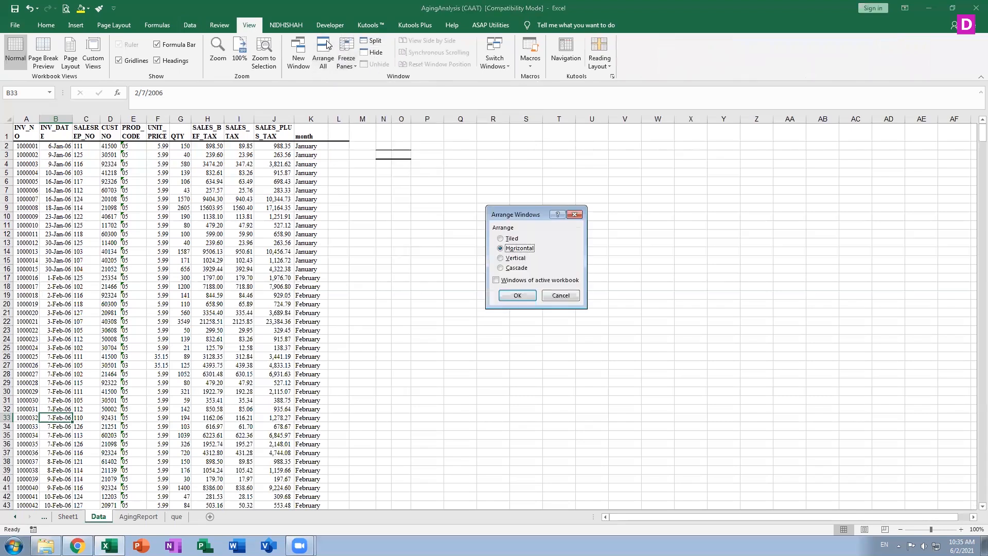
click(517, 295)
click(525, 294)
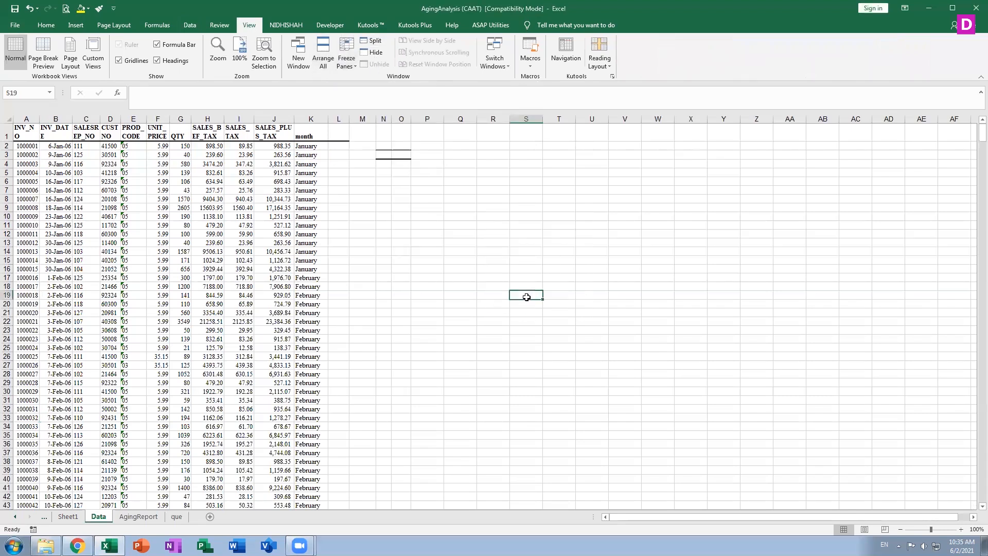
Rearrange the windows vertically and switch the Data sheet to Page Break Preview
click(323, 54)
click(511, 258)
click(512, 293)
click(44, 52)
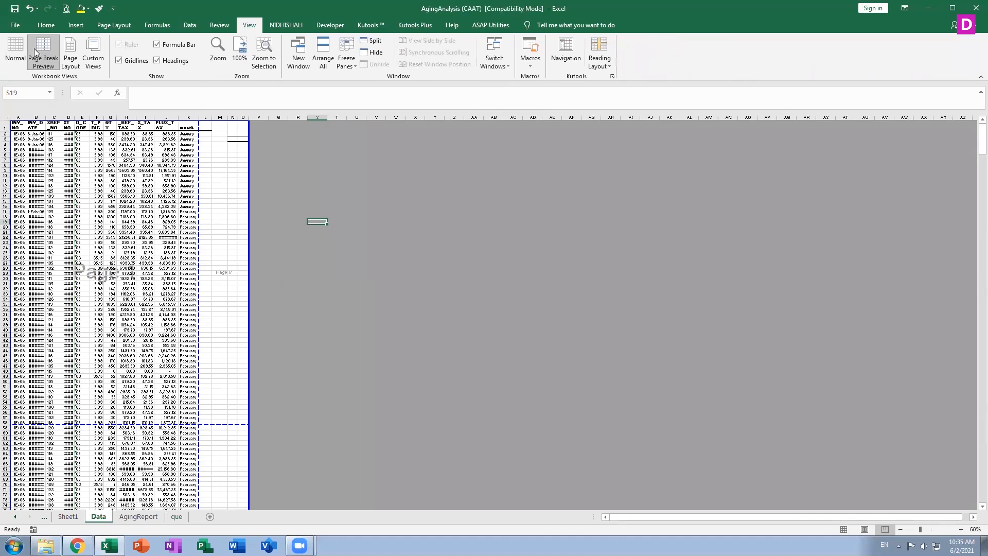
Show the Data sheet in Page Layout view, checking Custom Views without changing anything
click(12, 52)
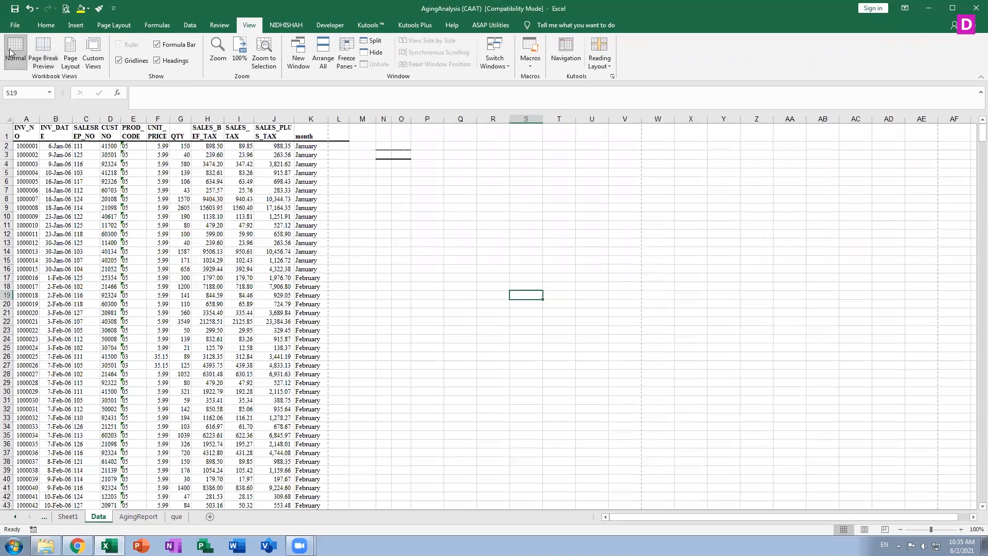
click(70, 51)
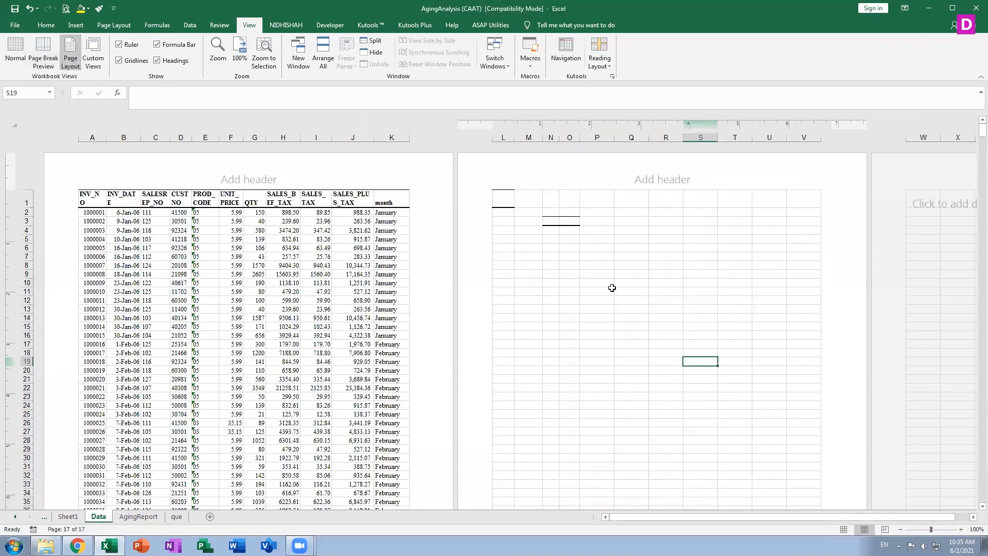
click(93, 58)
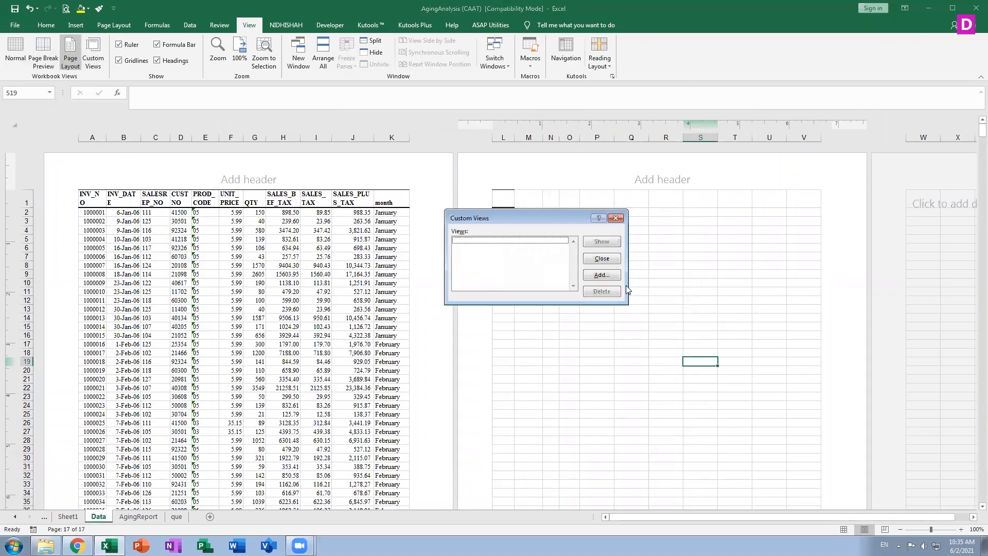
click(608, 260)
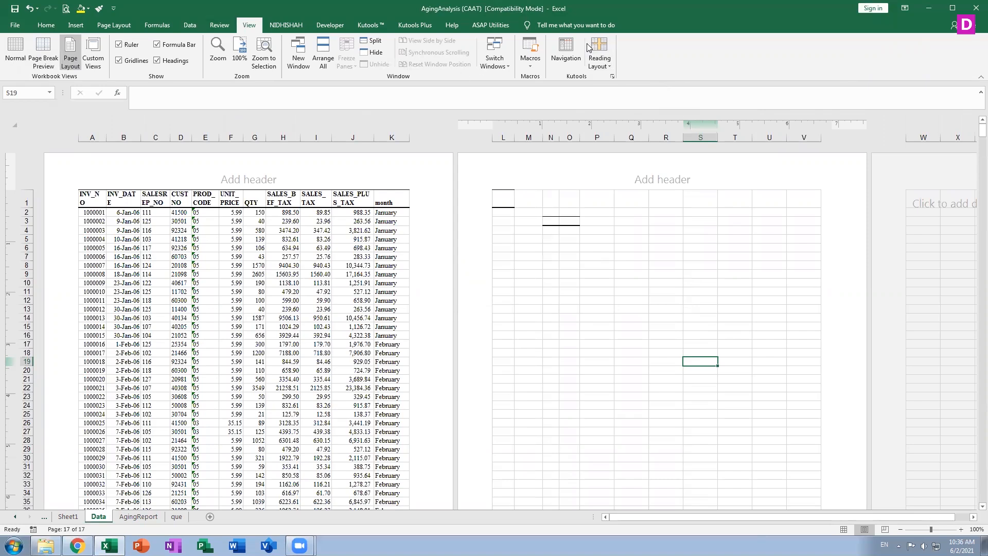
Pin the full ribbon expanded, switch the sheet back to Normal view, and show Home
right_click(281, 26)
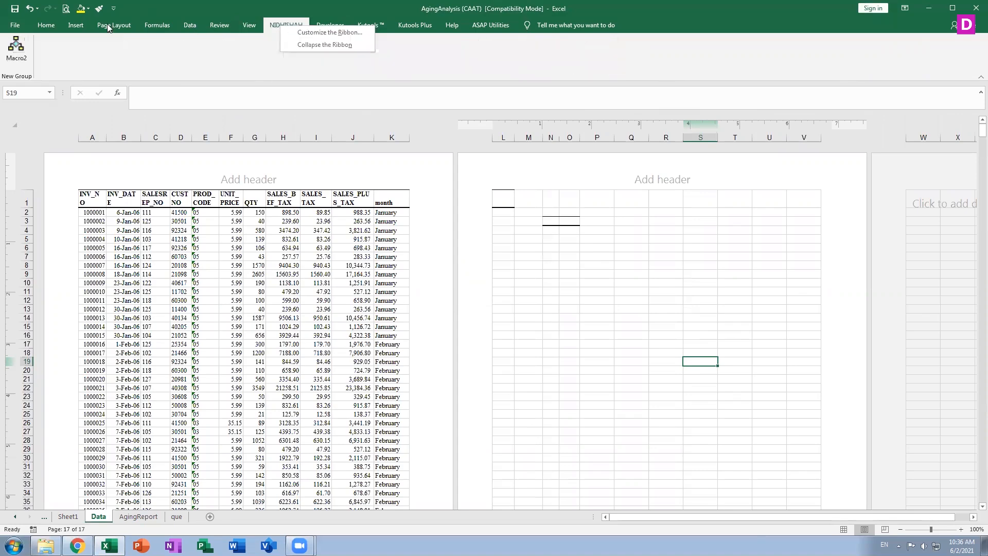
double_click(50, 30)
click(51, 29)
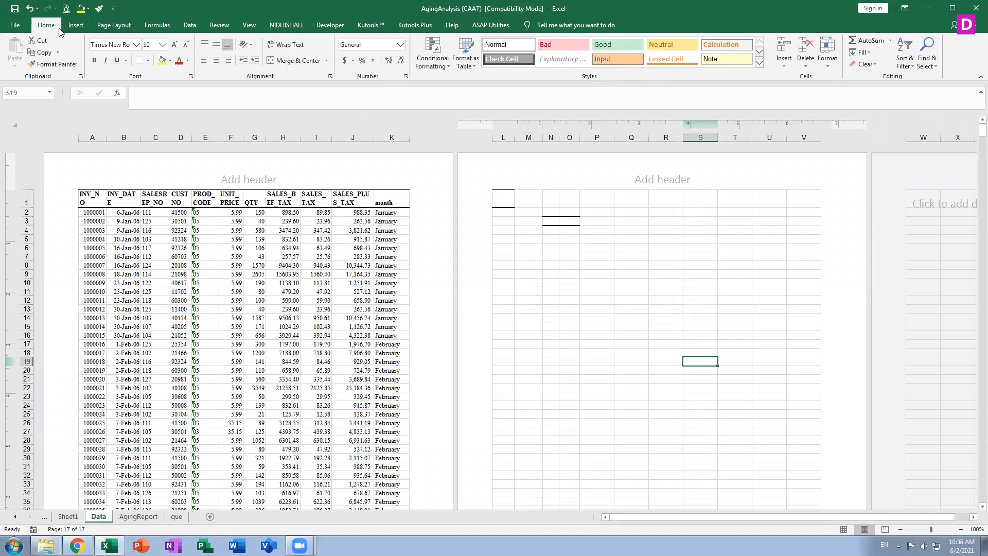
double_click(75, 27)
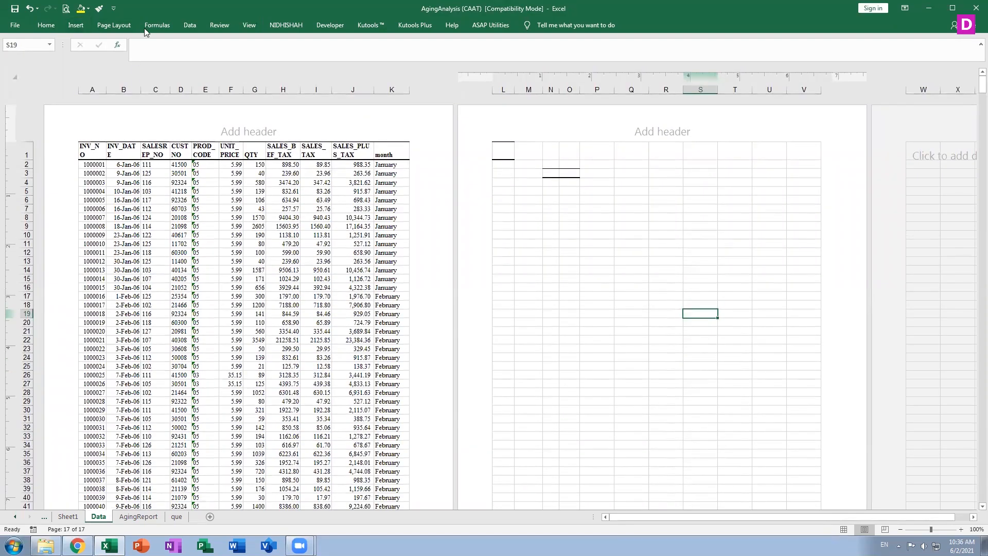
click(74, 27)
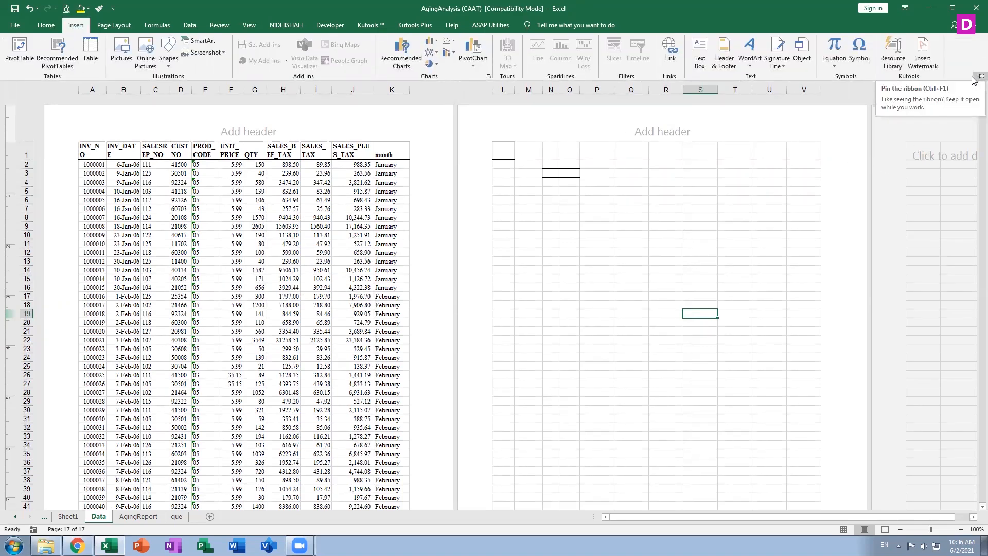
click(974, 78)
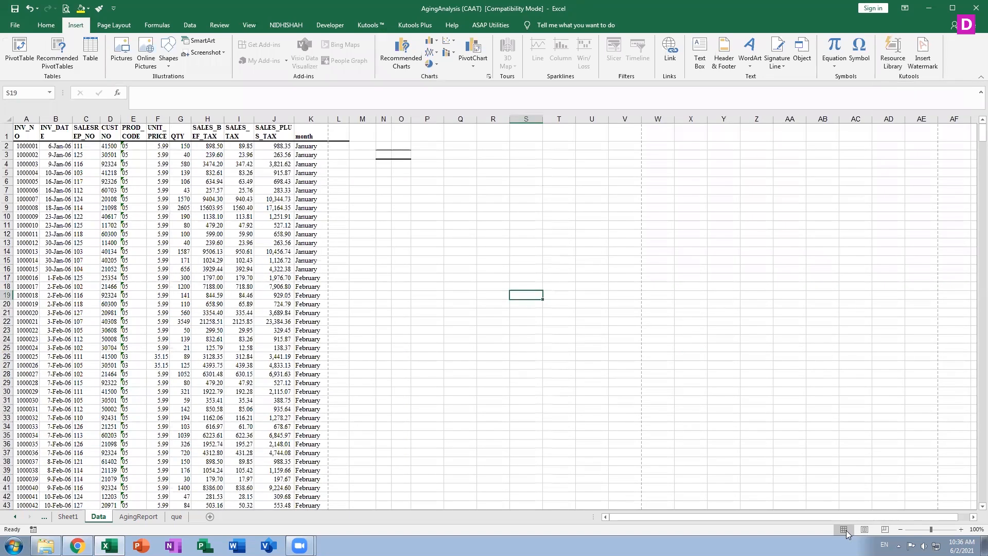
click(843, 530)
click(46, 25)
Enter =TEXT("12:32","HH:MM:SS AM/PM") in L2 so it shows 12:32:00 PM
click(451, 235)
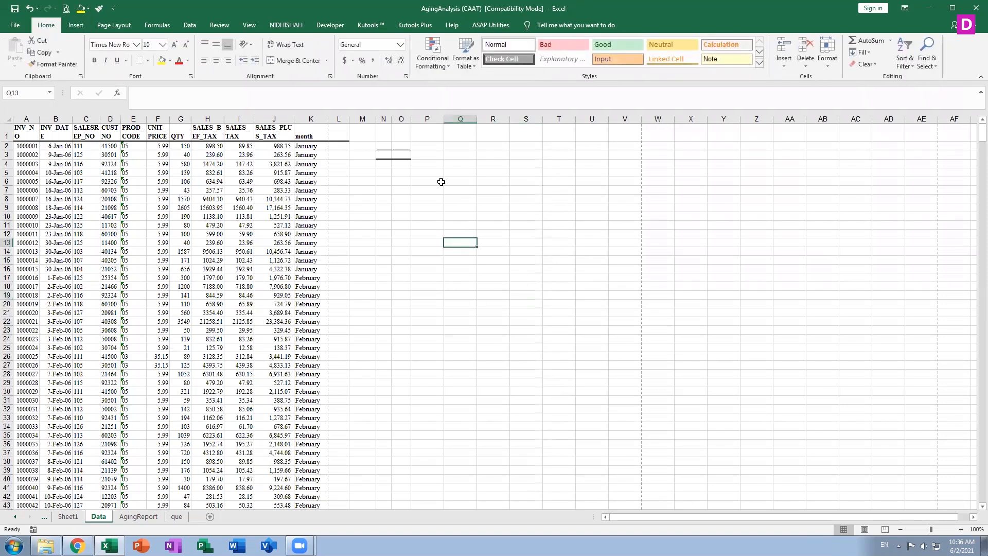
click(438, 181)
click(426, 156)
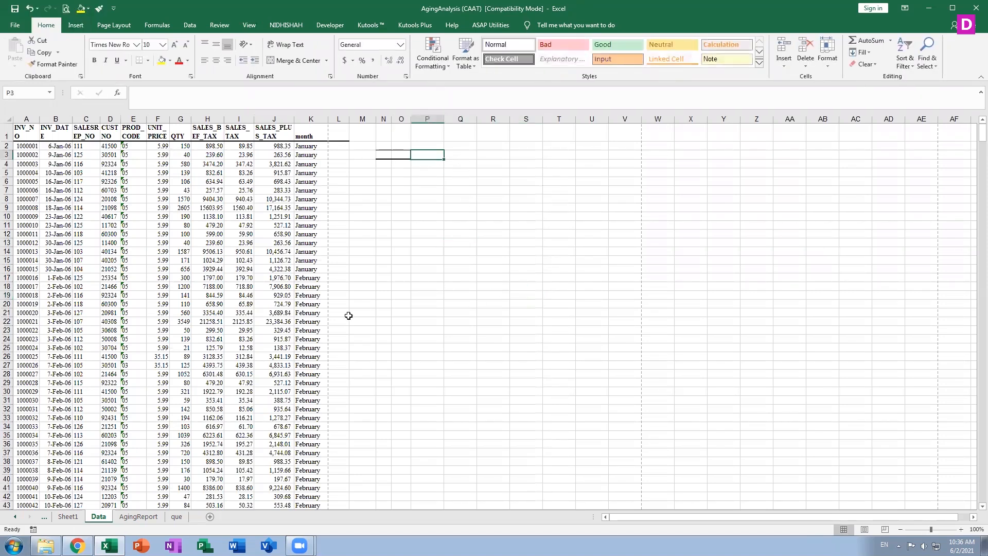
key(Left)
key(Left)
key(Left)
key(Left)
key(Left)
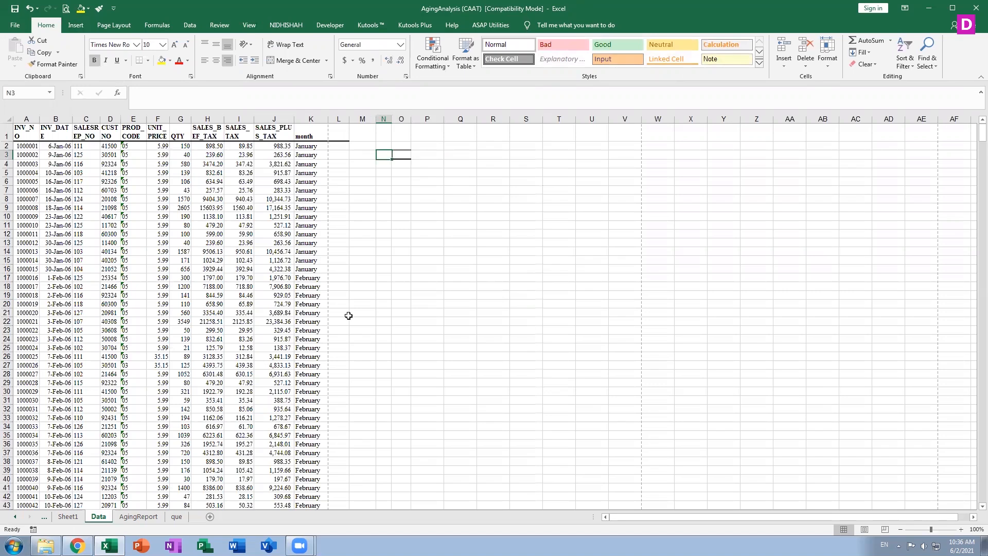
key(Up)
key(Right)
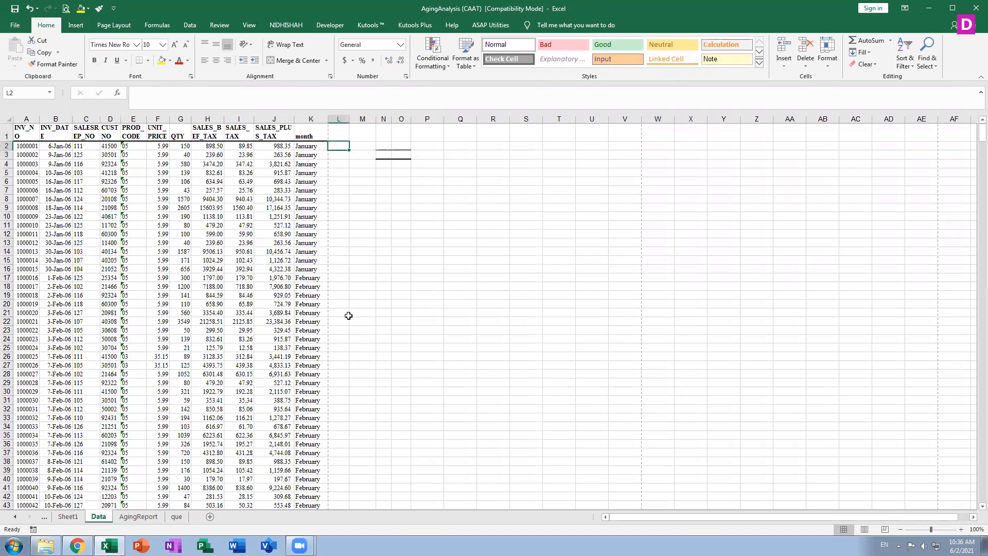
text(=TE)
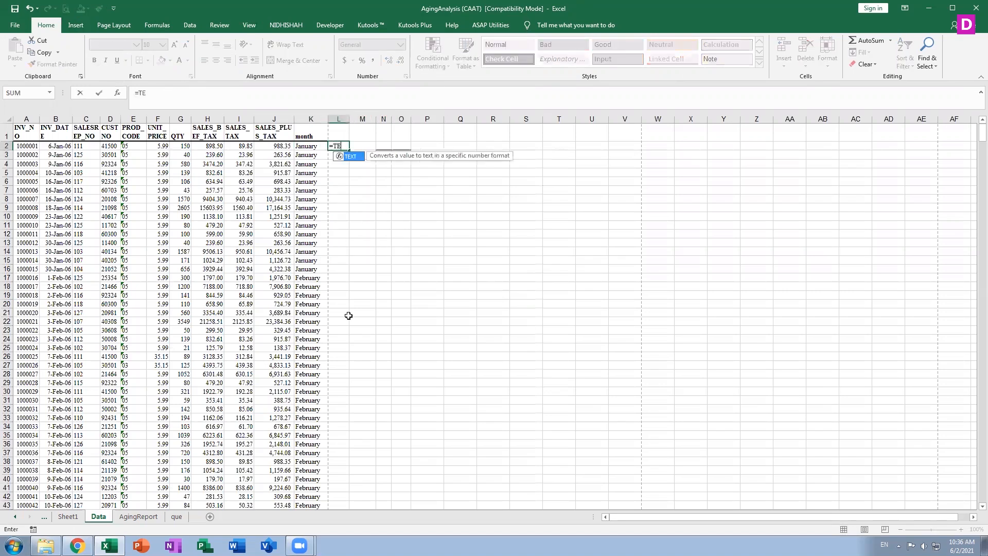
text(XT("12:32)
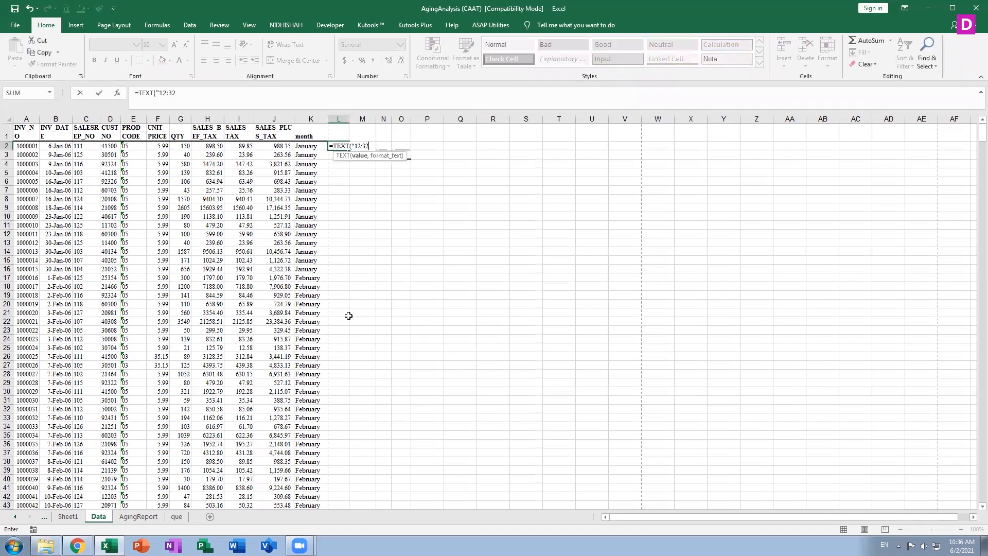
text(","HH:MM:SS)
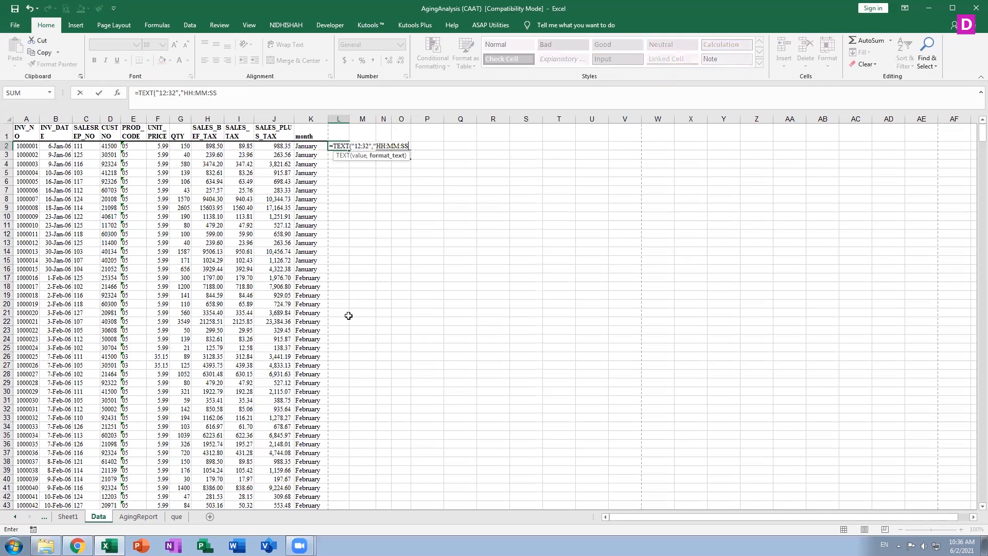
text( AM/PM)
key(ctrl+Return)
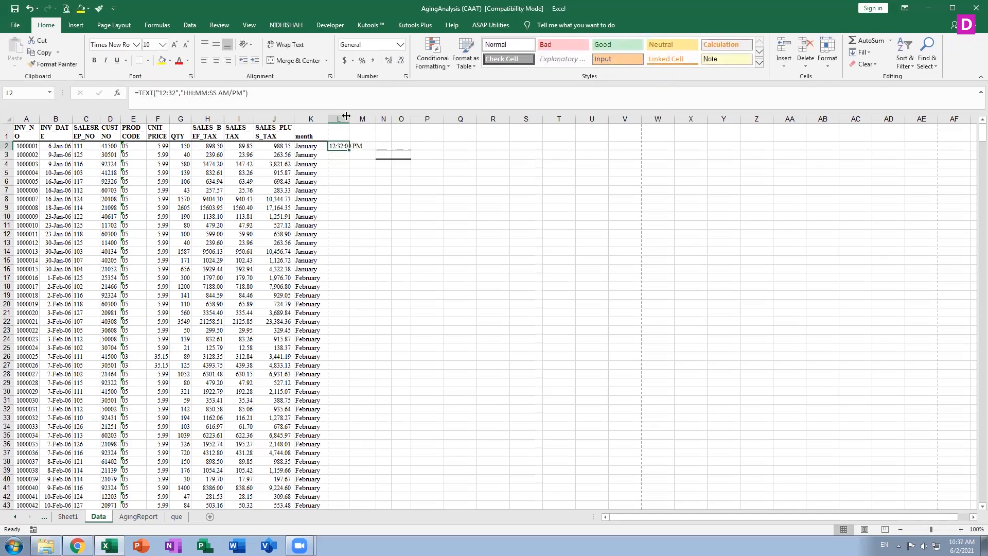
AutoFit column L to fit the 12:32:00 PM time value
right_click(365, 119)
click(336, 147)
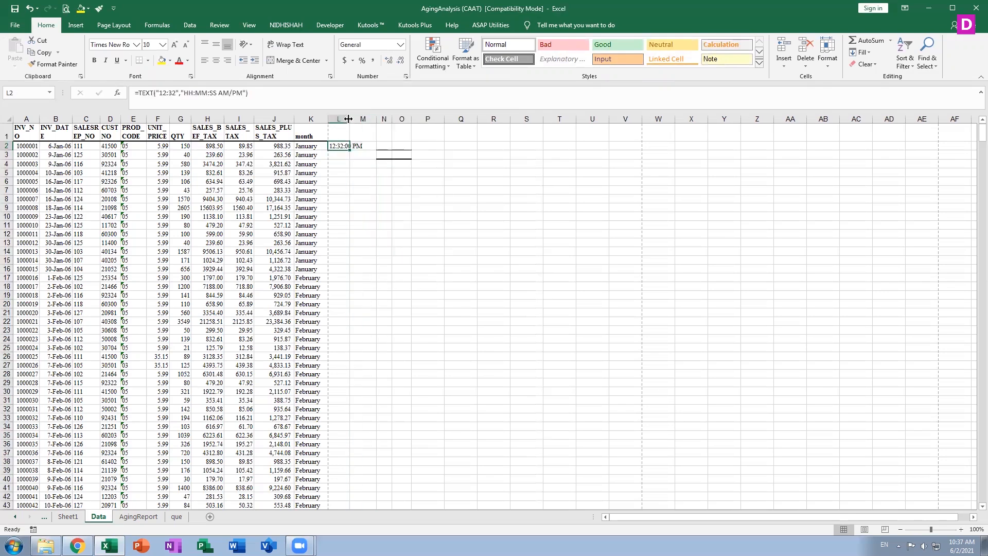
double_click(350, 118)
right_click(349, 118)
click(366, 117)
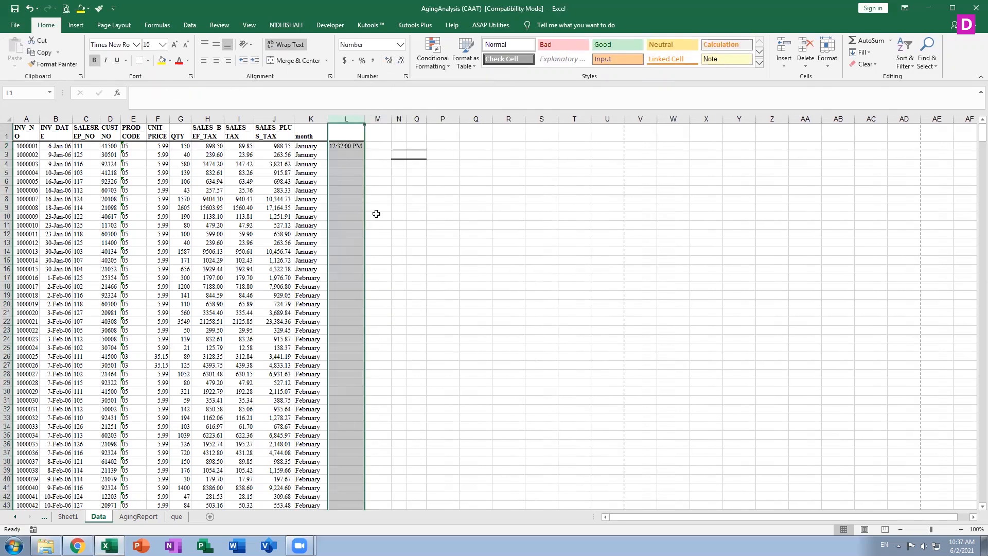
click(350, 147)
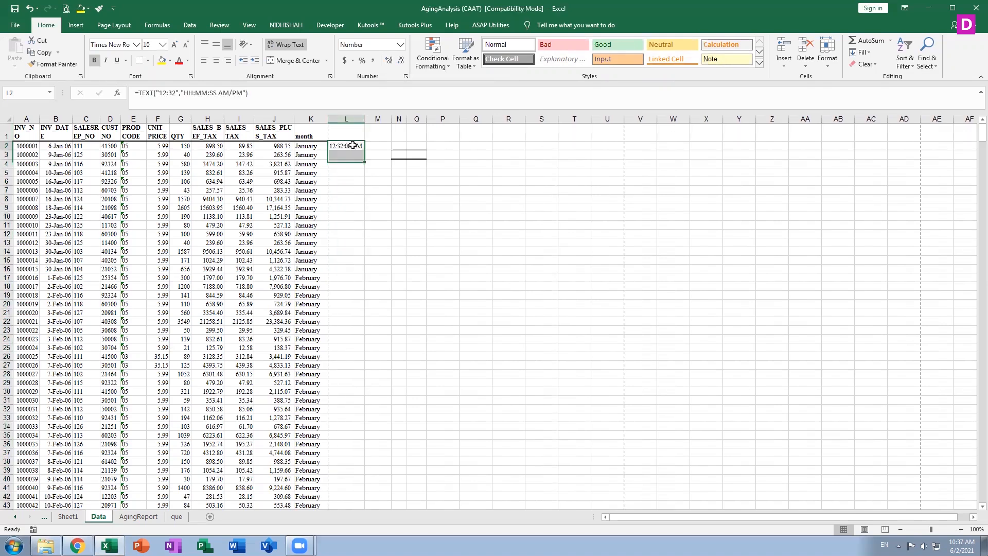
click(462, 146)
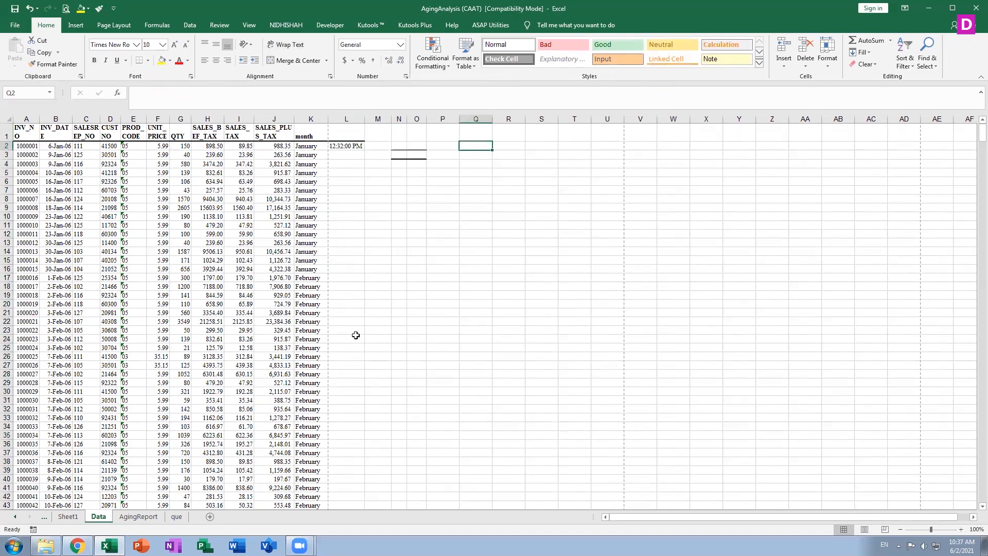
Enter 10:32 and 11:32 in Q2:Q3 and fill the hourly series down to Q28
text(10:32)
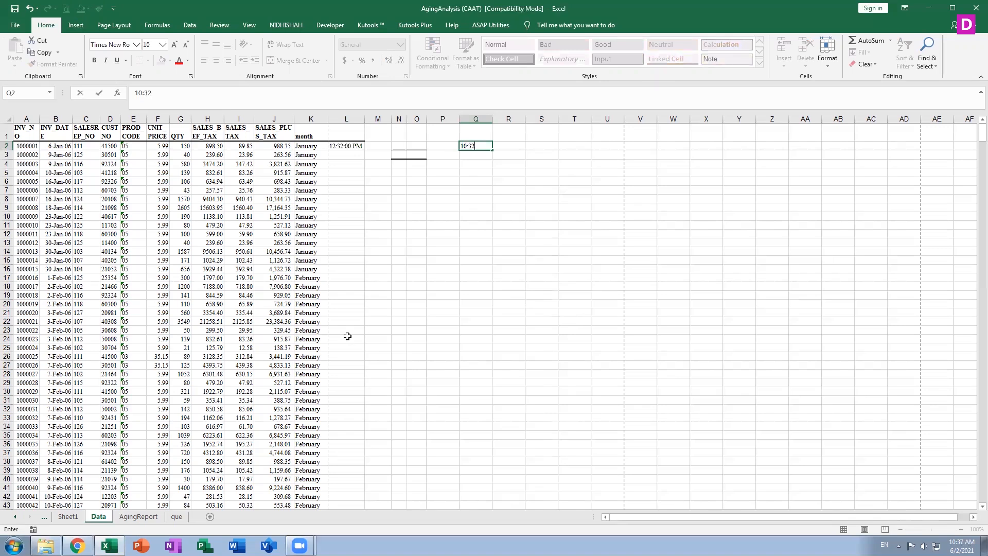
key(Return)
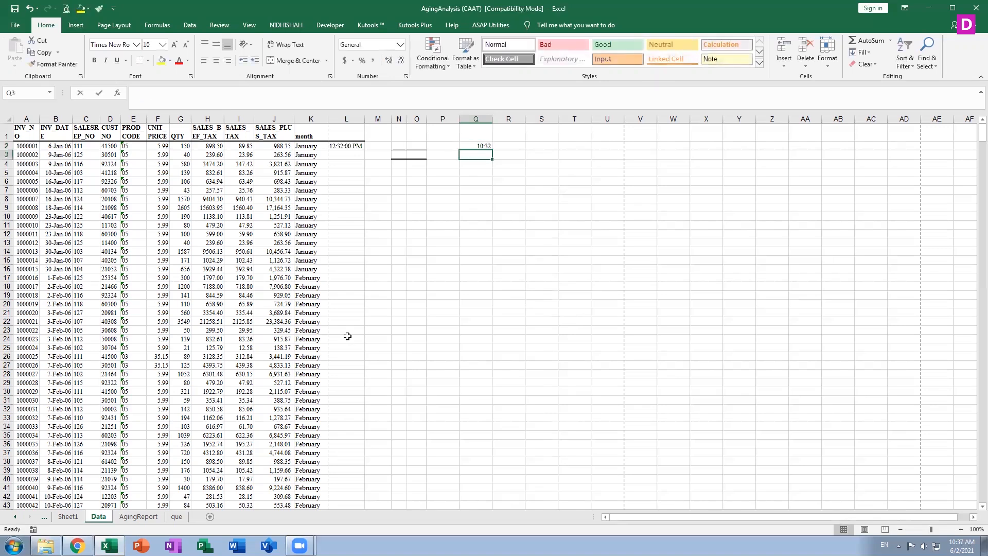
text(11:32)
key(Return)
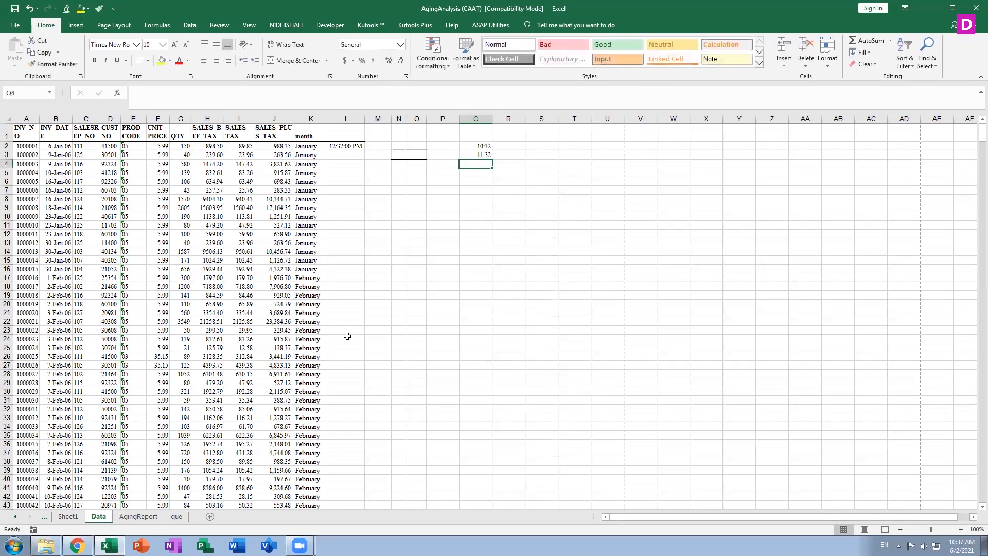
double_click(483, 147)
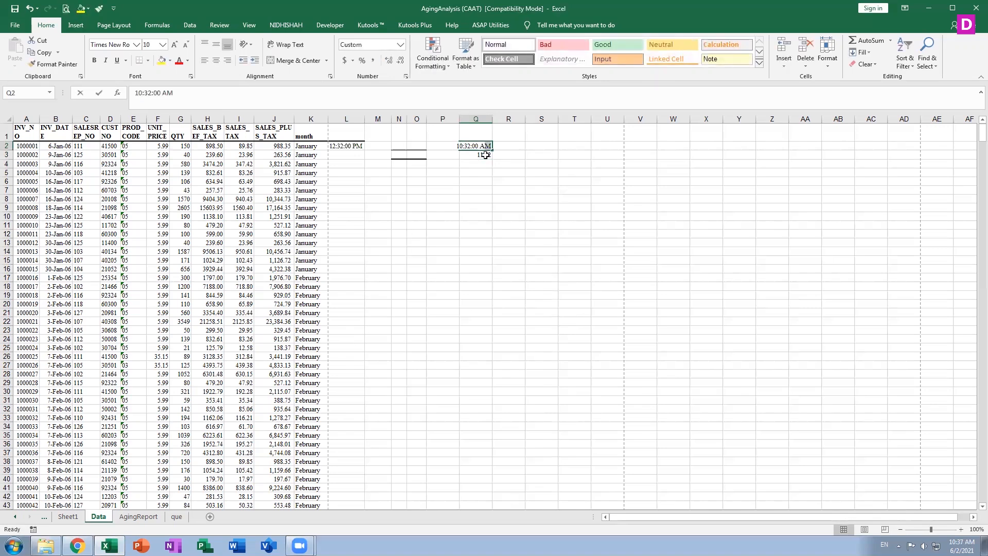
key(Escape)
drag(493, 153, 484, 379)
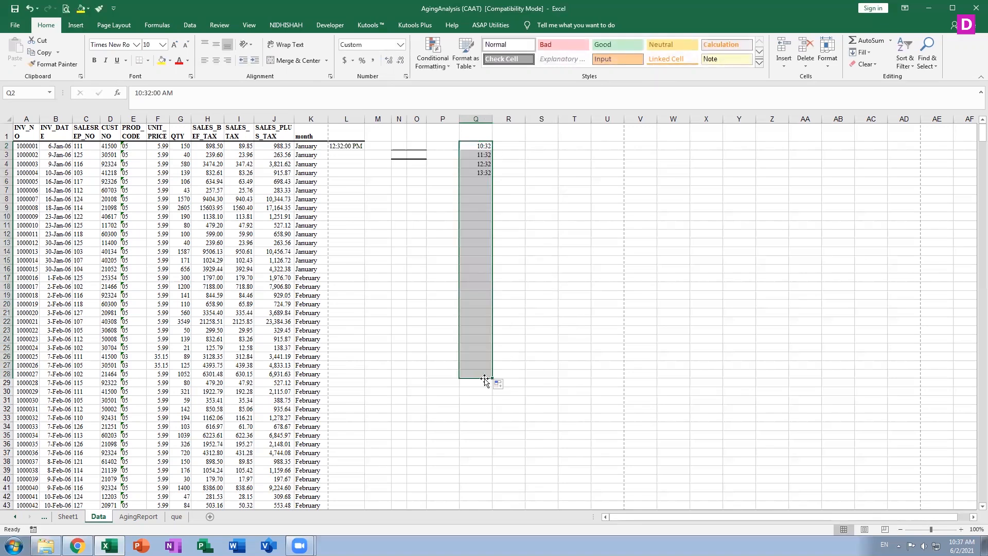
click(342, 146)
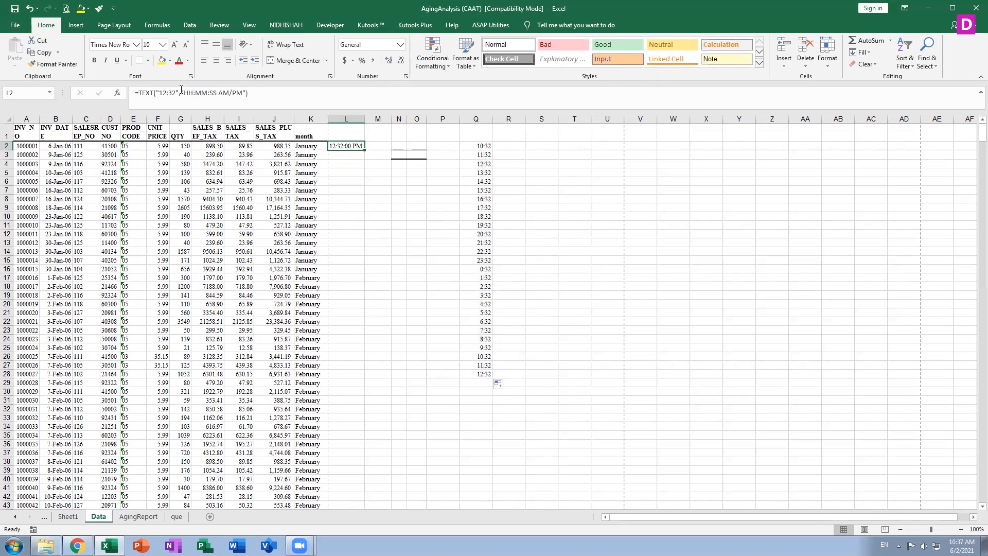
Rewrite L2 as =TEXT(Q2,"HH:MM:SS AM/PM") so it converts the time in Q2
click(175, 95)
key(BackSpace)
key(BackSpace)
key(BackSpace)
key(BackSpace)
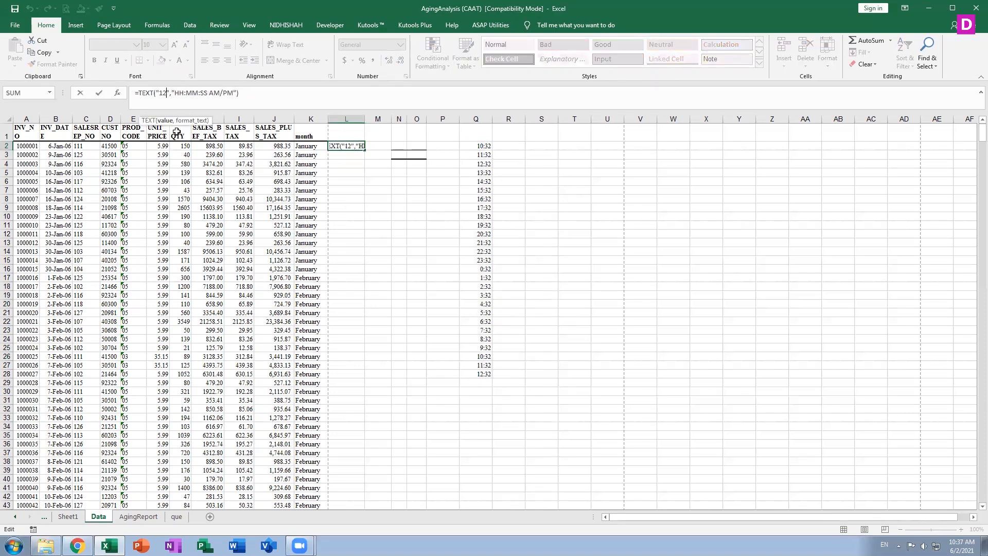
key(BackSpace)
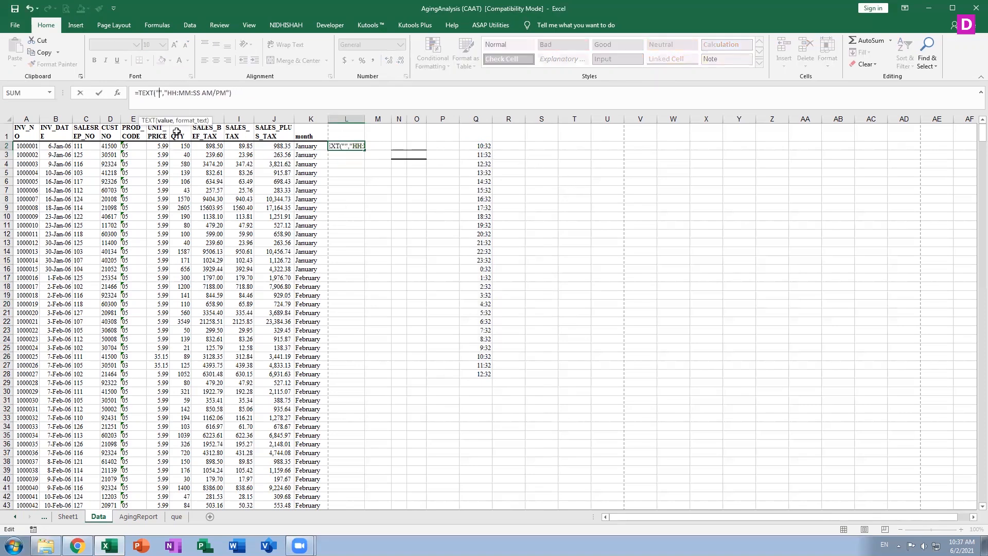
click(480, 147)
double_click(347, 148)
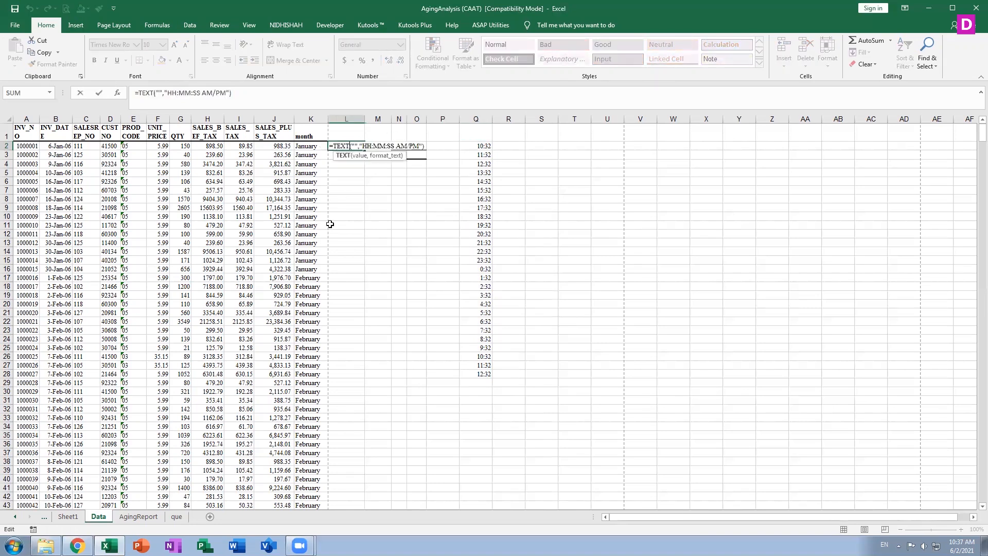
double_click(359, 146)
key(BackSpace)
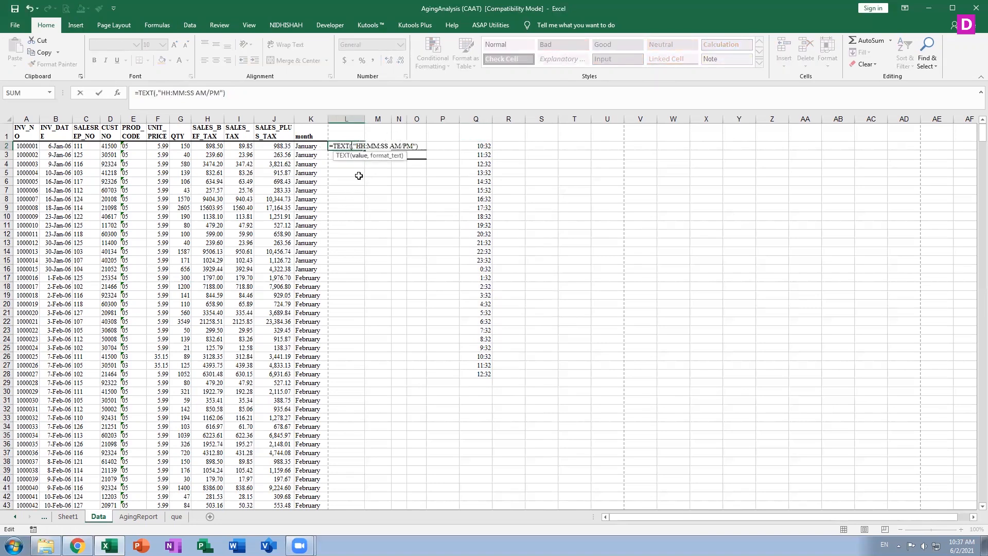
click(473, 147)
key(Return)
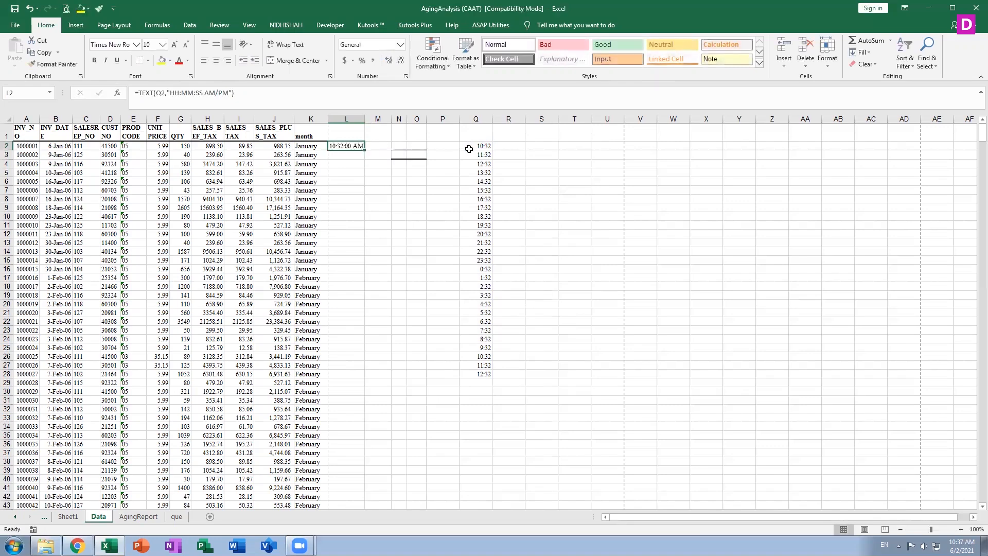
Copy the L2 formula down column L, then select those filled cells and delete them
double_click(365, 151)
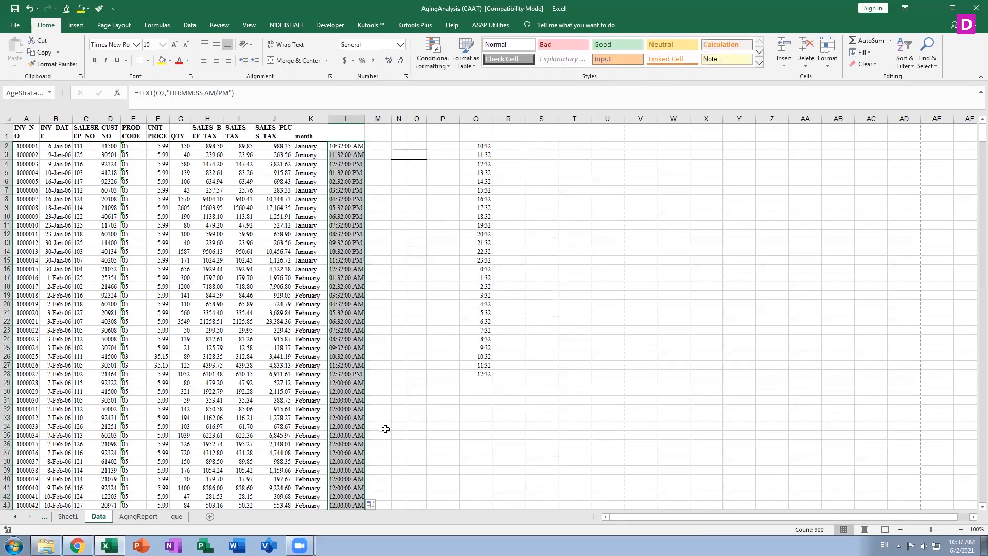
scroll(386, 430, down, 20)
scroll(369, 491, down, 20)
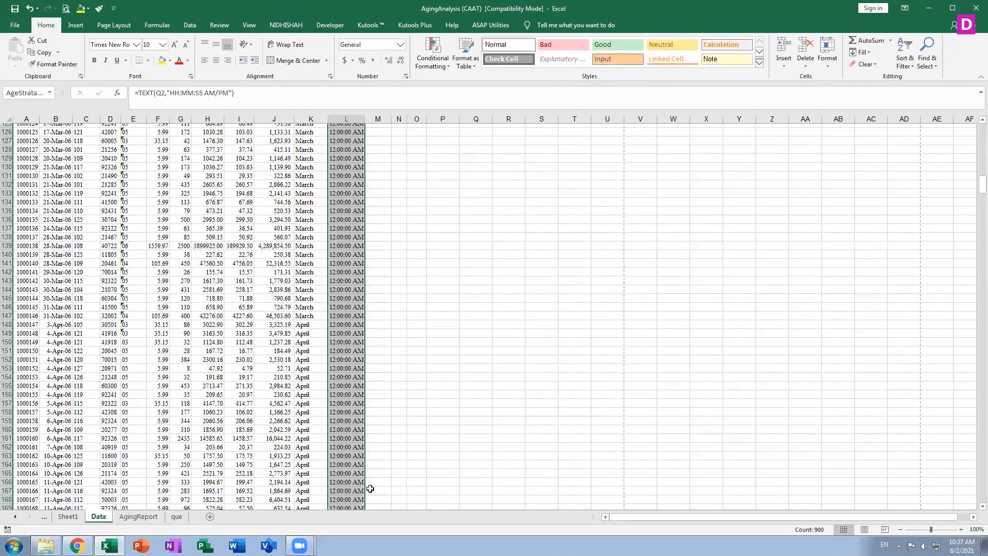
scroll(373, 478, down, 20)
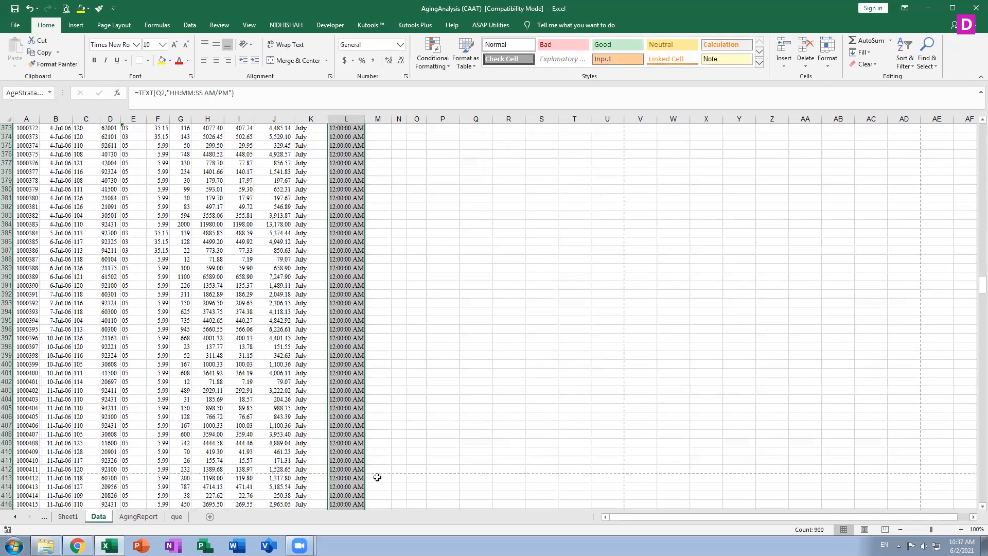
scroll(974, 317, down, 15)
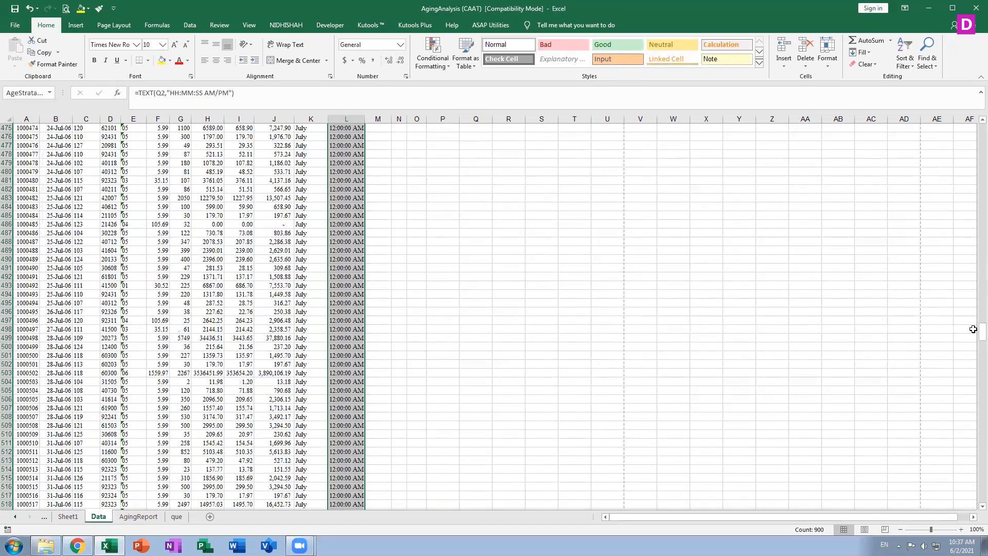
drag(976, 342, 972, 122)
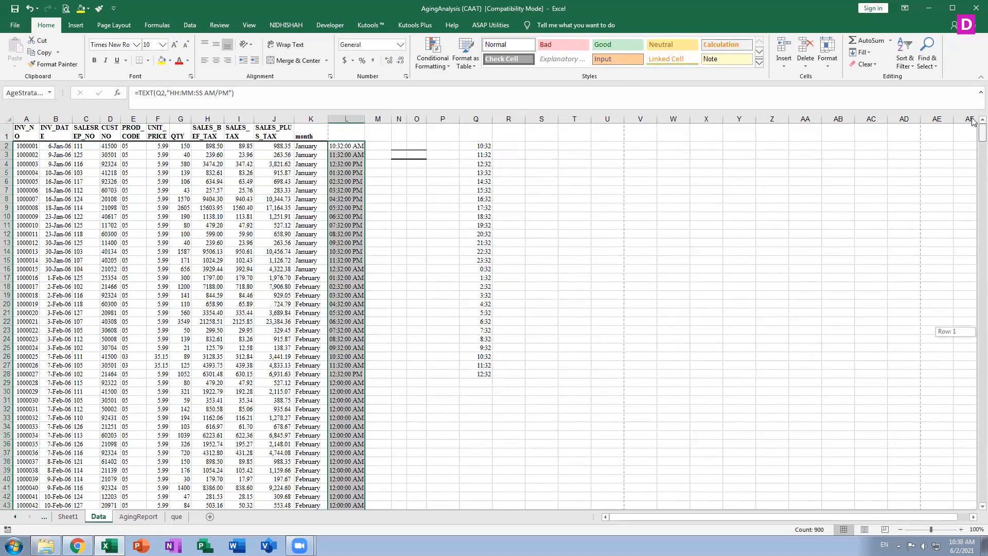
key(Delete)
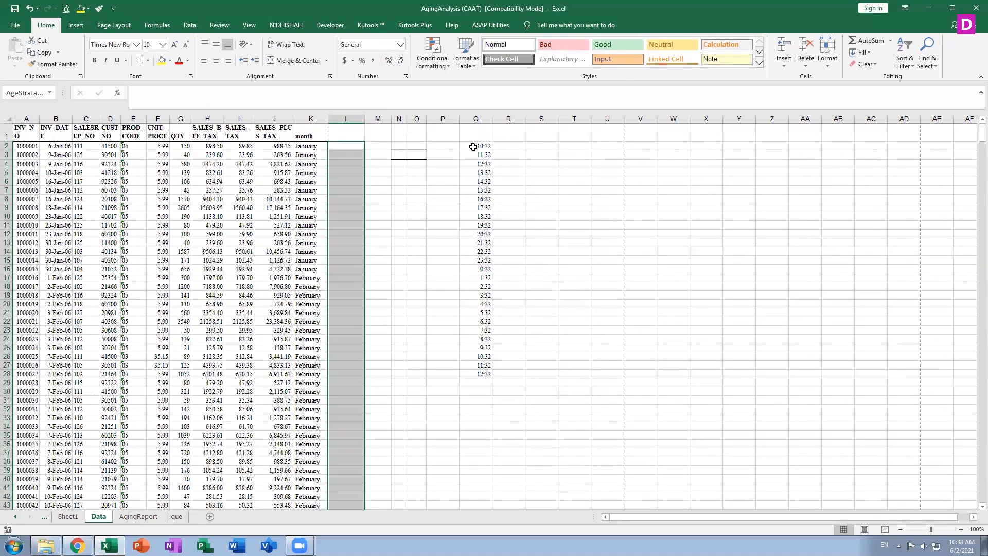
Clear the helper times from Q2:Q28
drag(477, 146, 482, 191)
drag(482, 251, 482, 356)
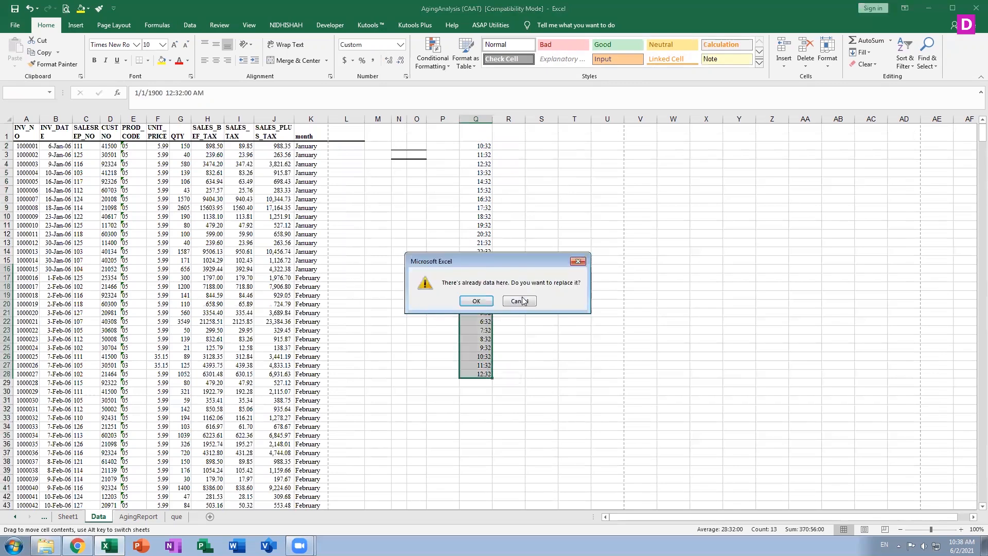
click(521, 297)
click(520, 297)
click(474, 147)
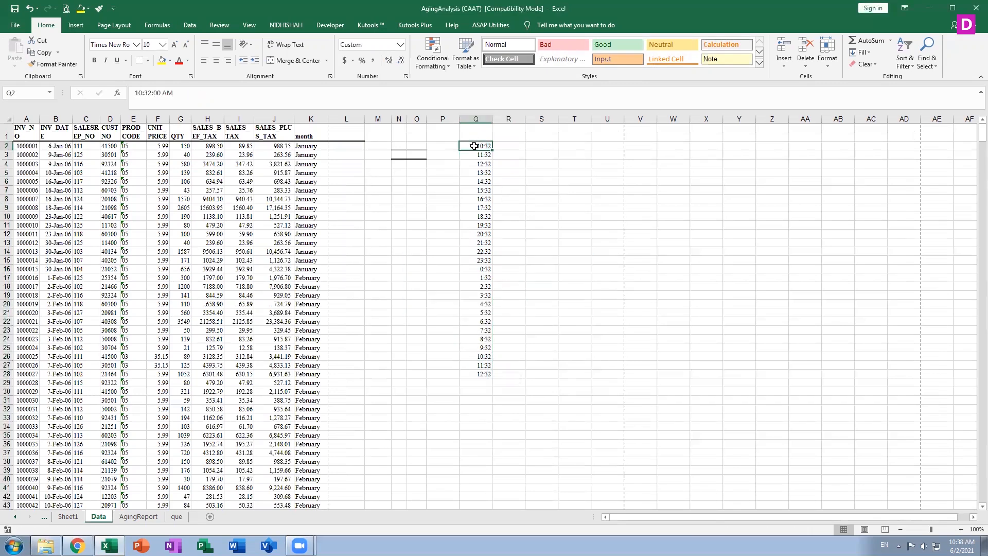
key(shift+Down)
key(shift+Down)
key(shift+Down)
key(shift+Down)
key(shift+Down)
key(shift+Down)
key(shift+Down)
key(shift+Down)
key(shift+Down)
key(shift+Down)
key(shift+Down)
key(shift+Down)
key(shift+Down)
key(shift+Down)
key(shift+Down)
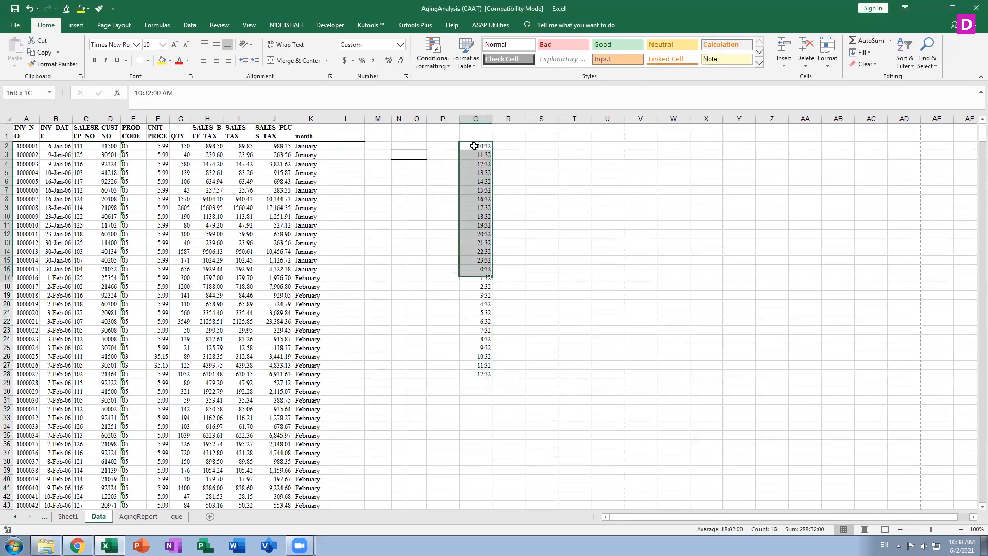
key(shift+Down)
key(shift+Down)
key(shift+Down)
key(shift+Down)
key(shift+Down)
key(shift+Down)
key(shift+Down)
key(shift+Down)
key(shift+Down)
key(shift+Down)
key(shift+Down)
key(Delete)
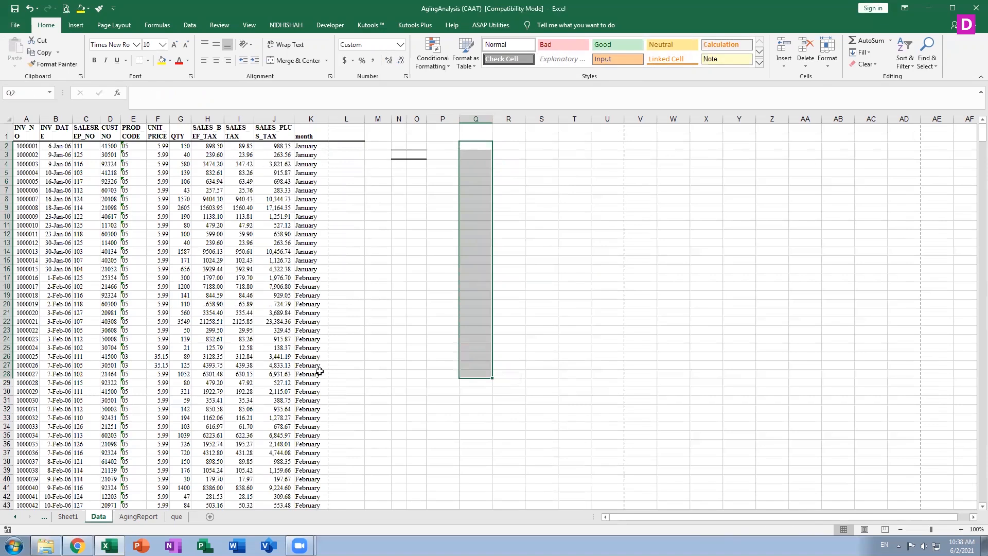
Confirm K2 still holds =TEXT(B2,"mmmm"), then open Excel Help with F1
double_click(309, 146)
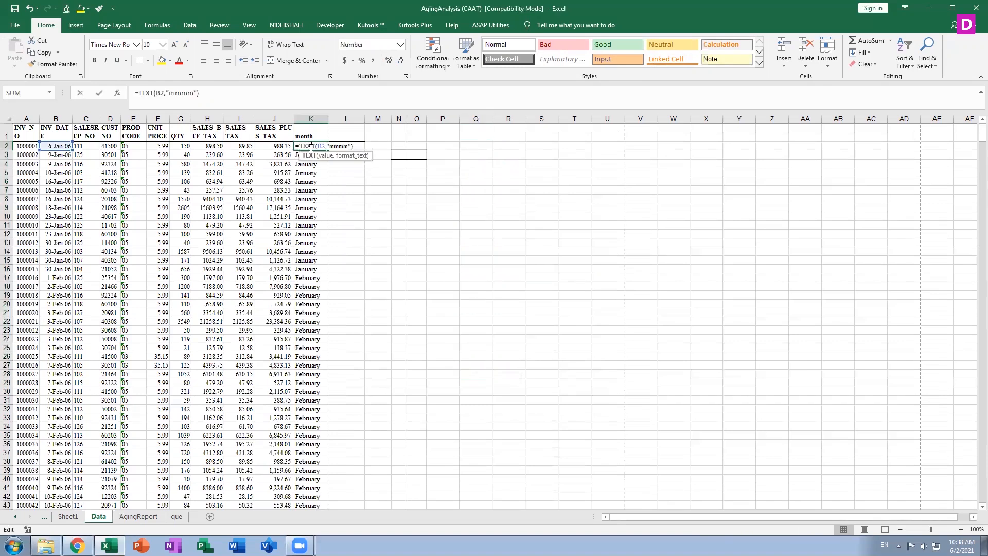
key(Escape)
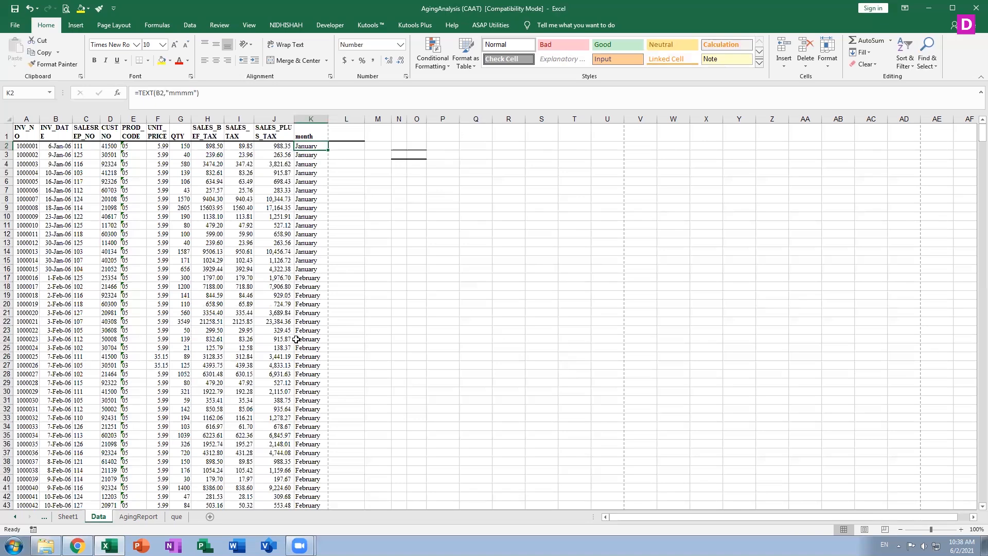
key(F1)
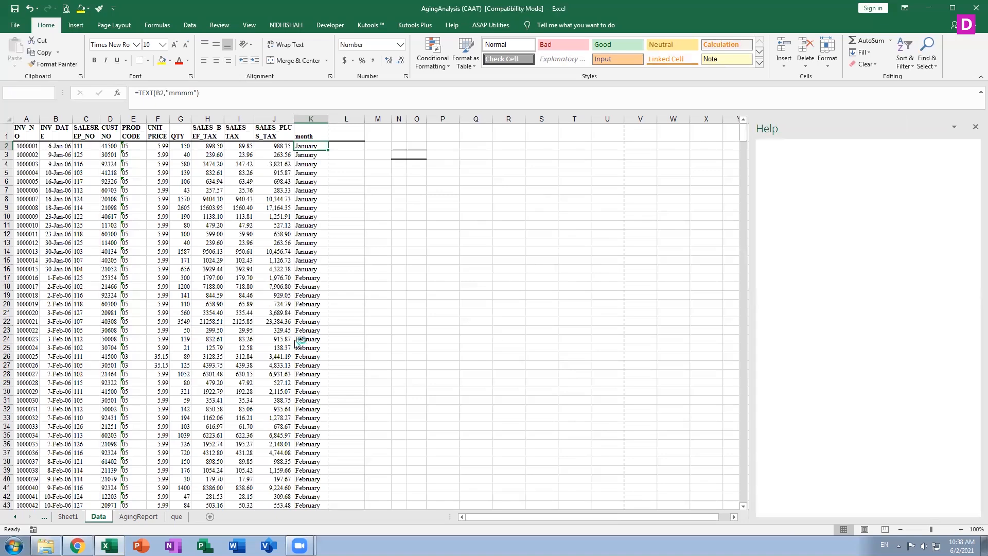
Search Help for TEXT and open the TEXT function article
text(TEXT)
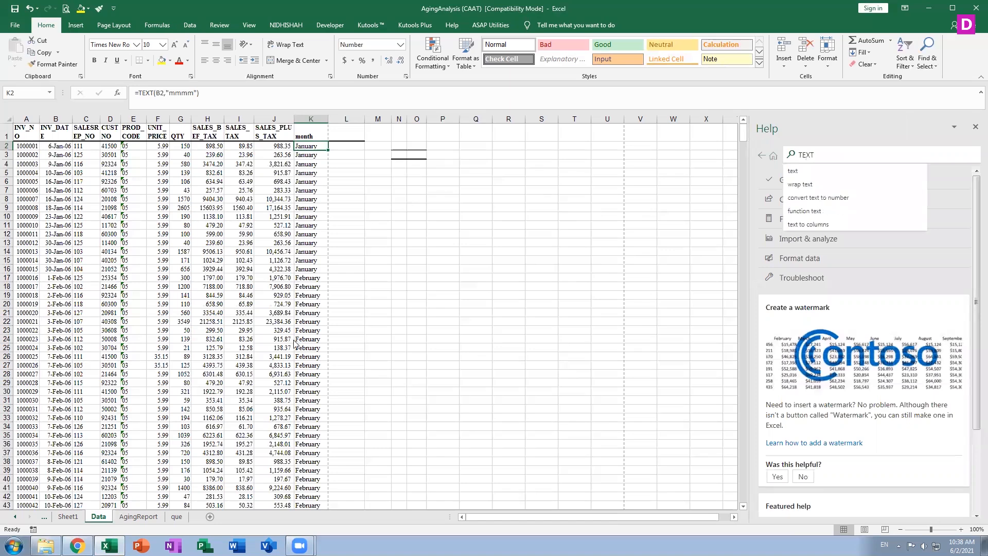
click(795, 174)
click(788, 213)
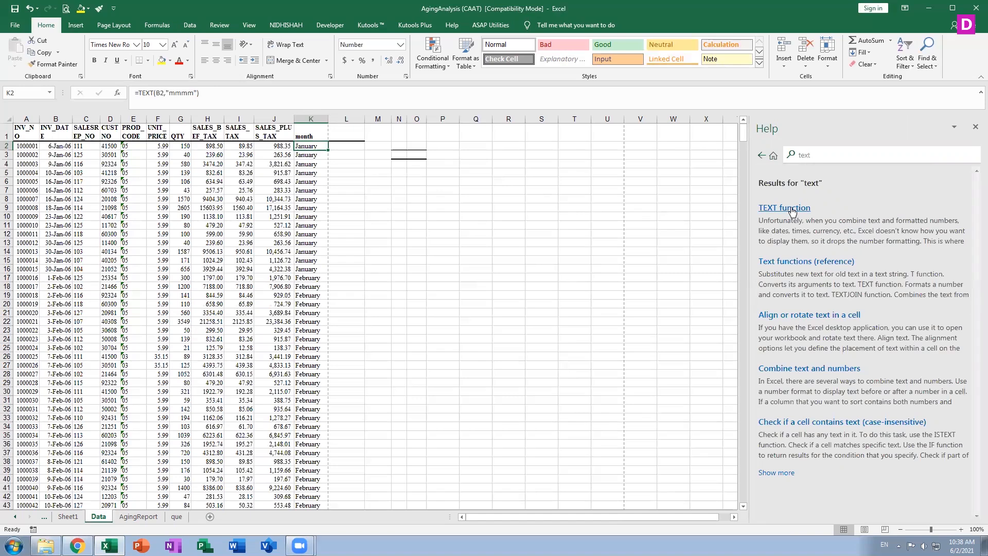
click(792, 211)
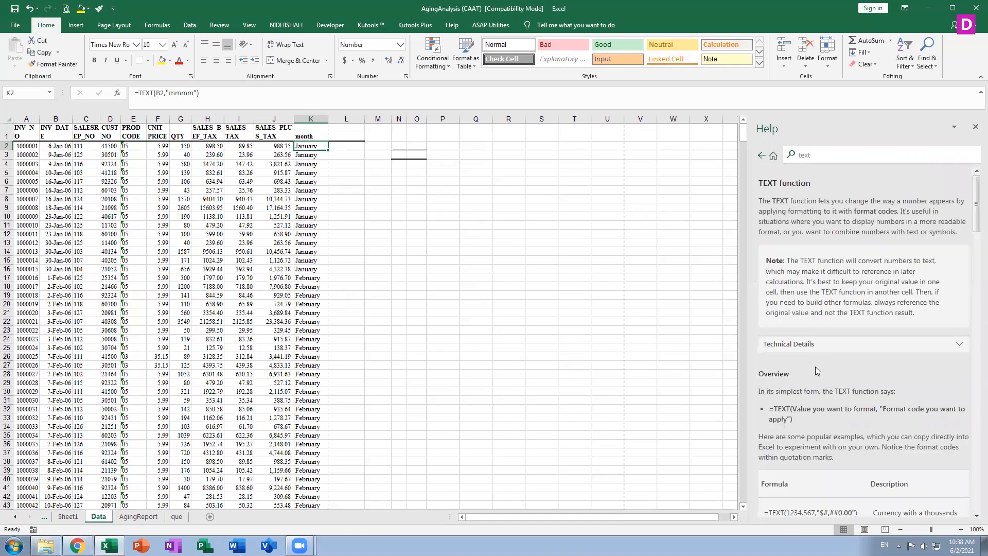
Read through the TEXT article's format-code examples, then close the Help pane
scroll(815, 366, down, 3)
scroll(844, 409, down, 1)
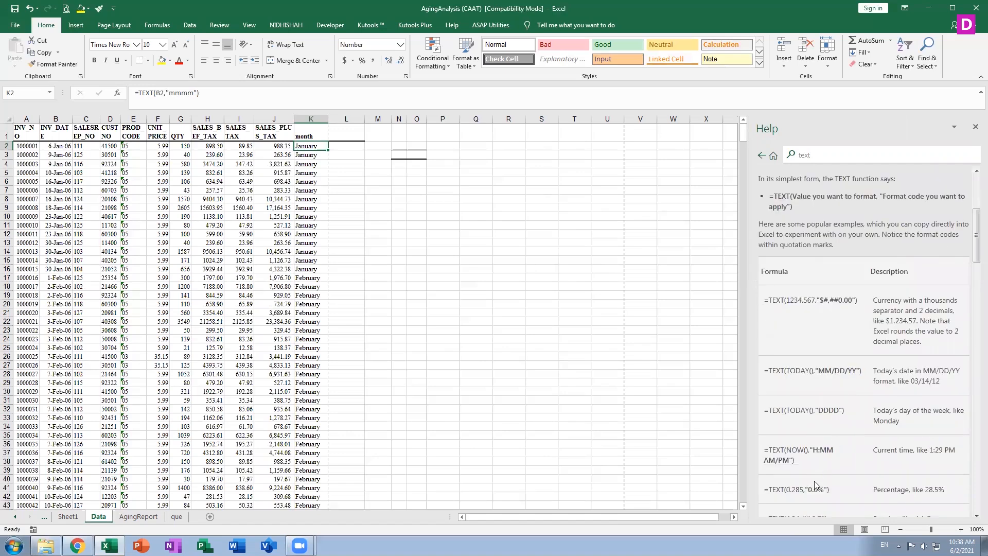
scroll(814, 483, down, 2)
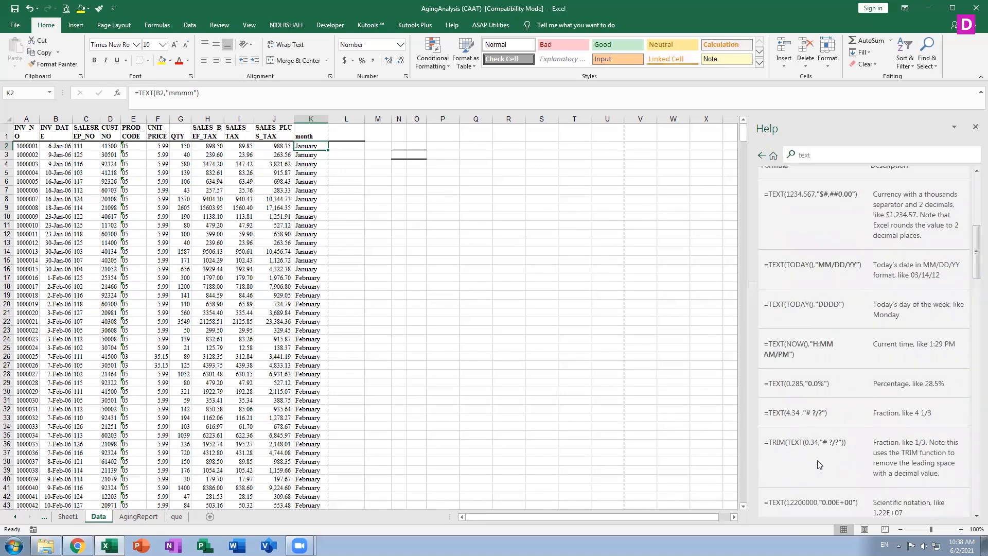
scroll(817, 461, down, 2)
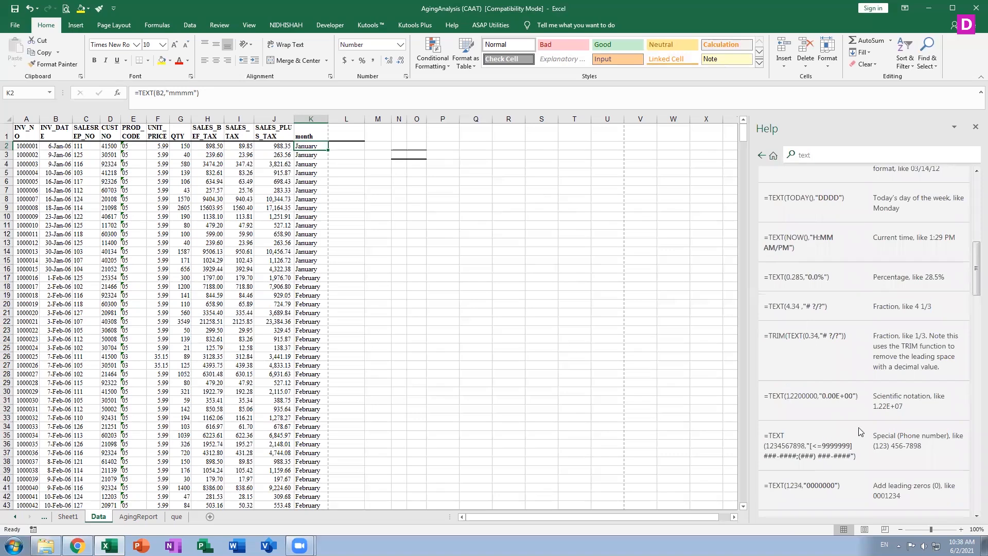
scroll(838, 465, down, 1)
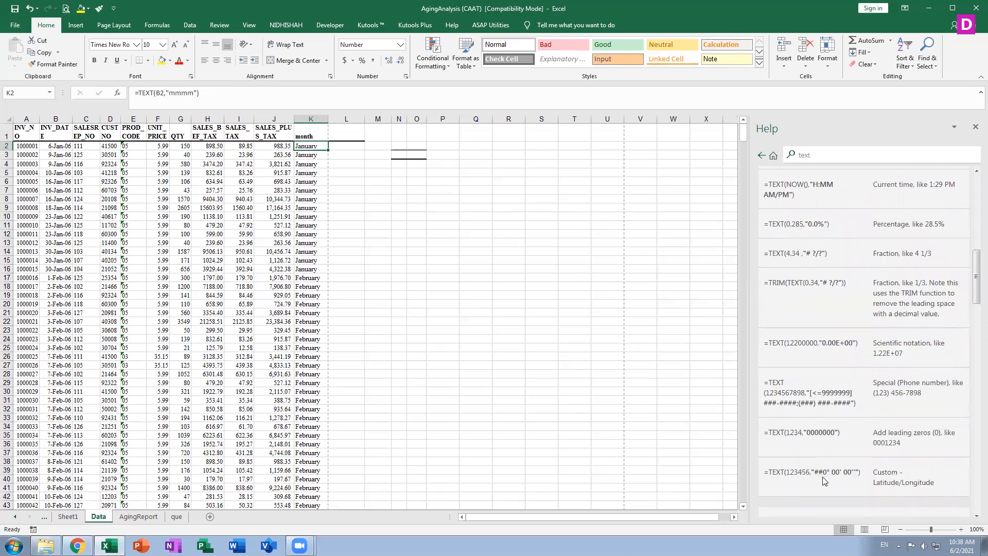
scroll(822, 476, up, 10)
scroll(822, 476, down, 8)
scroll(827, 337, up, 3)
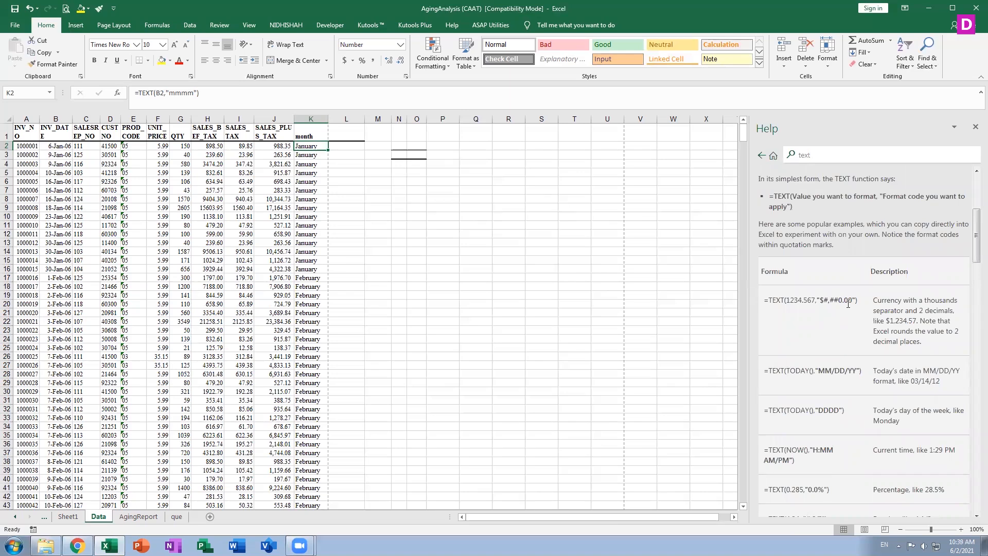
scroll(848, 311, down, 9)
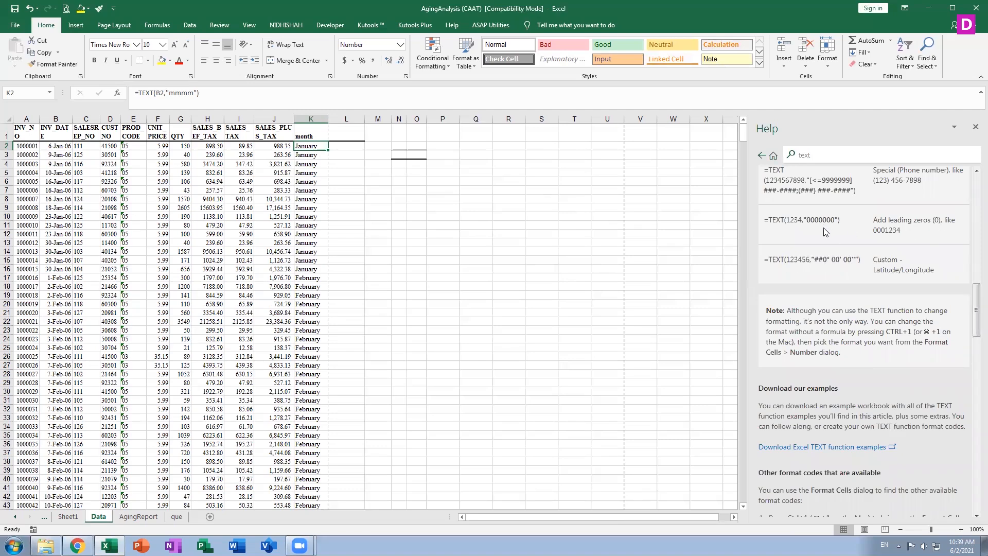
scroll(823, 319, up, 12)
scroll(823, 319, down, 8)
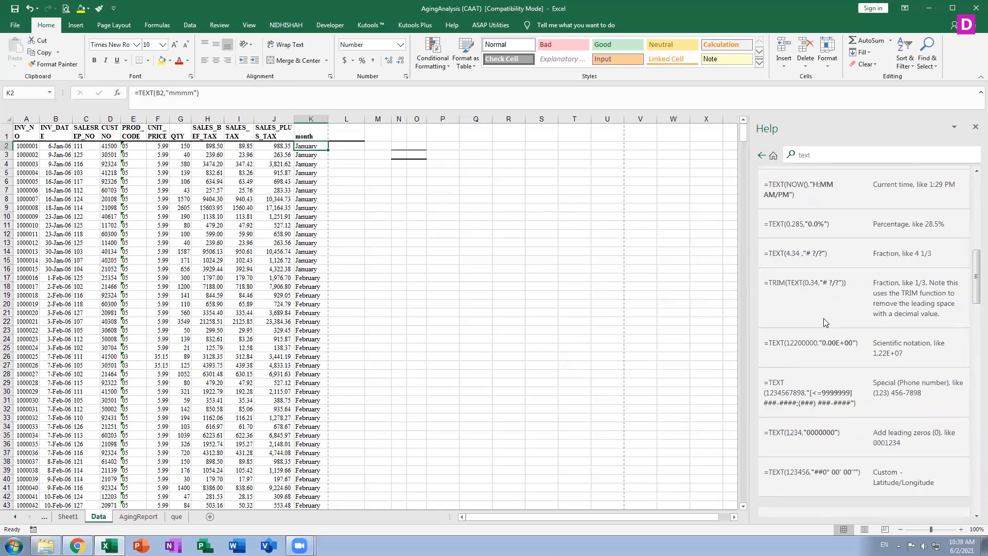
scroll(823, 322, down, 10)
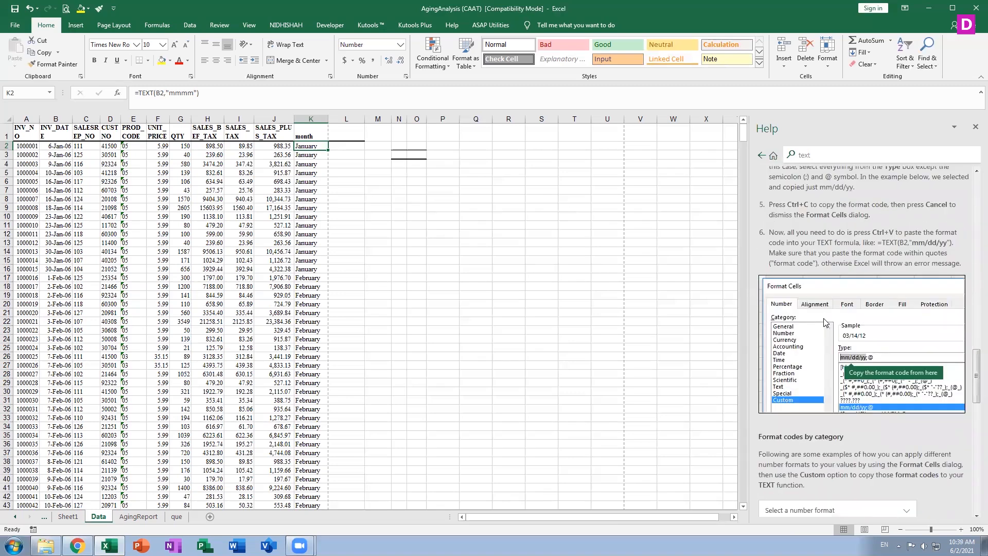
scroll(823, 322, down, 10)
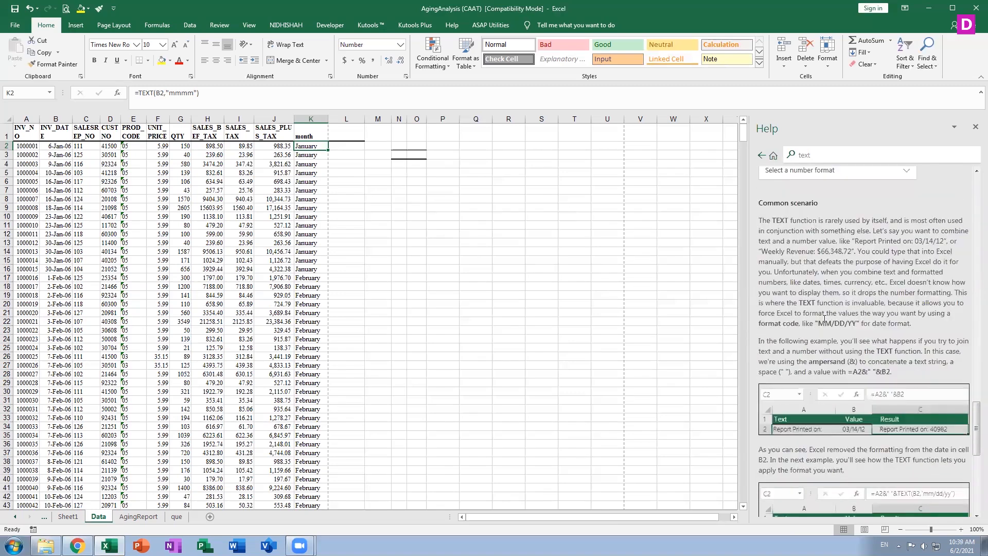
scroll(824, 319, down, 1)
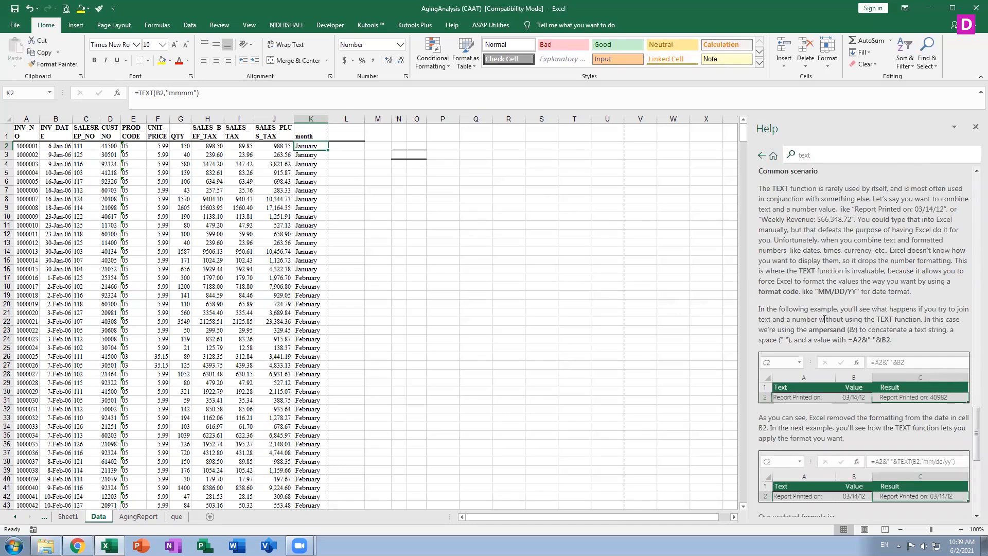
scroll(825, 319, down, 5)
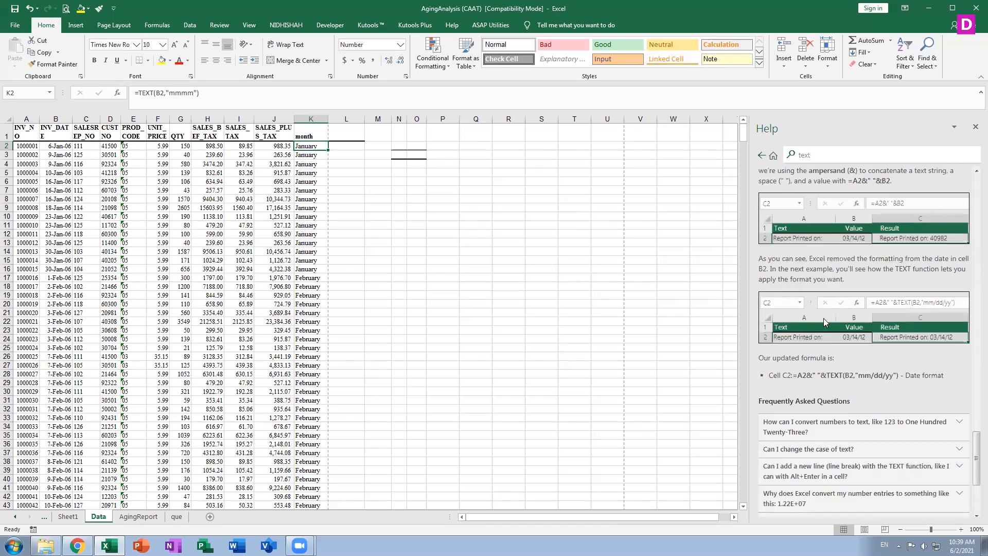
scroll(823, 317, down, 2)
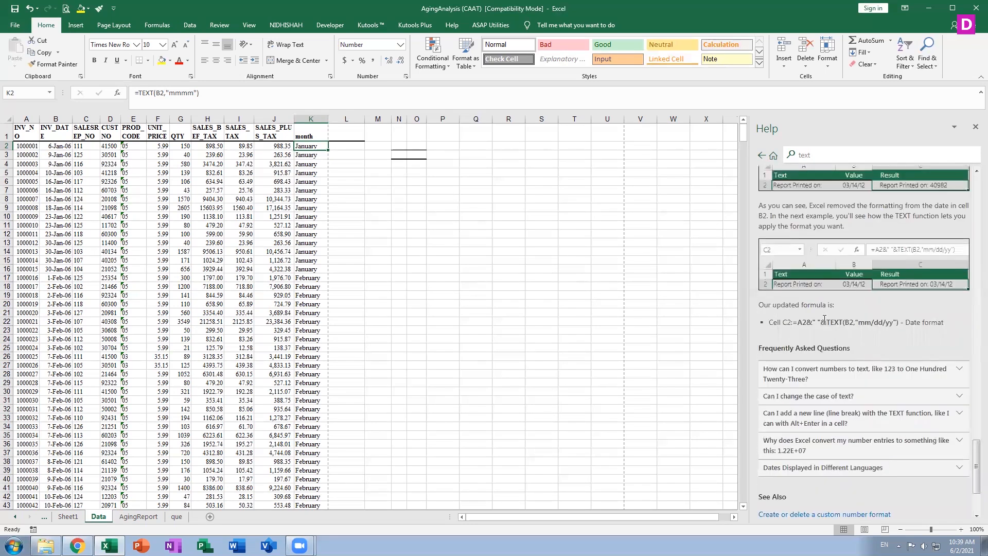
scroll(906, 422, down, 4)
scroll(904, 421, up, 15)
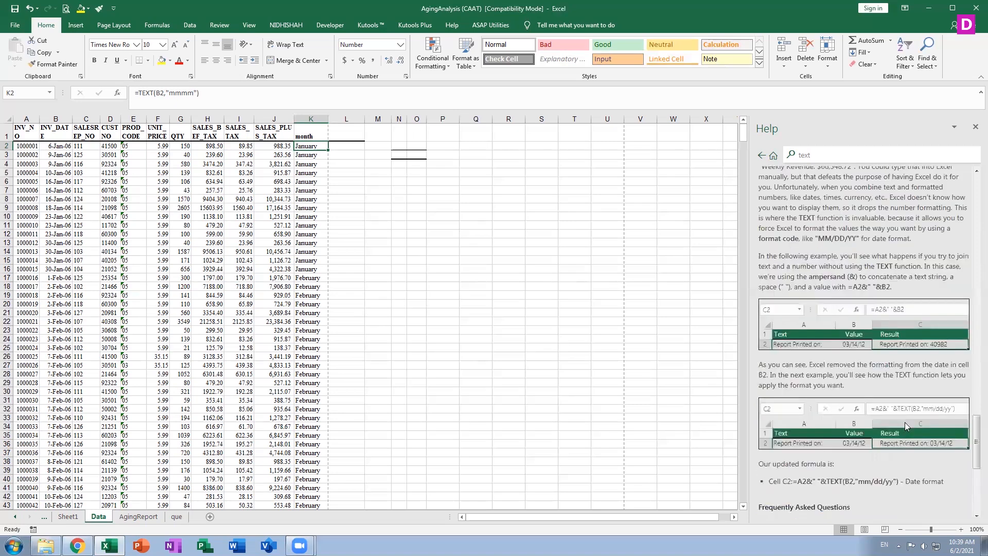
click(974, 128)
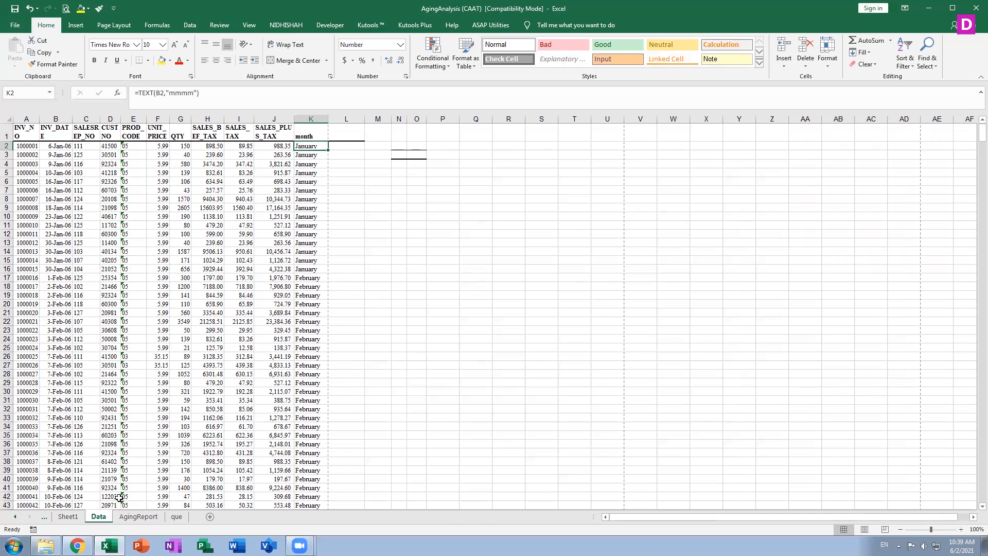
click(130, 517)
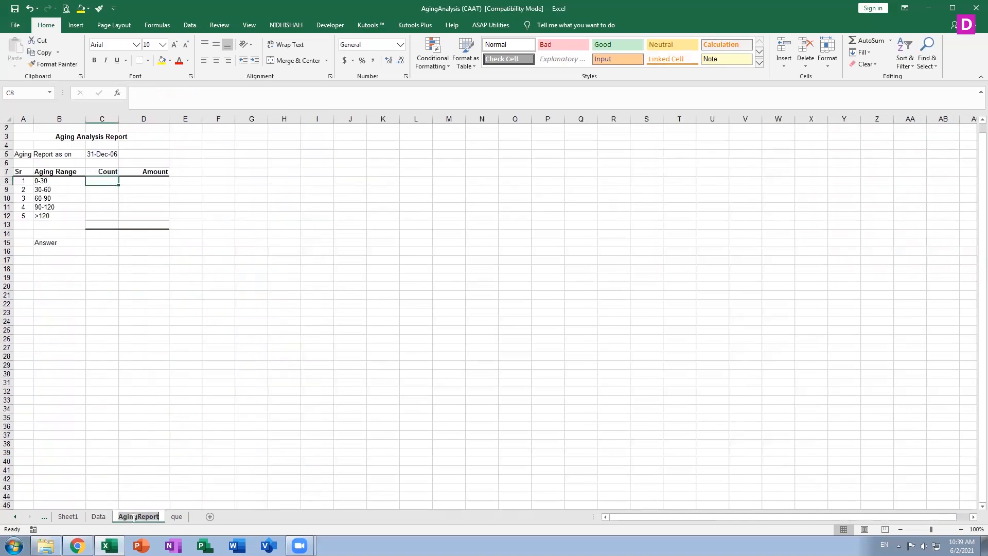
click(180, 517)
click(99, 517)
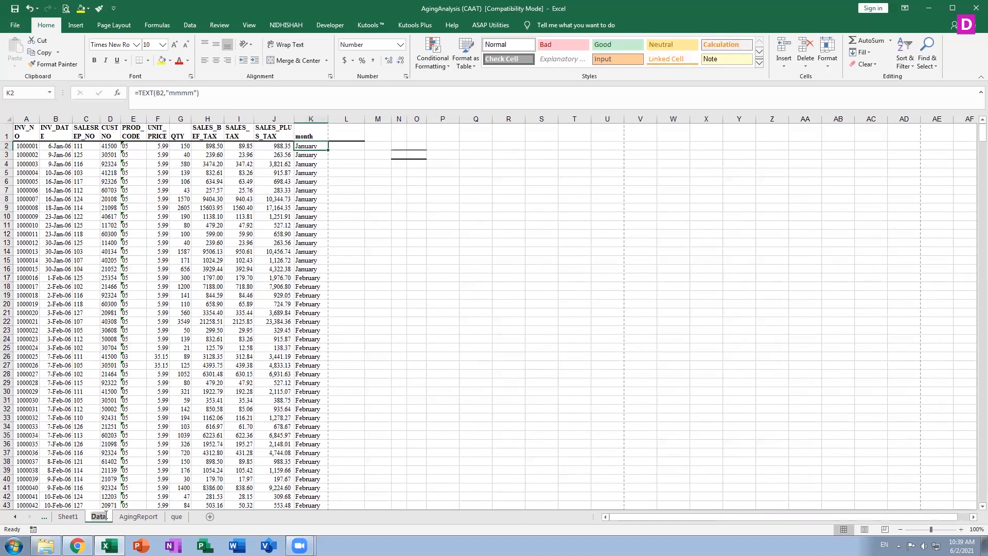